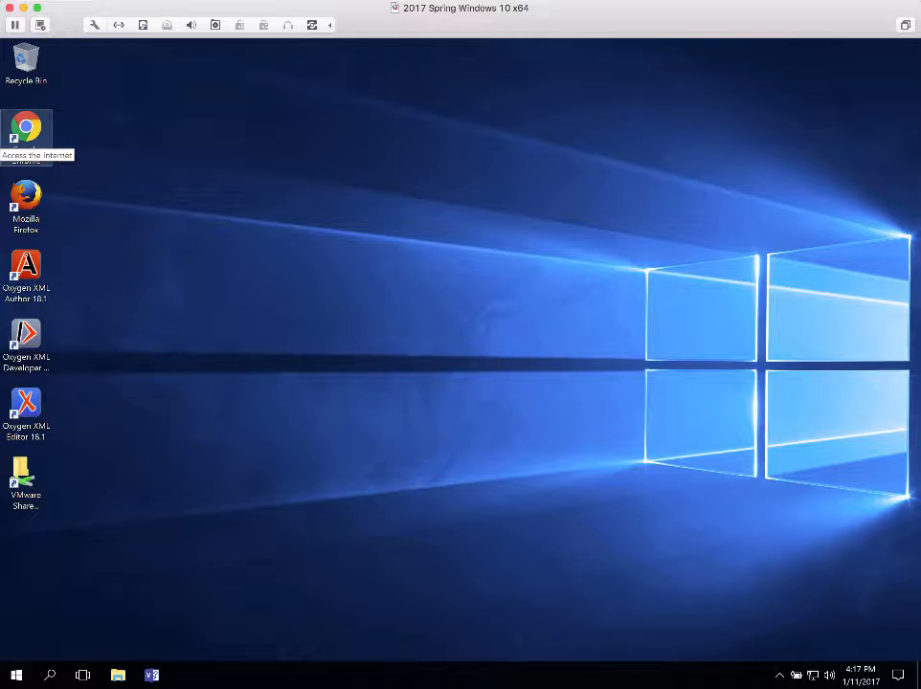
Launch Chrome, move its window to the right, and load dev.mysql.com
double_click(26, 133)
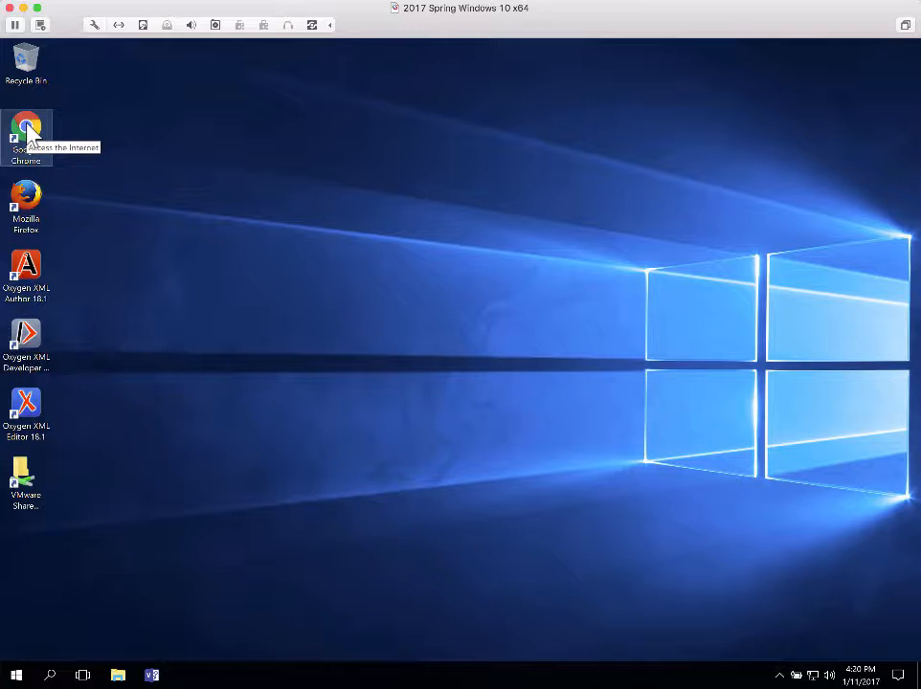
double_click(28, 134)
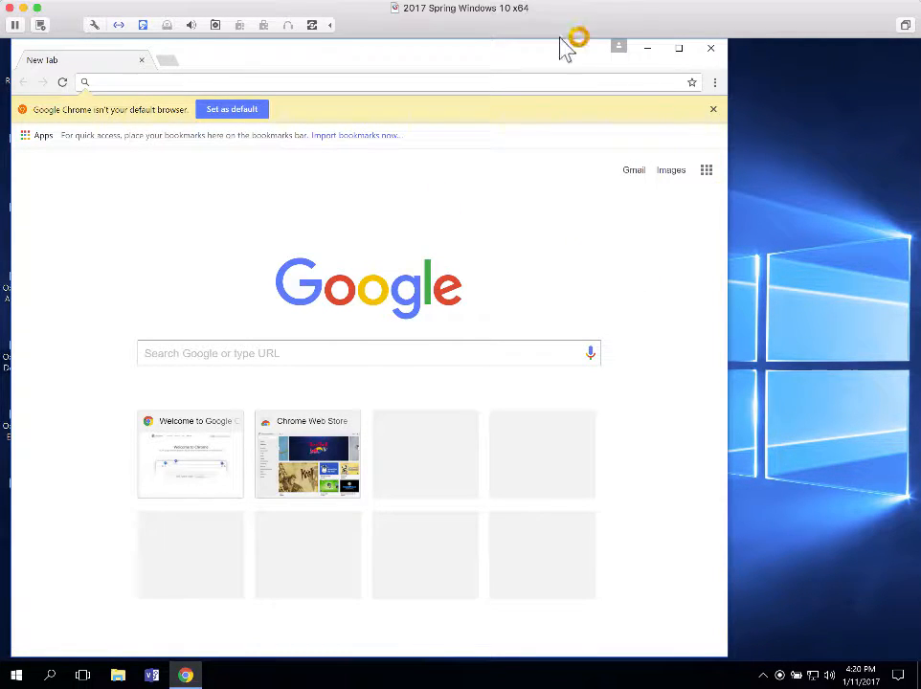
drag(562, 50, 613, 51)
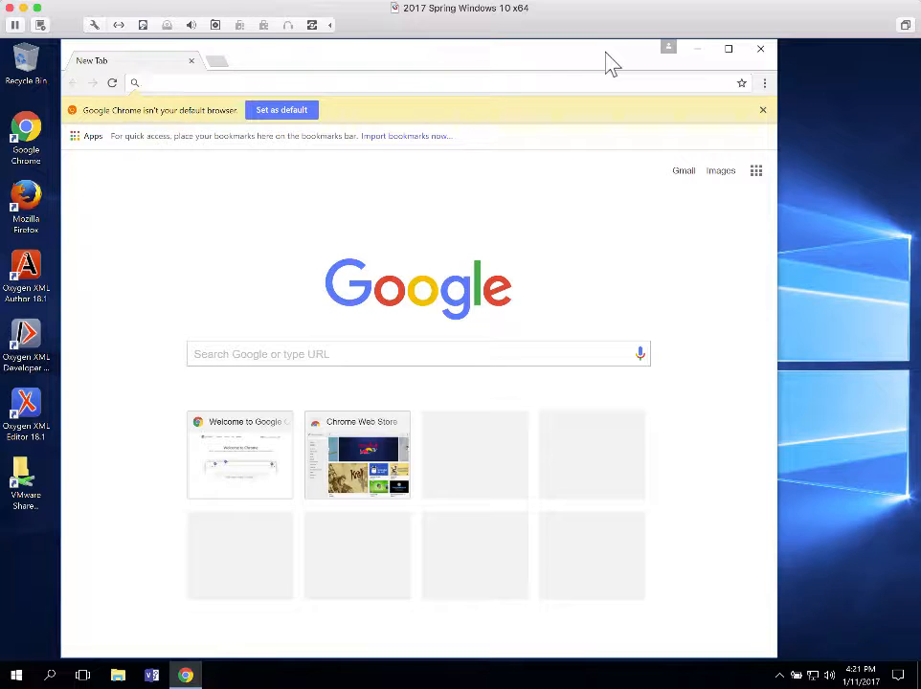
text(dev.)
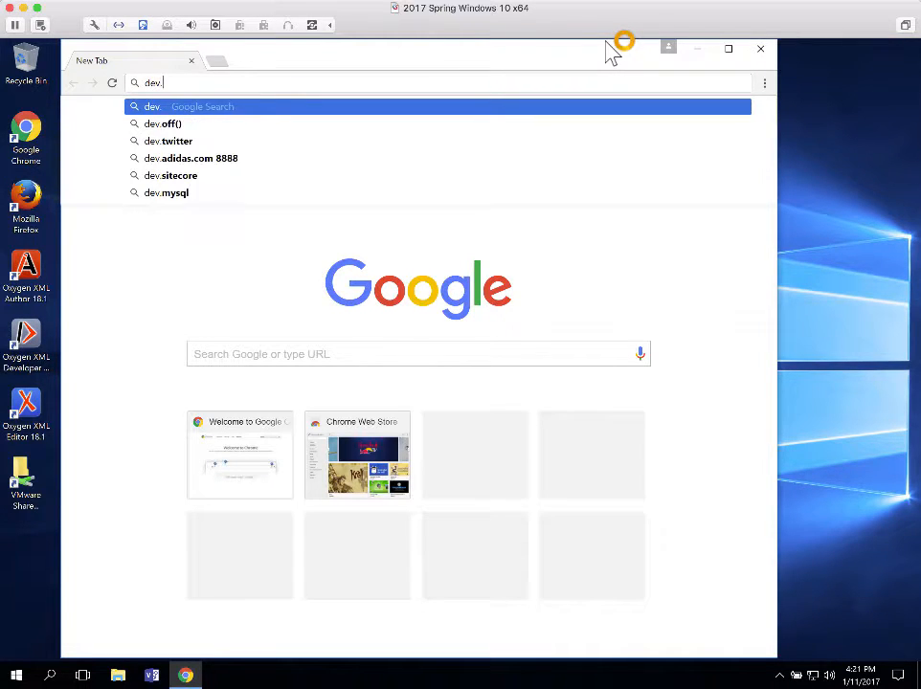
text(mysql.)
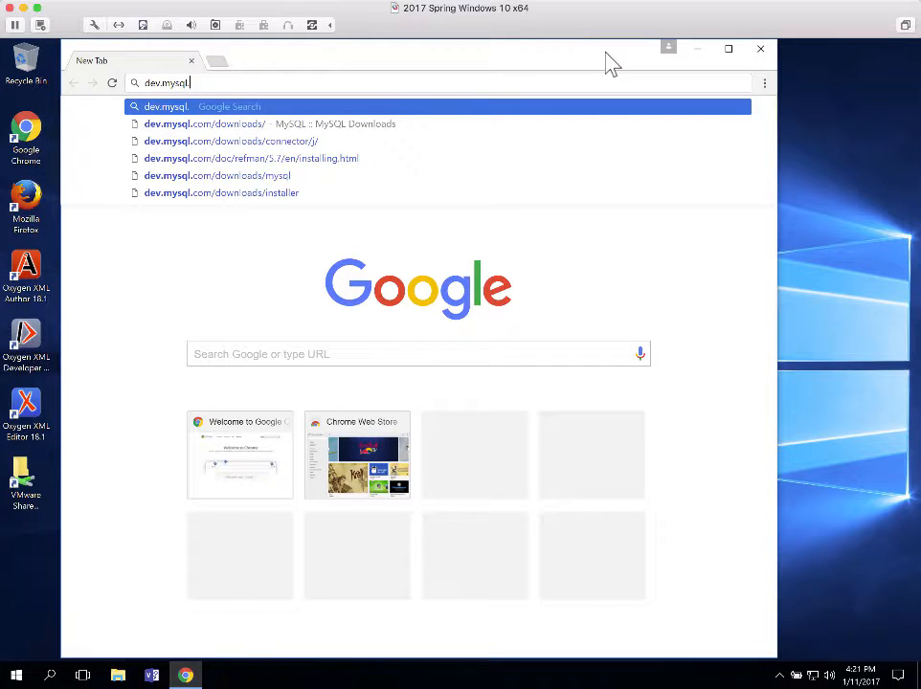
text(com)
key(Return)
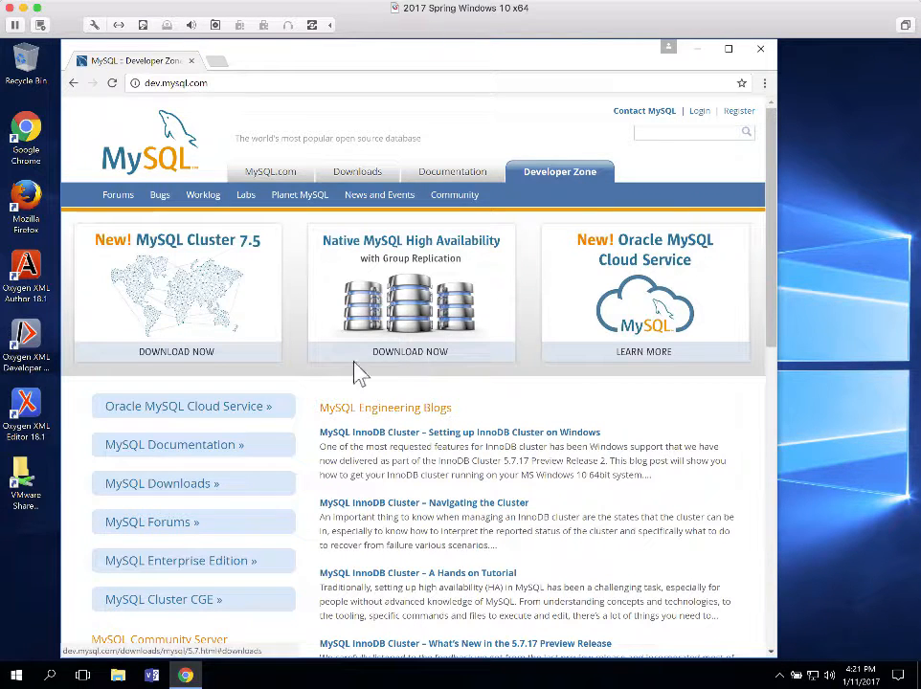
Open MySQL Downloads and scroll through the Server, Cluster, Router and Workbench product list
click(134, 491)
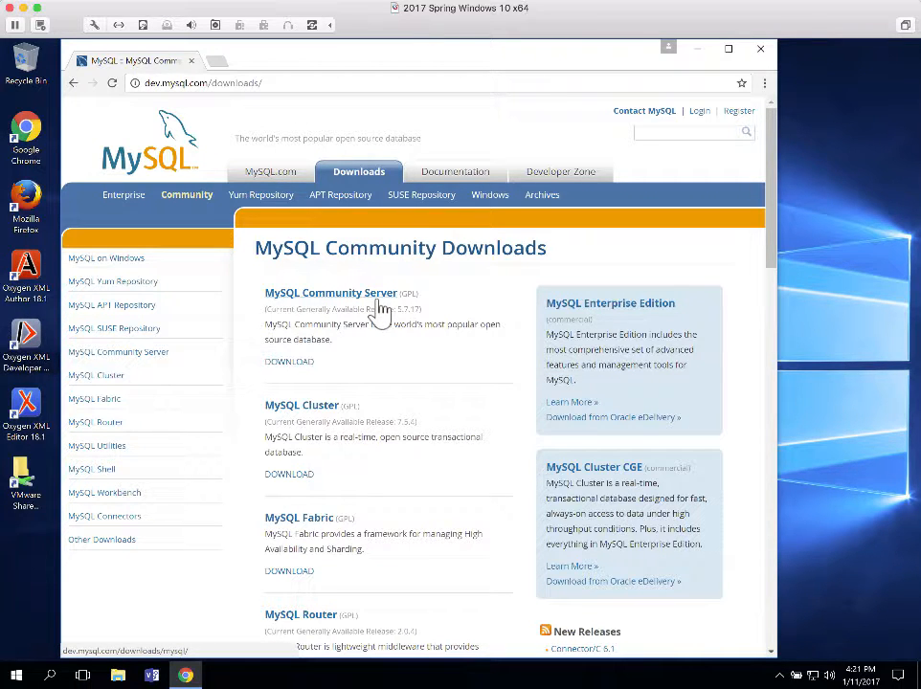
scroll(400, 316, down, 3)
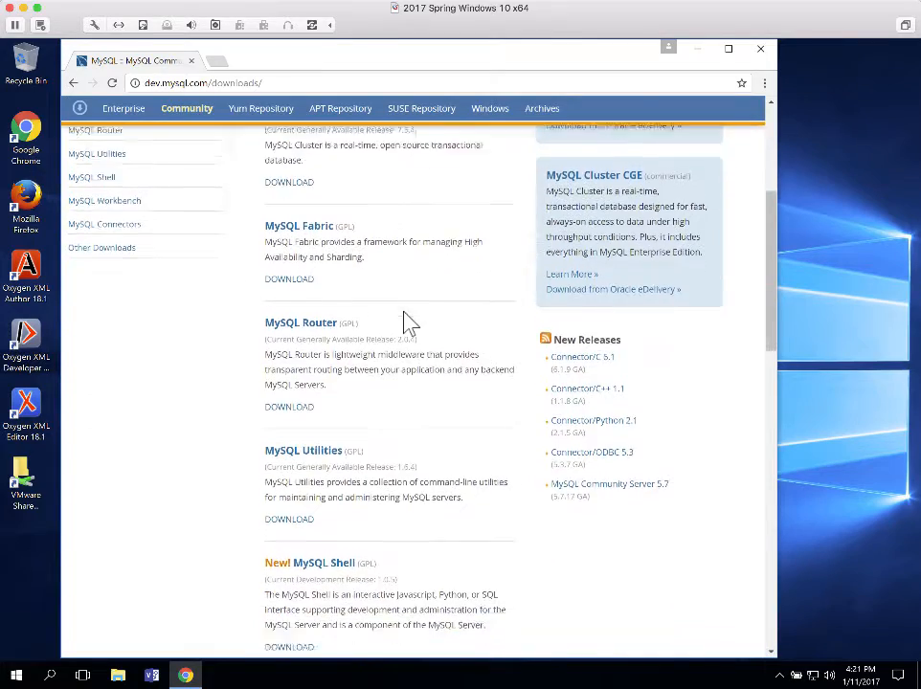
scroll(405, 323, down, 1)
scroll(405, 316, down, 3)
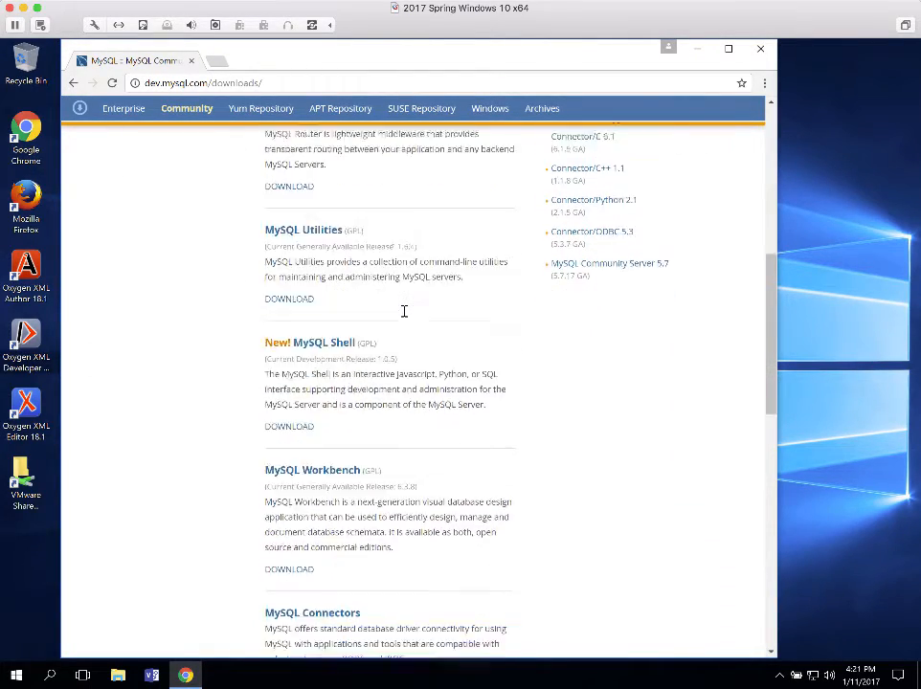
scroll(404, 314, down, 1)
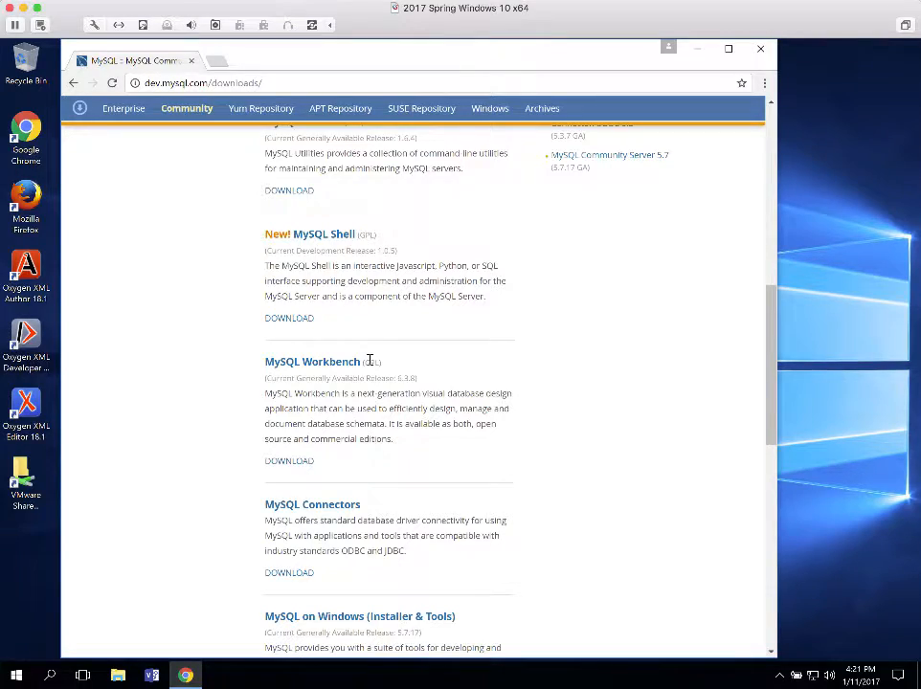
scroll(366, 359, up, 3)
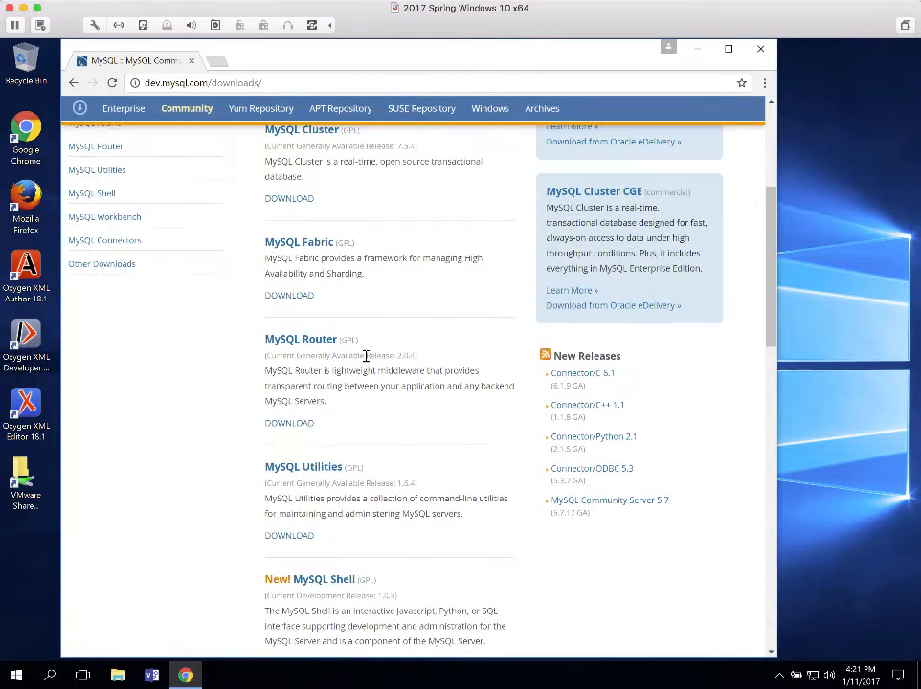
scroll(366, 356, up, 2)
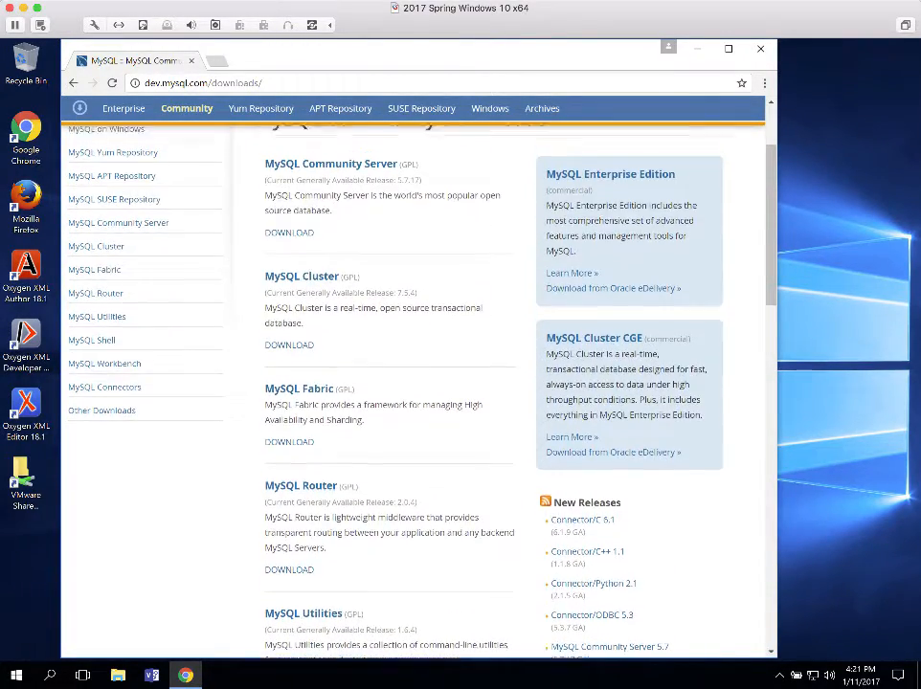
scroll(362, 364, up, 2)
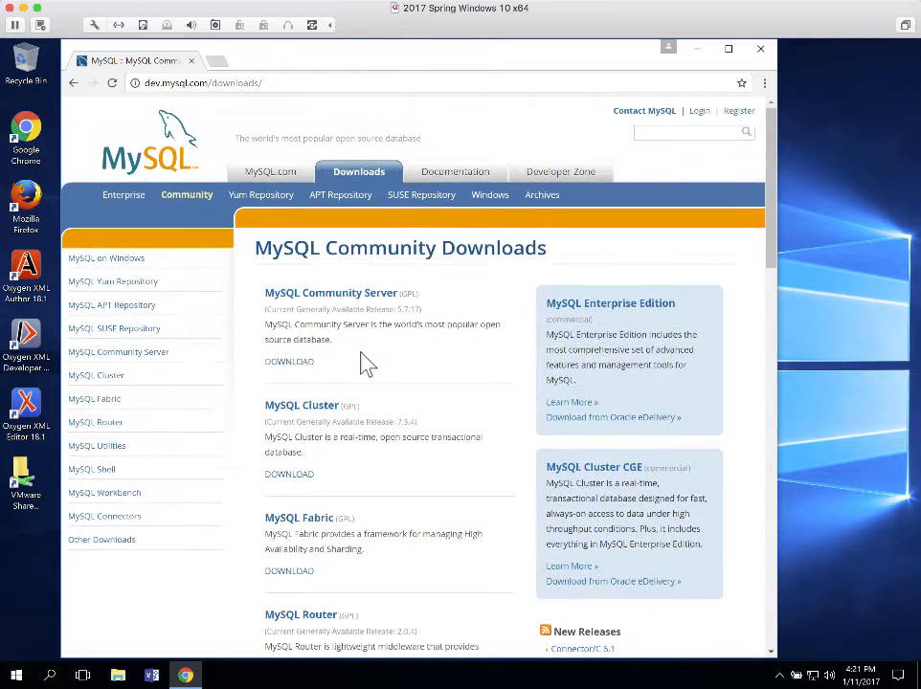
Open MySQL Community Server and scroll down to the MySQL Installer 5.7 for Windows section
click(297, 295)
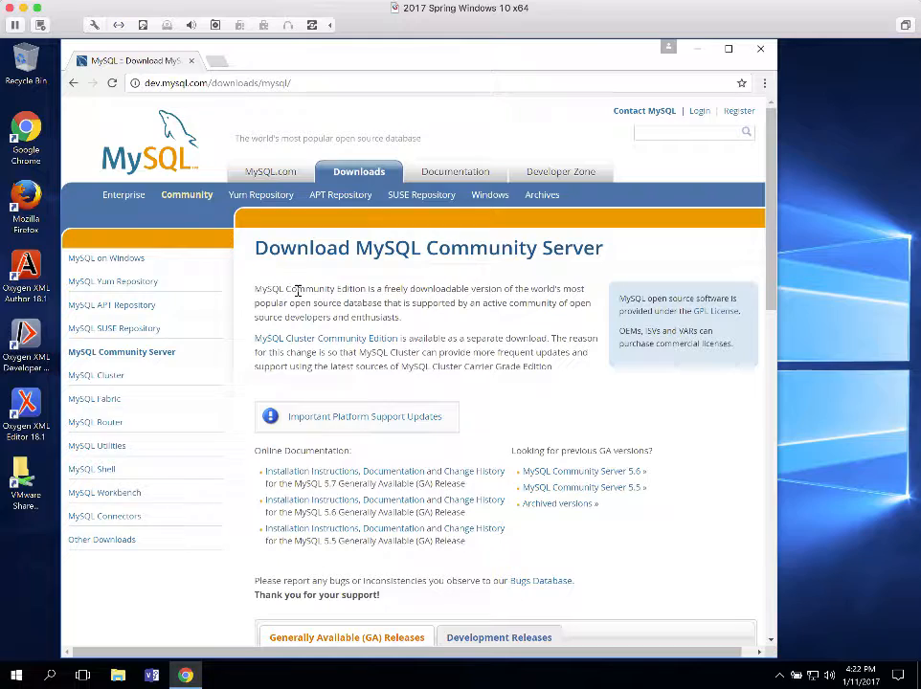
scroll(457, 415, down, 3)
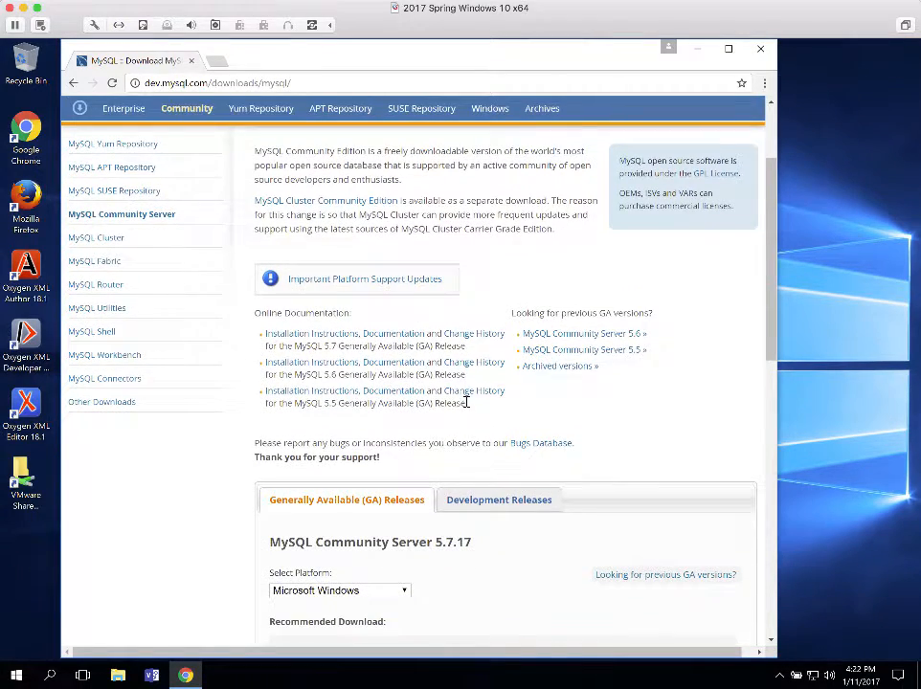
scroll(467, 402, down, 3)
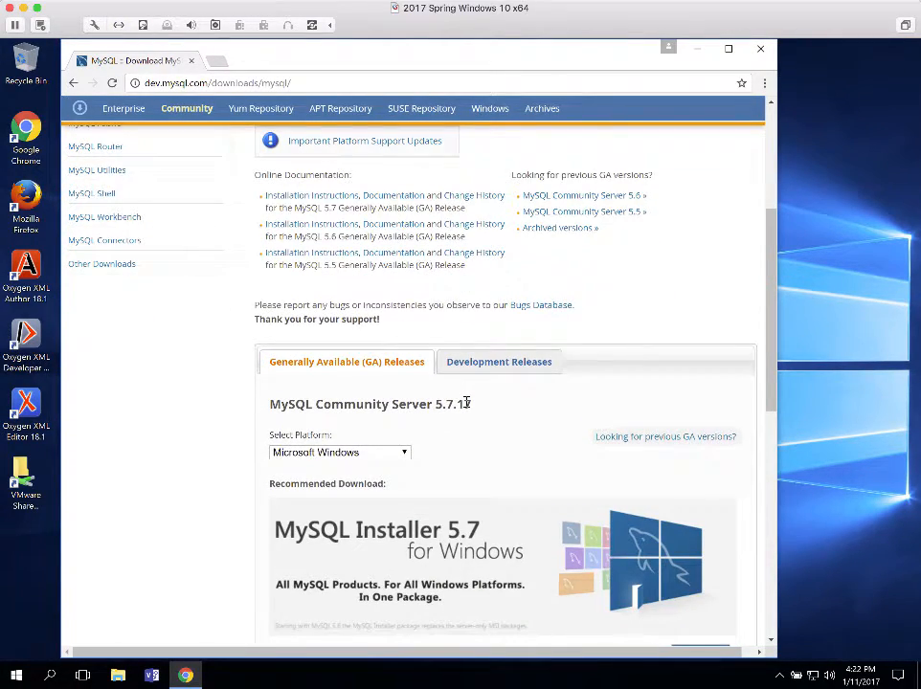
scroll(468, 406, down, 6)
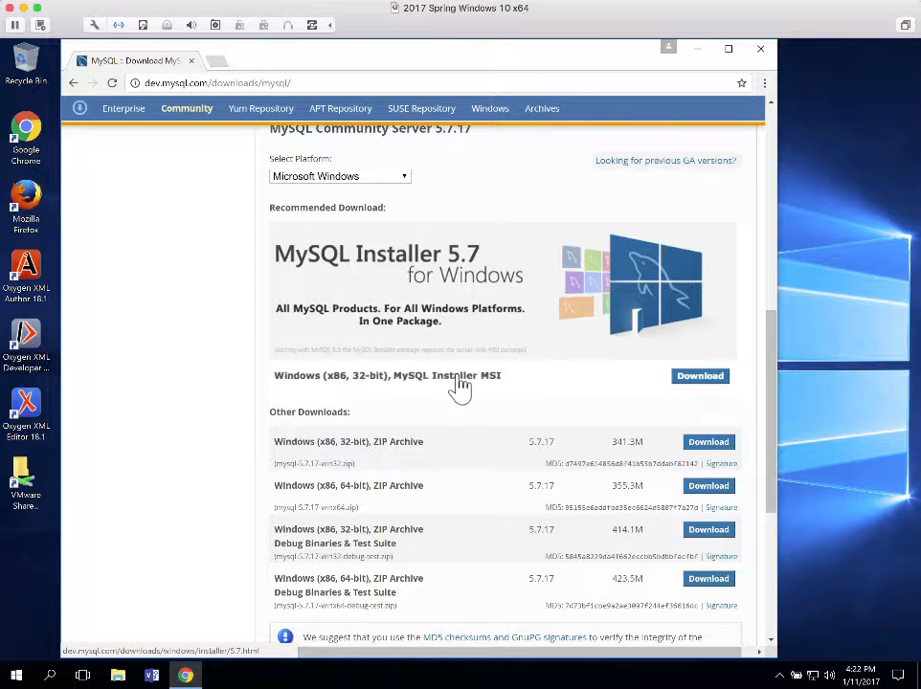
Choose the full 386.6M MySQL Installer 5.7.17 MSI package for download
click(708, 385)
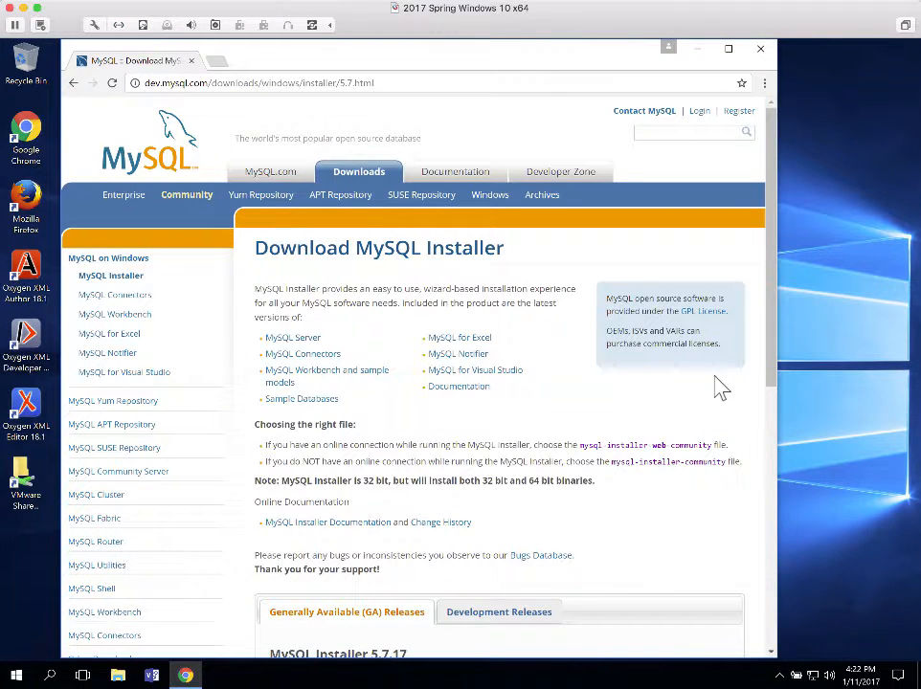
scroll(649, 373, down, 2)
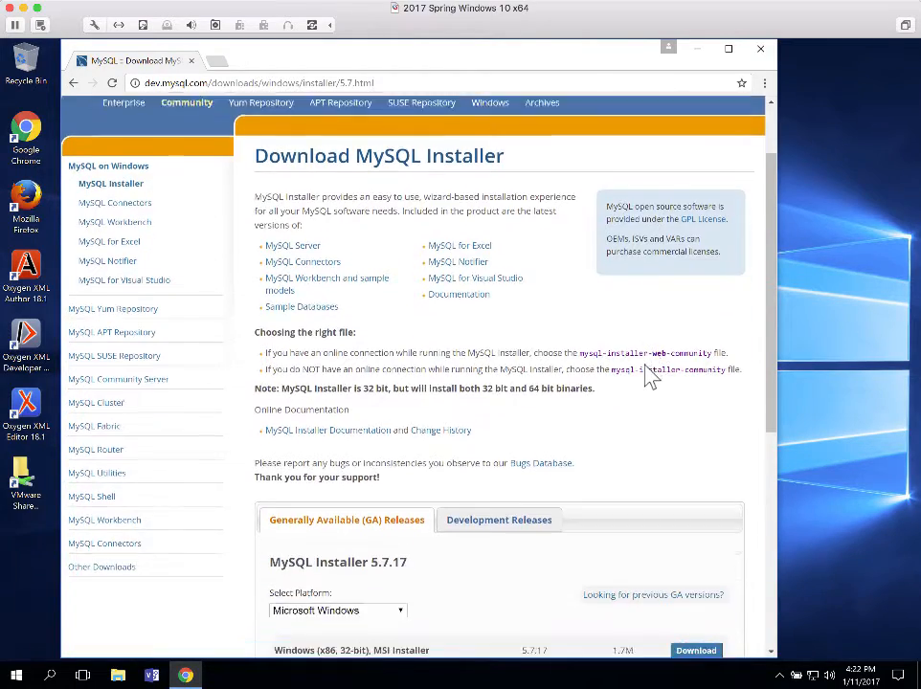
scroll(649, 376, down, 5)
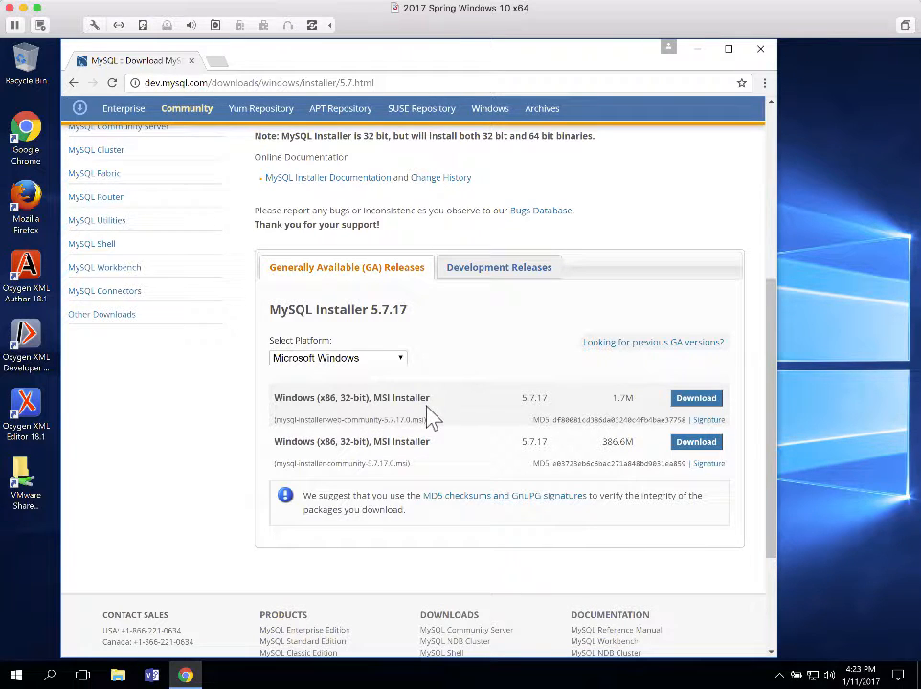
click(693, 445)
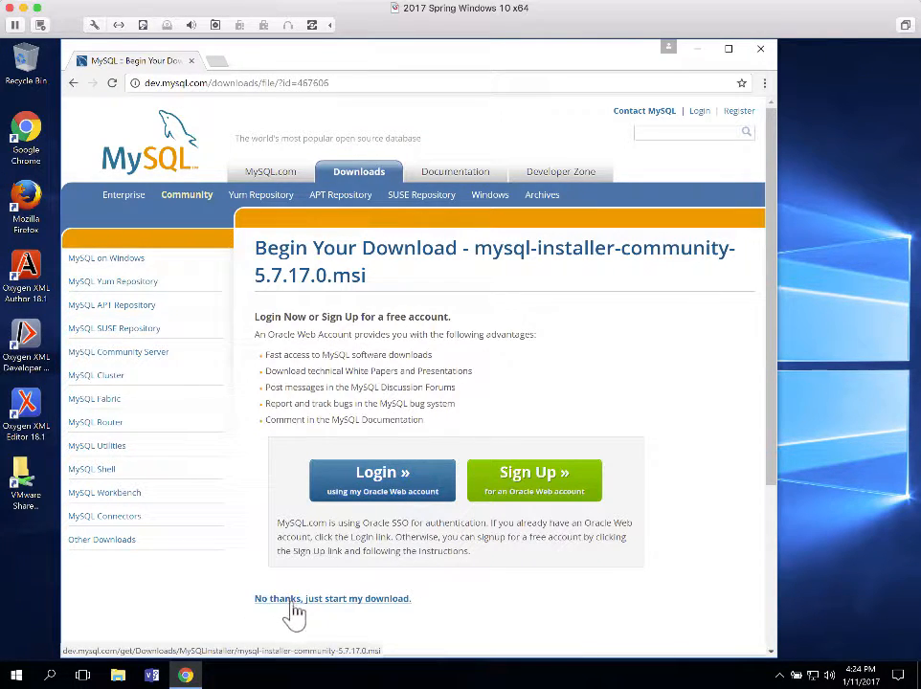
Skip the login and download mysql-installer-community-5.7.17.0.msi
click(352, 600)
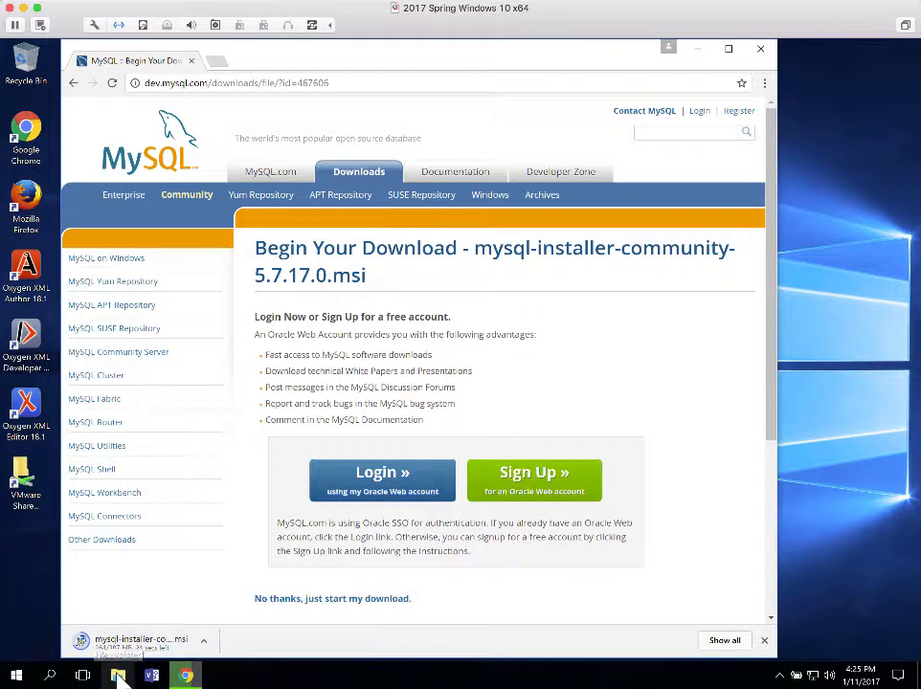
In File Explorer, open Downloads and launch the mysql-installer-community-5.7.17.0 file
click(118, 676)
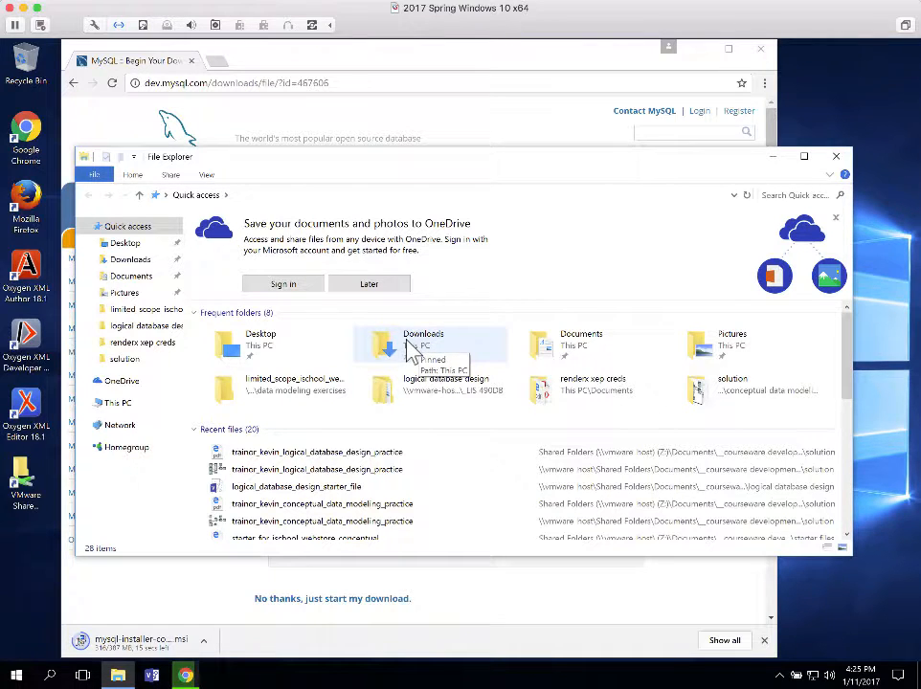
click(412, 353)
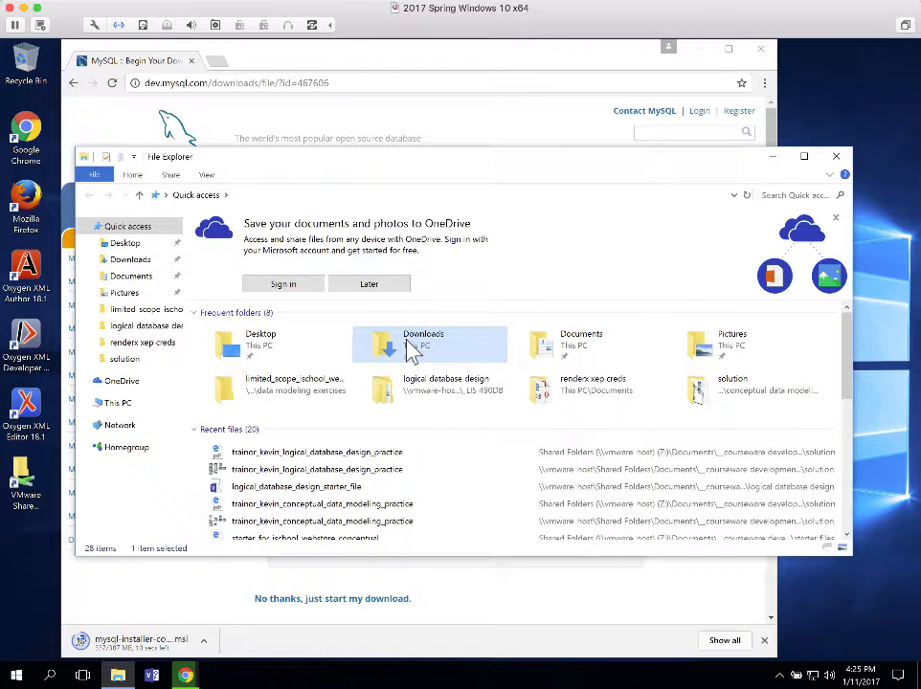
double_click(412, 352)
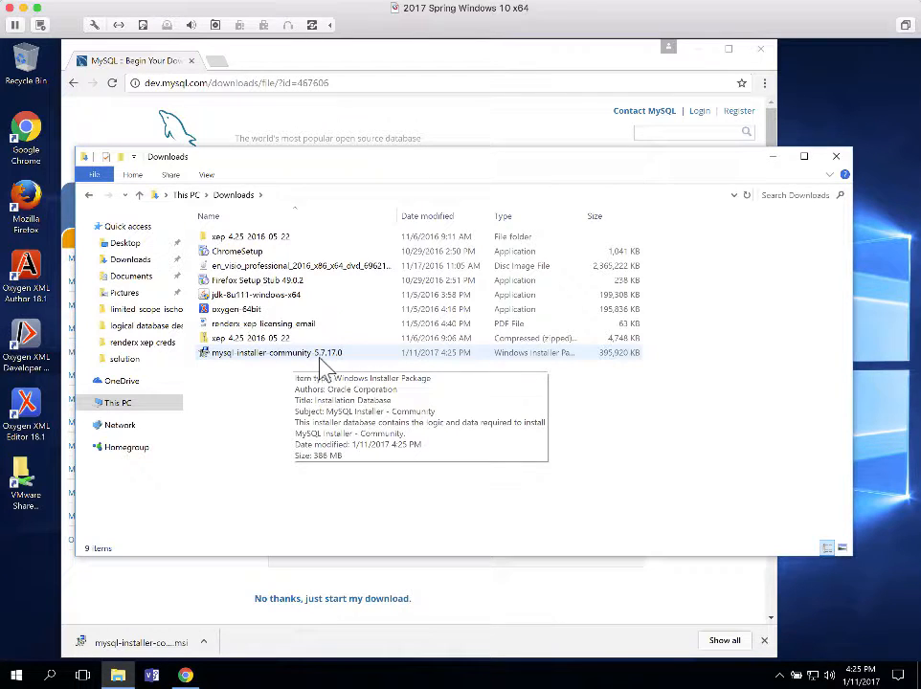
double_click(259, 354)
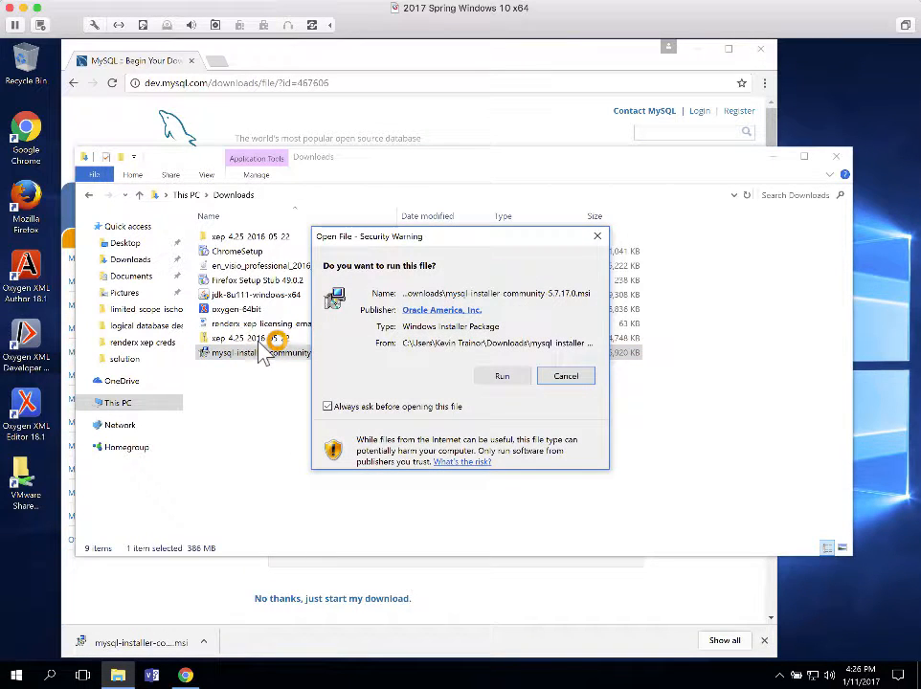
Confirm Run at the security warning, then back out of the User Account Control prompt
click(502, 380)
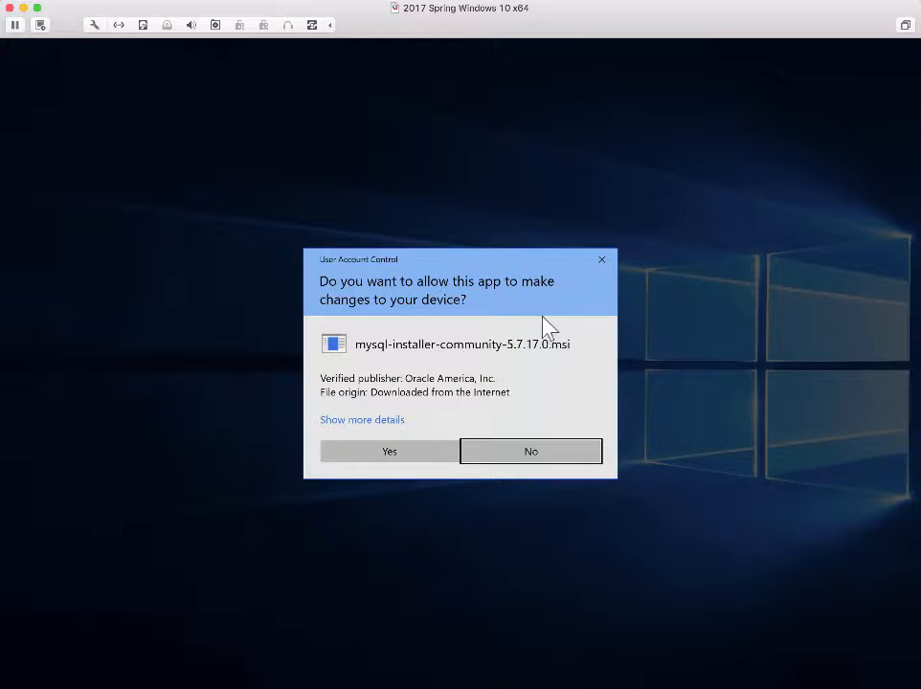
key(alt+y)
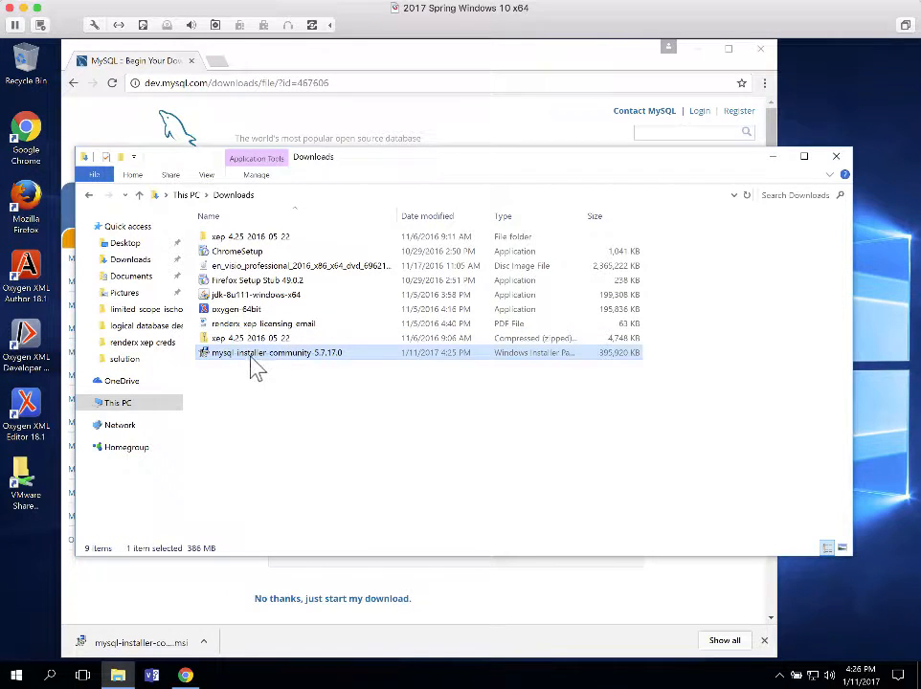
right_click(326, 357)
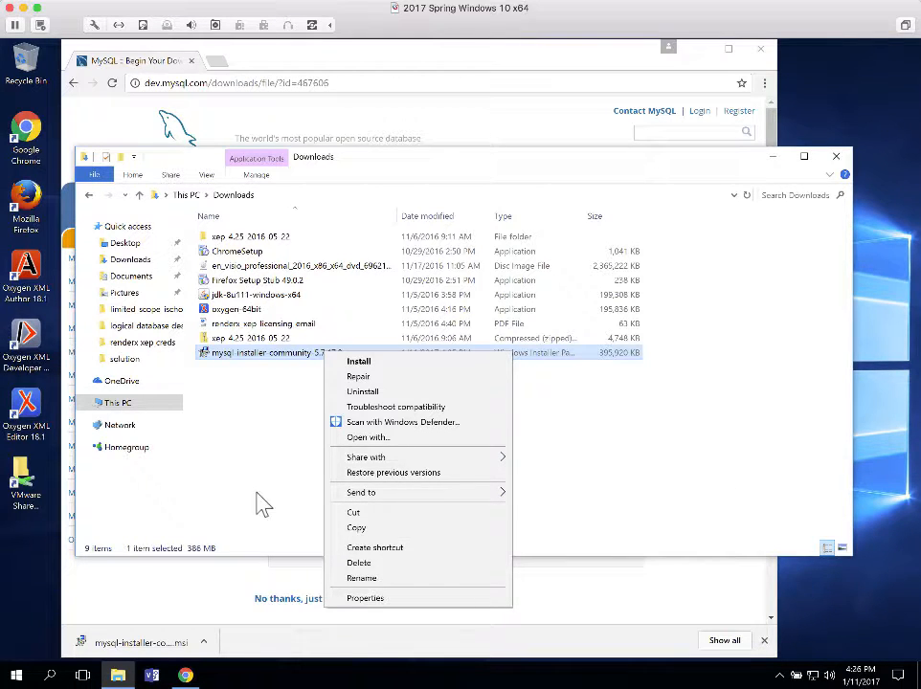
click(250, 464)
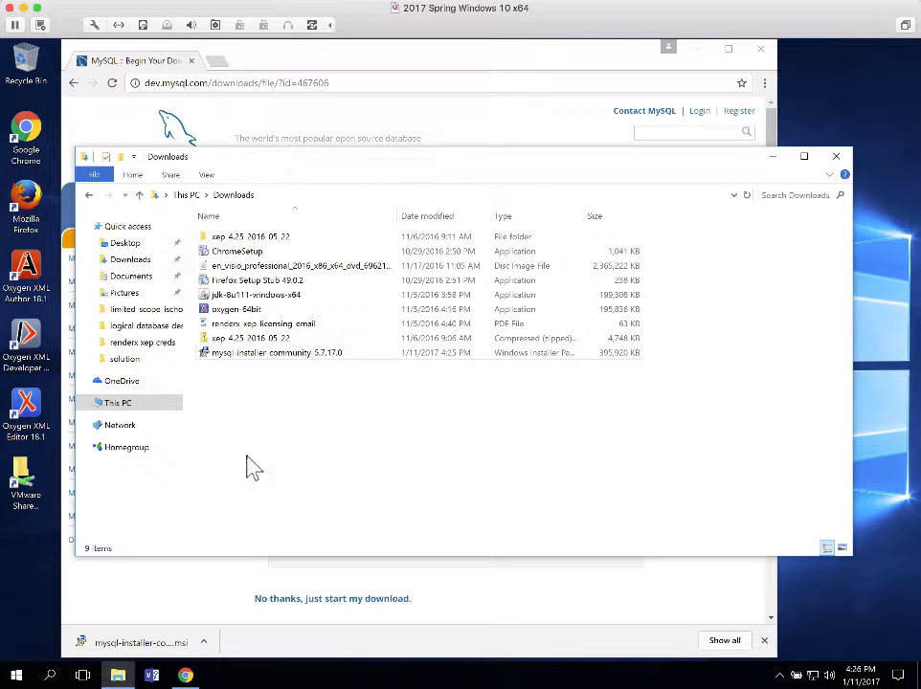
click(228, 352)
click(228, 354)
click(205, 354)
right_click(203, 351)
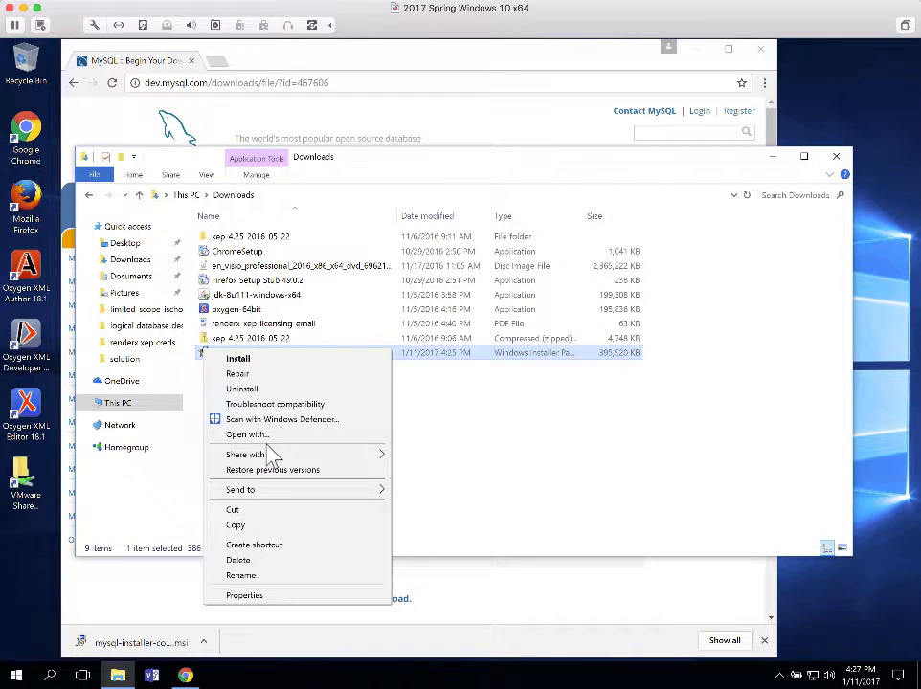
click(510, 412)
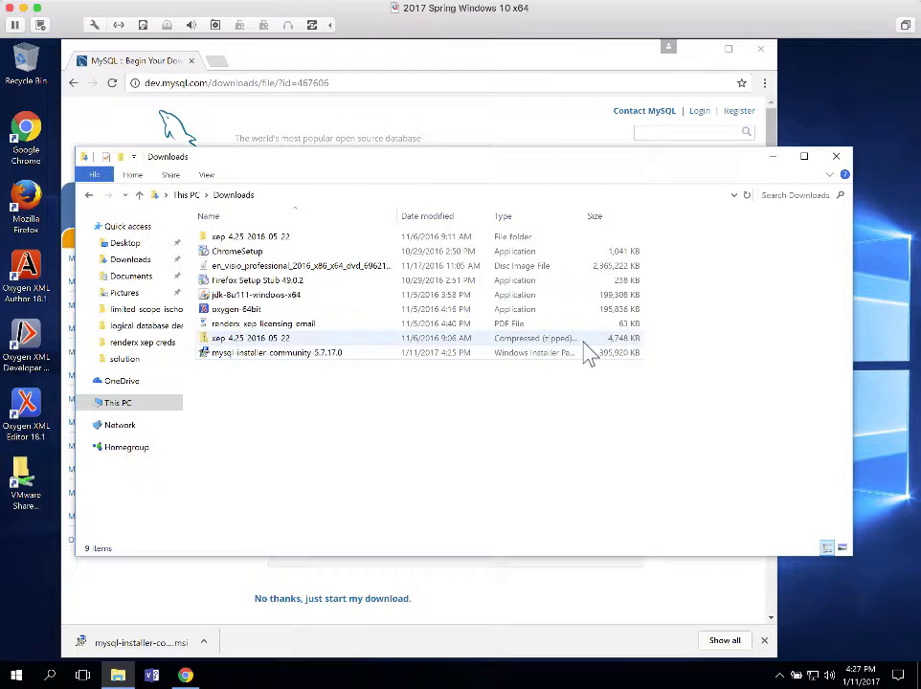
click(218, 354)
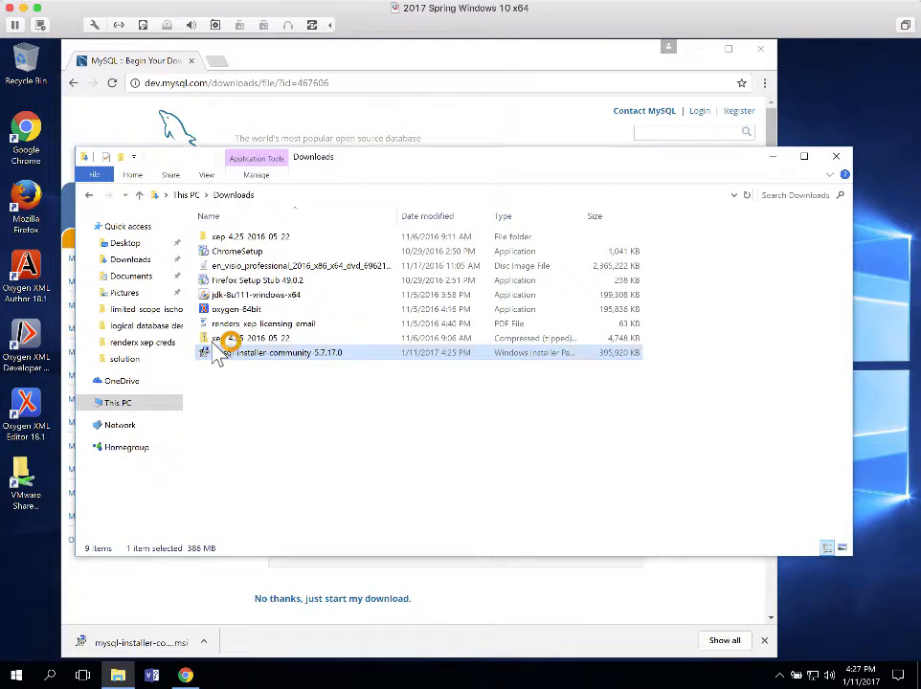
Relaunch the MySQL installer, confirm Run, and allow both User Account Control prompts
double_click(219, 352)
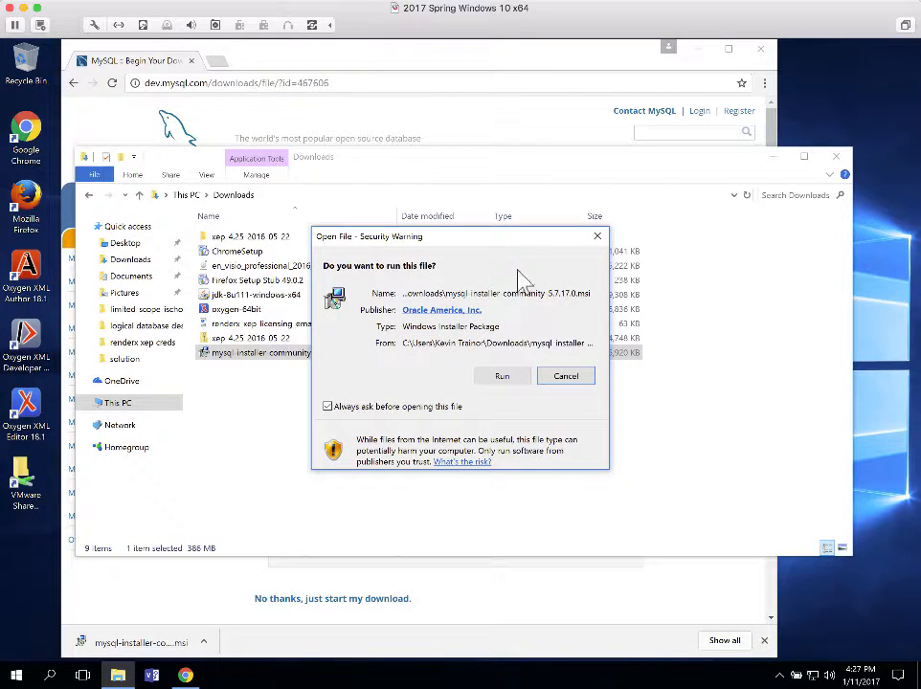
click(504, 376)
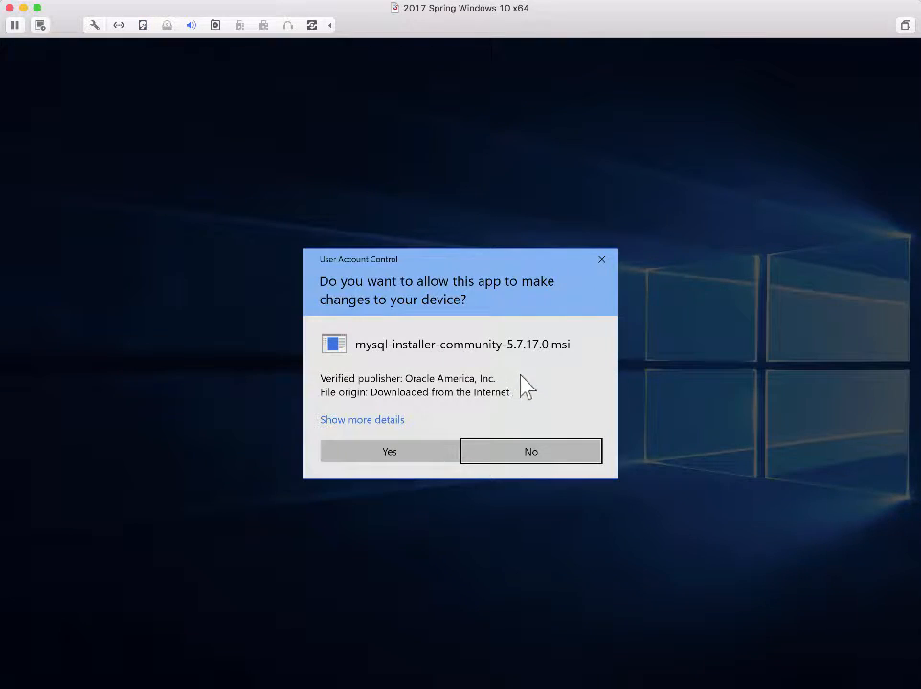
click(408, 452)
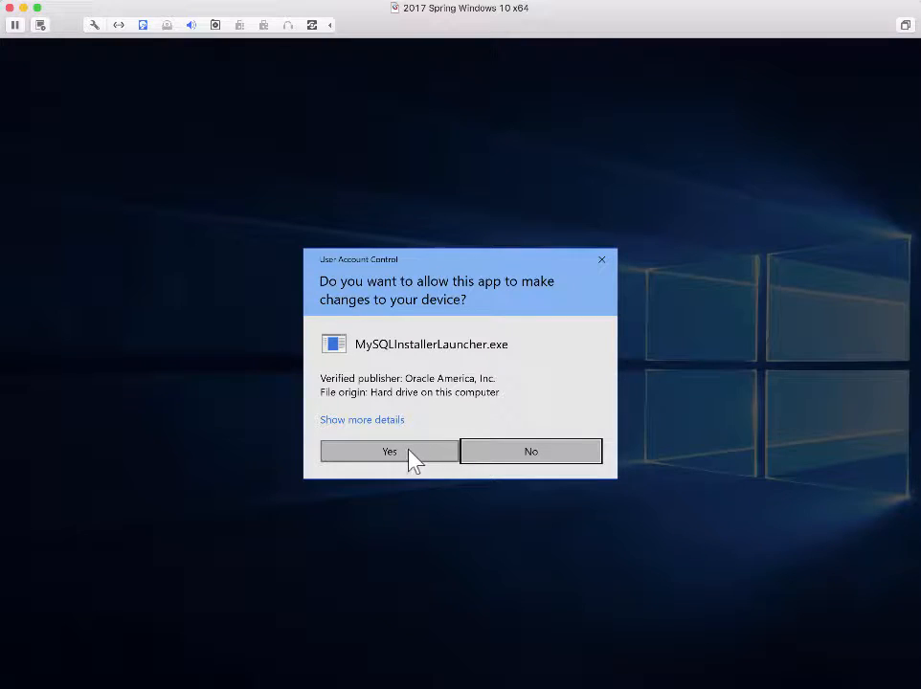
click(410, 456)
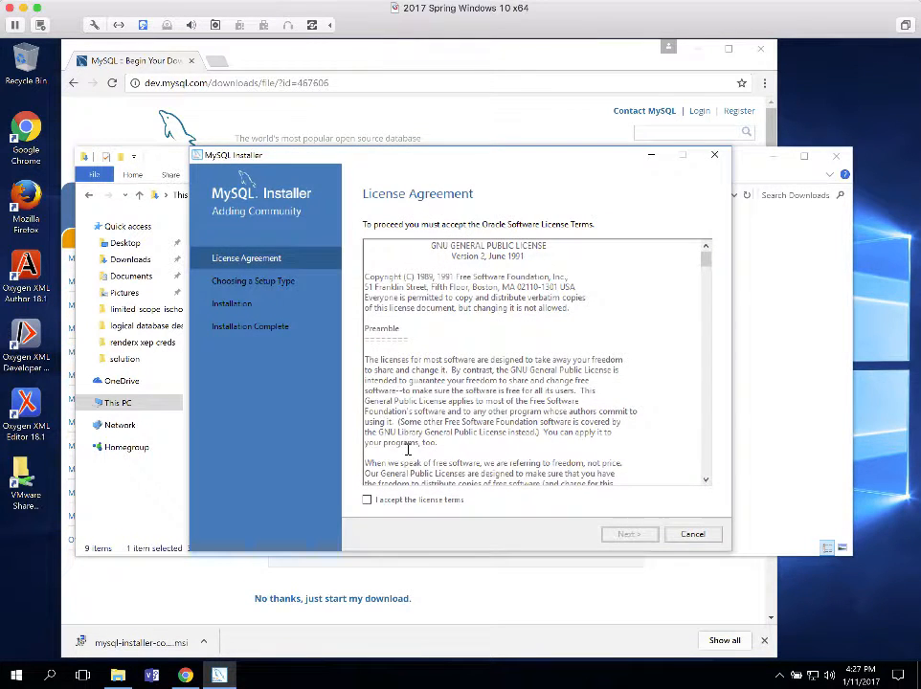
Accept the GPL license terms and continue to the setup type page
click(367, 500)
click(629, 535)
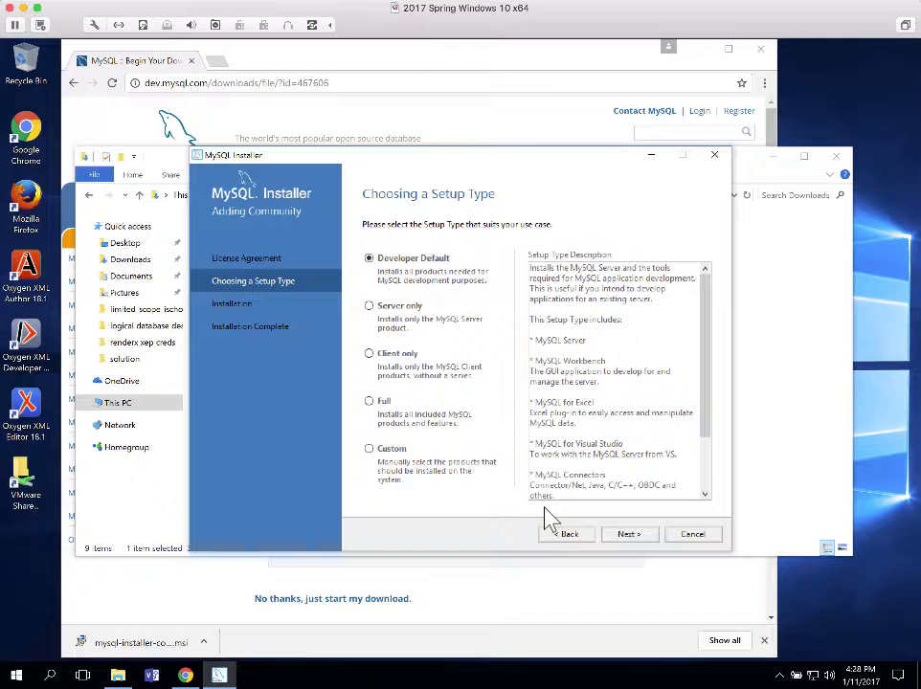
Continue with Developer Default to reach the Check Requirements page
click(628, 534)
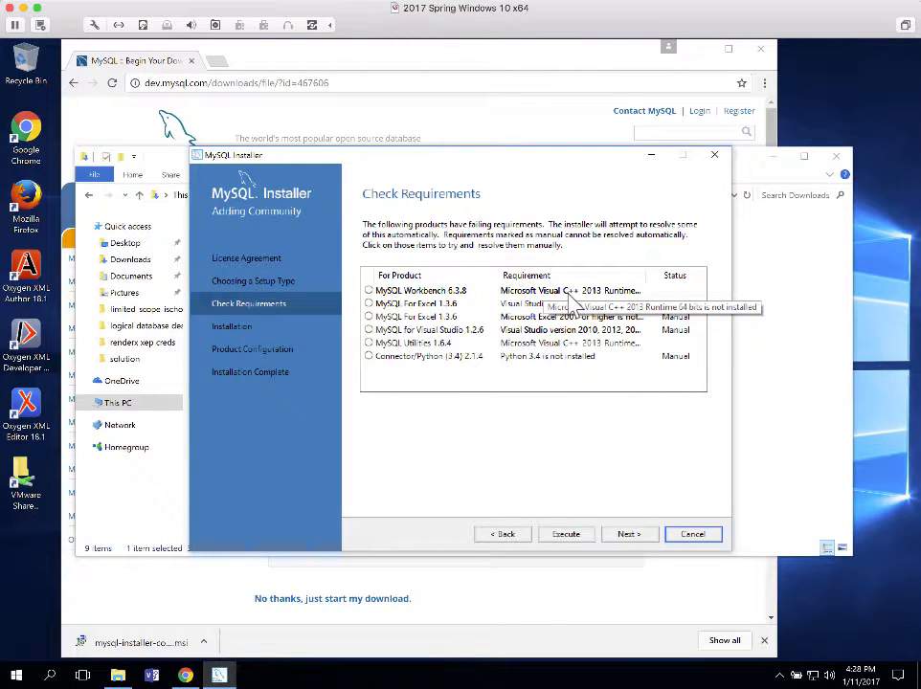
Bypass the unmet Workbench Visual C++ 2013 requirement and start installing MySQL Server 5.7.17 and the other products
click(645, 286)
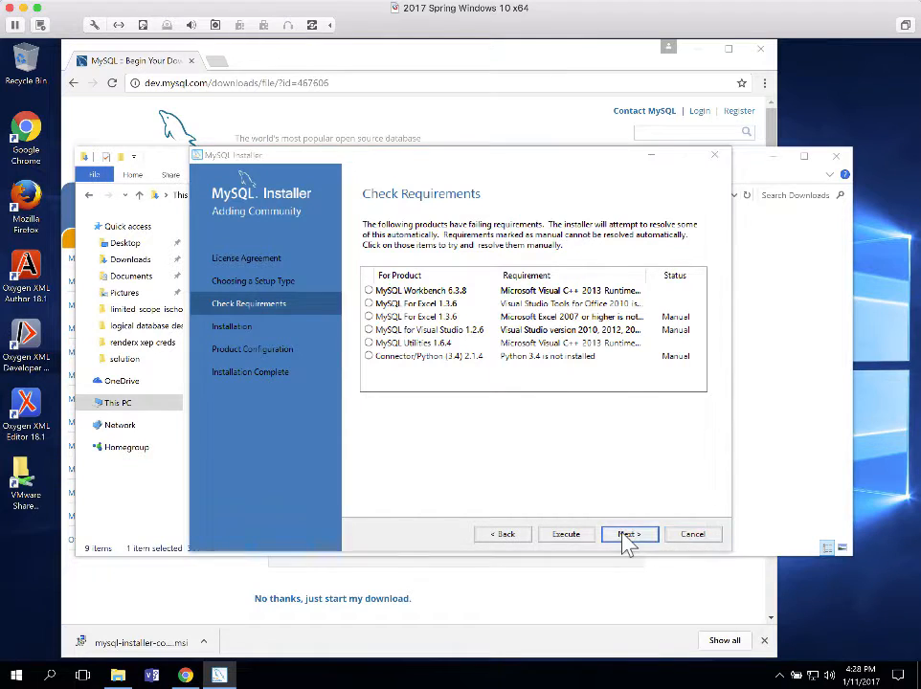
click(627, 538)
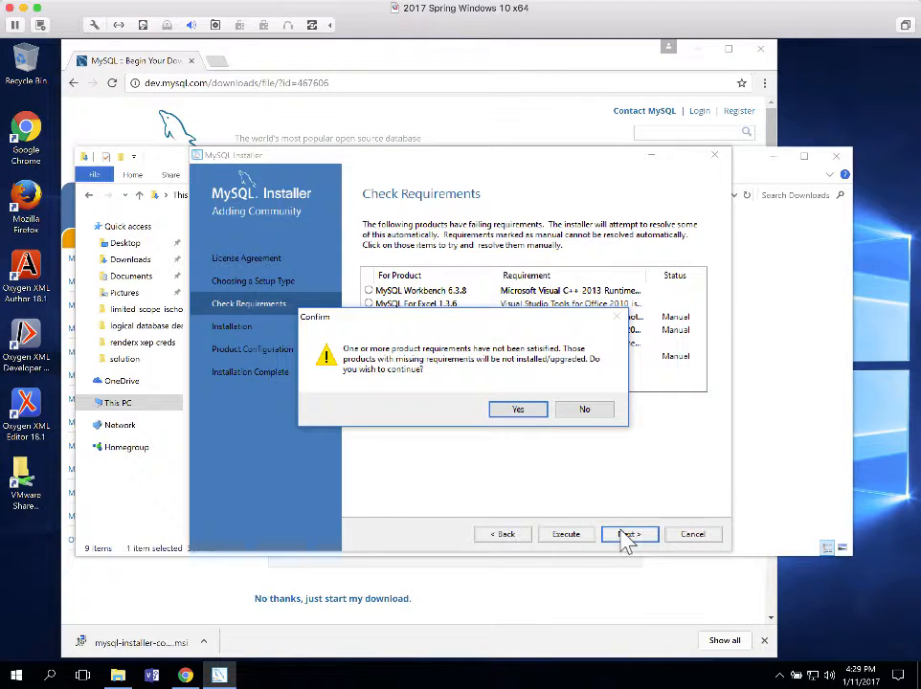
click(517, 410)
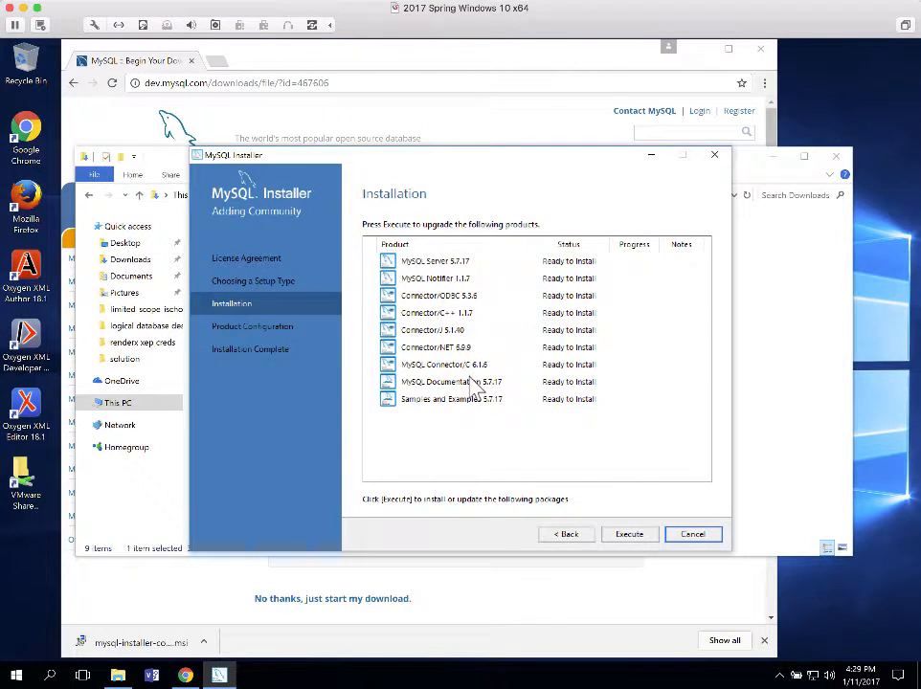
click(630, 535)
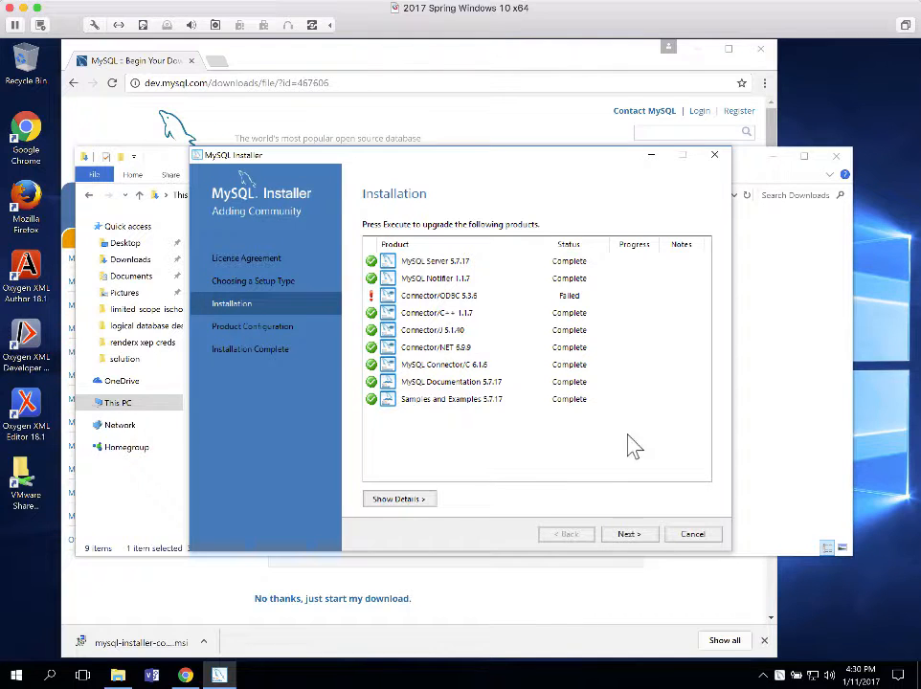
Leave the finished installation, with Connector/ODBC 5.3.6 failed, and move on to Product Configuration
click(632, 535)
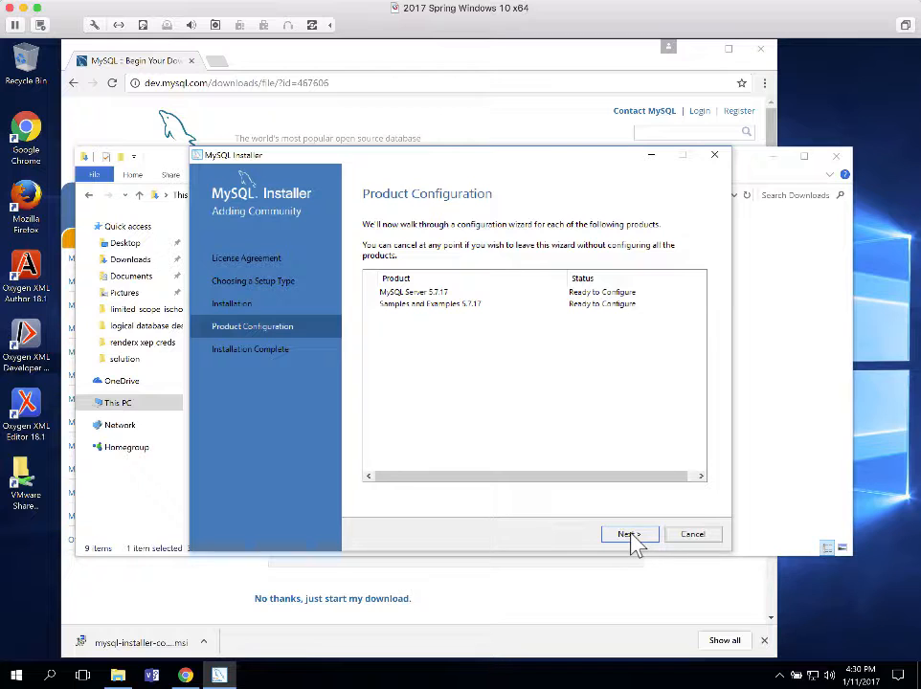
Keep the MySQL Server 5.7.17 type as Development Machine on TCP/IP port 3306
click(629, 536)
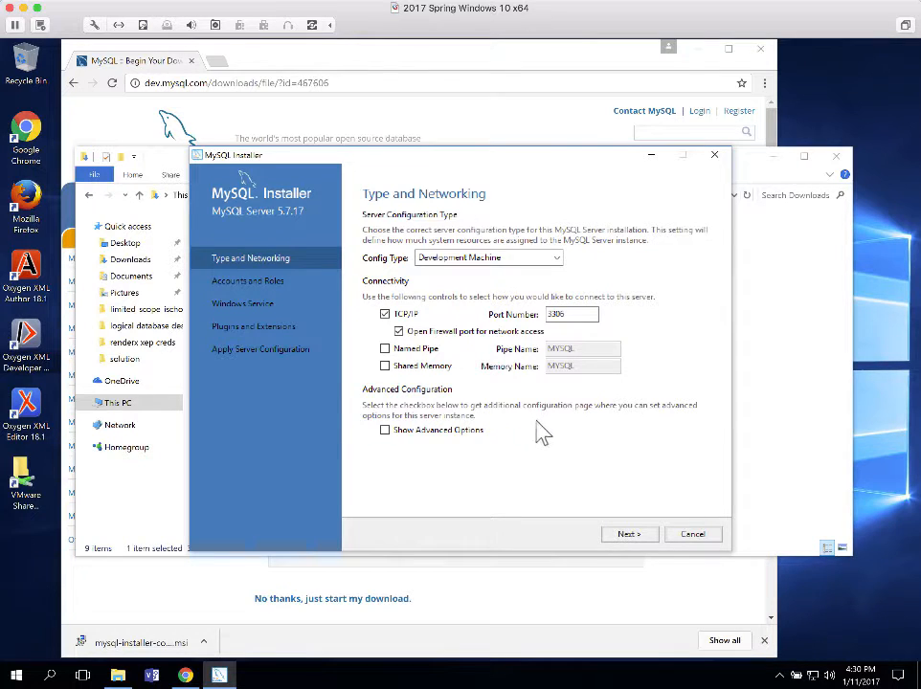
click(630, 535)
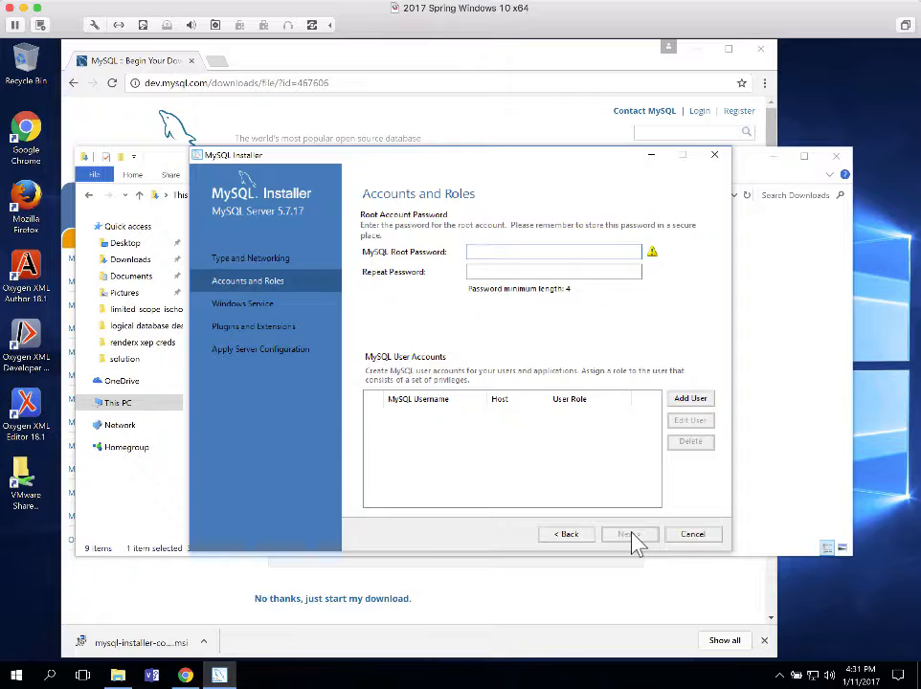
Enter the root account password in both password fields and continue to Windows Service
text(******)
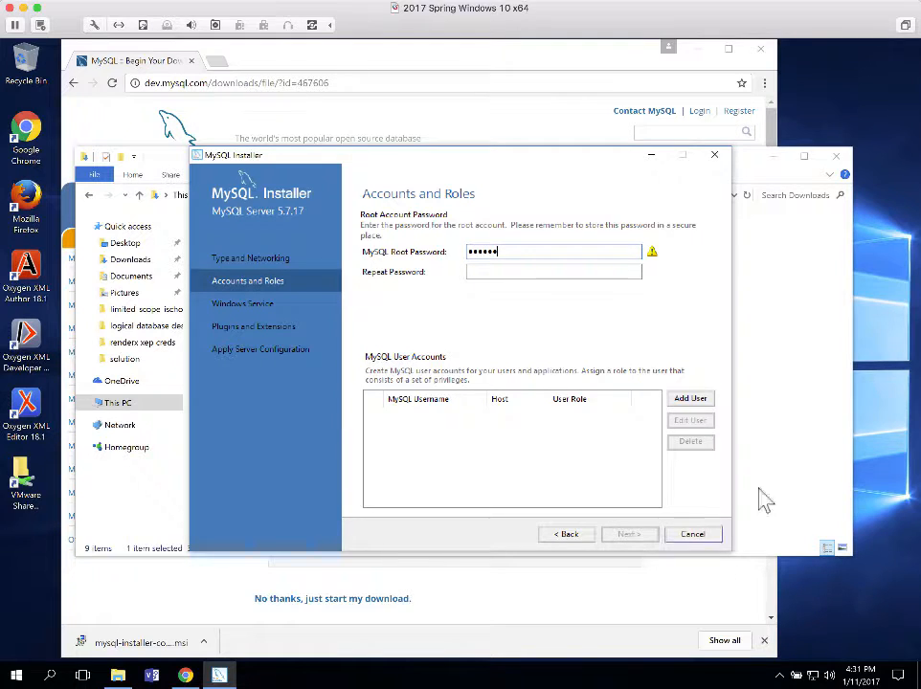
click(536, 270)
text(••••••)
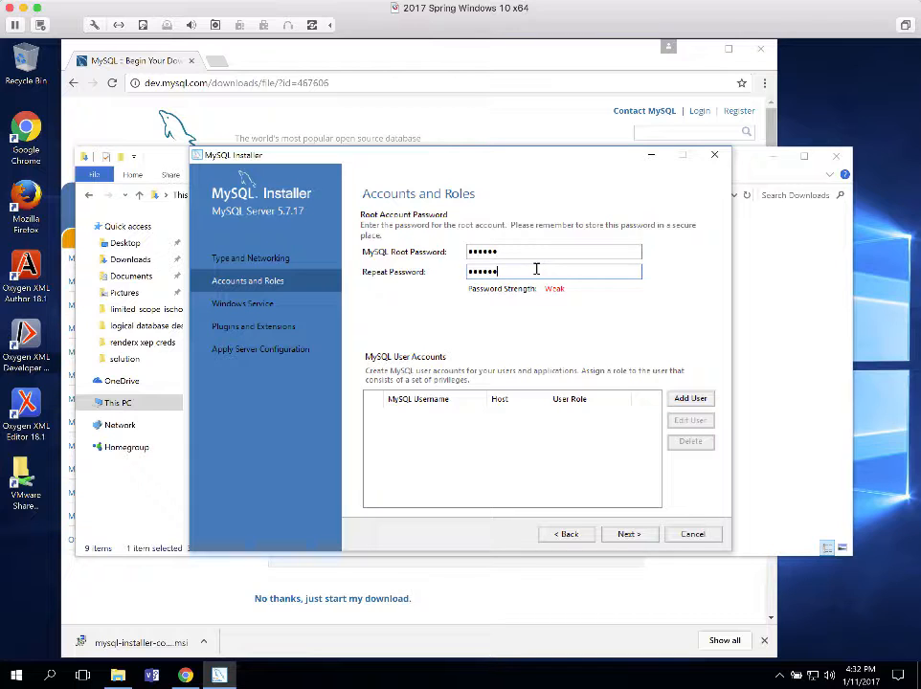
click(628, 535)
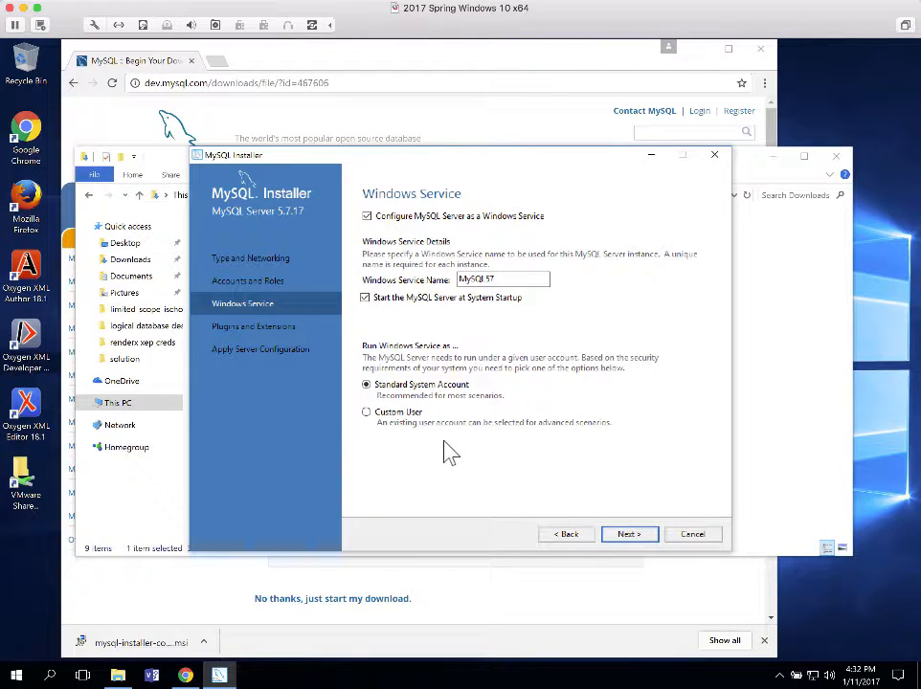
Keep the MySQL57 service defaults and leave X Protocol disabled on port 33060
click(629, 535)
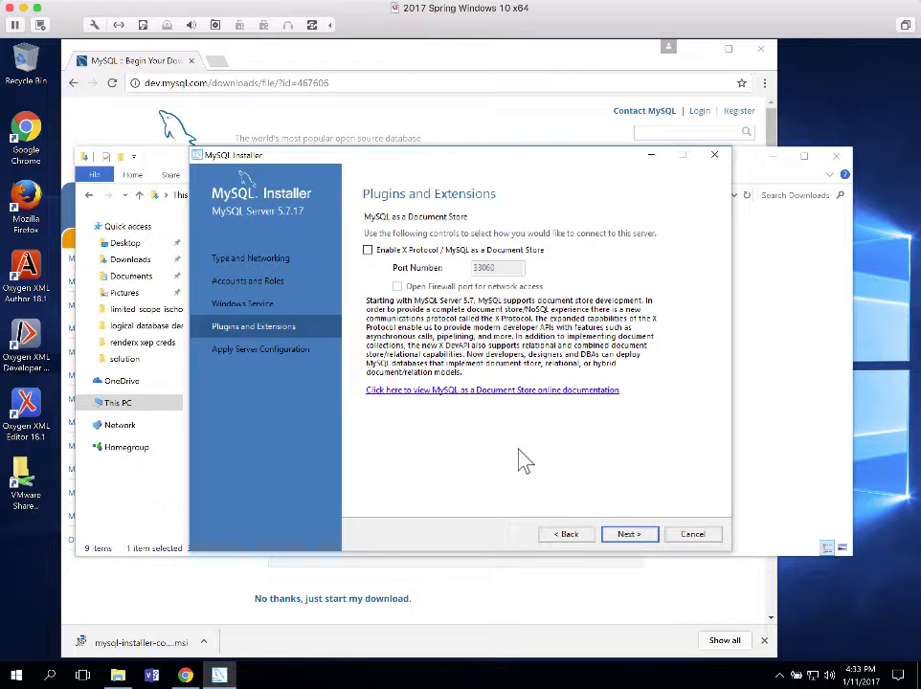
click(629, 535)
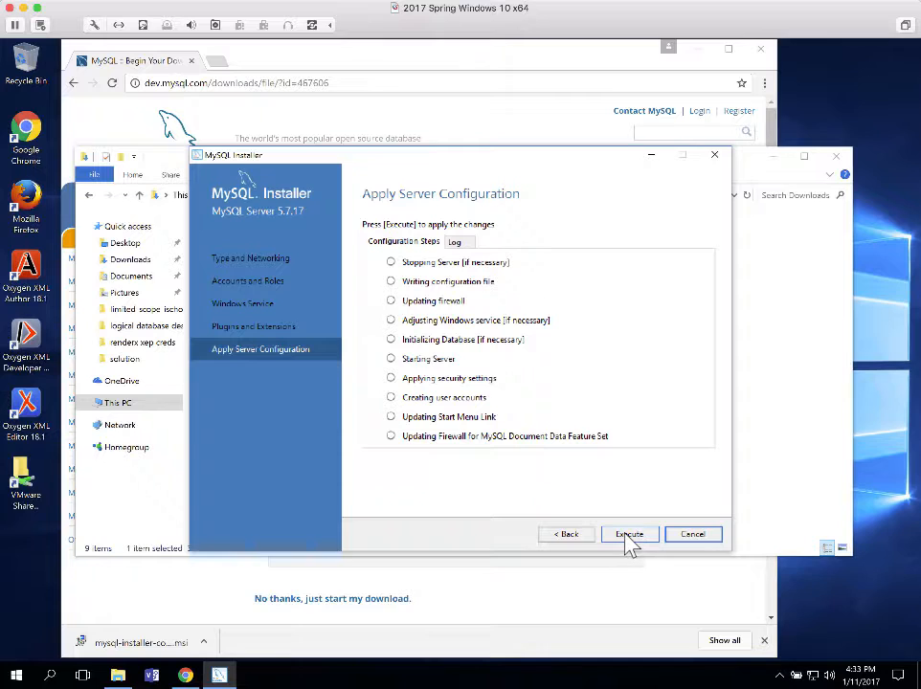
Execute the MySQL Server 5.7.17 configuration steps, which start the MySQL57 service
click(627, 535)
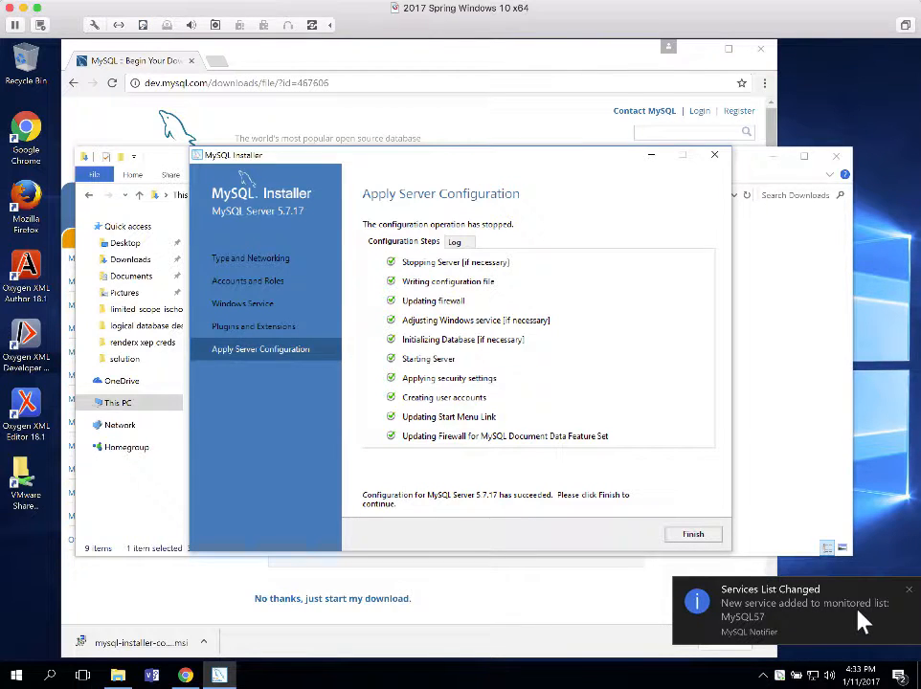
click(909, 591)
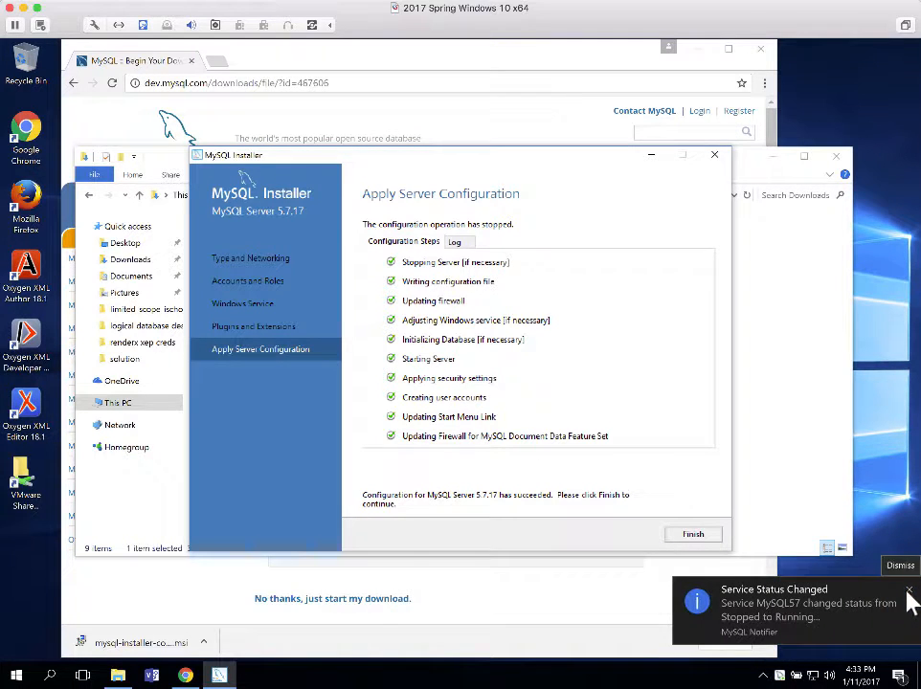
click(694, 539)
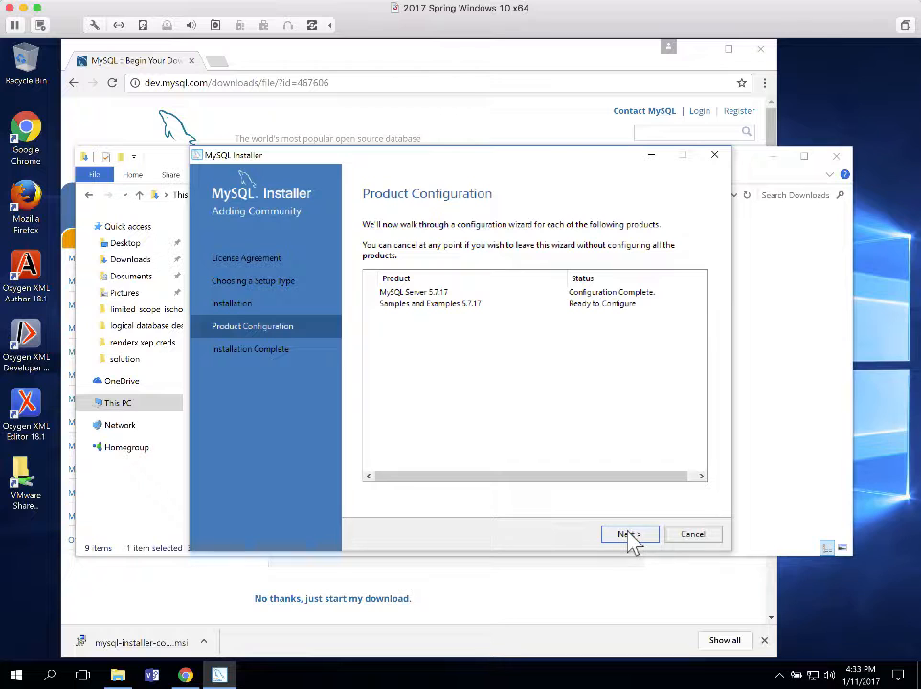
Continue to the Samples and Examples Connect To Server page showing the running 5.7.17 server
click(629, 534)
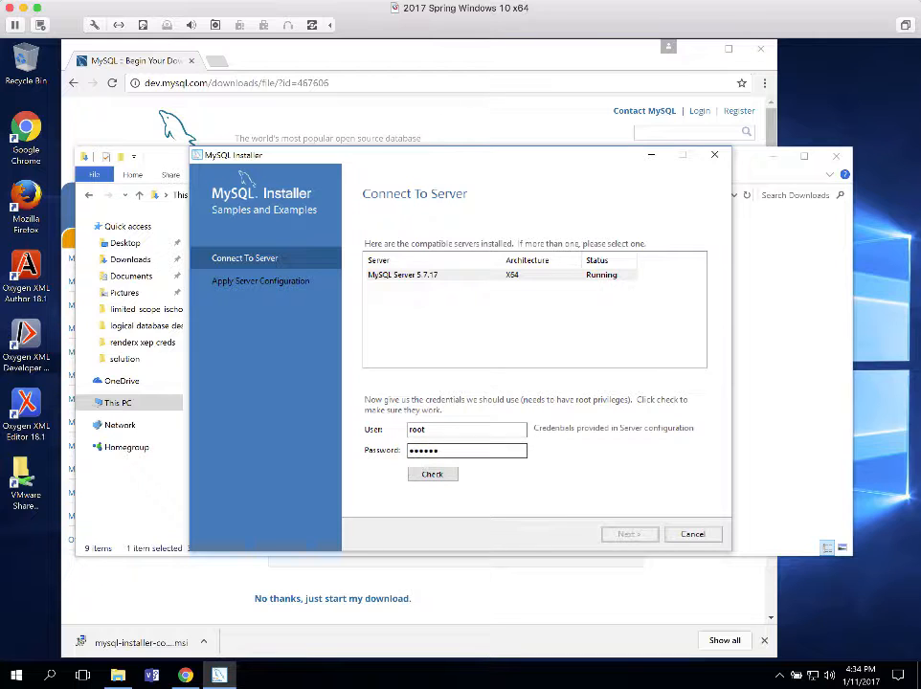
Check the root credentials against MySQL Server 5.7.17 and proceed to Apply Server Configuration
click(432, 476)
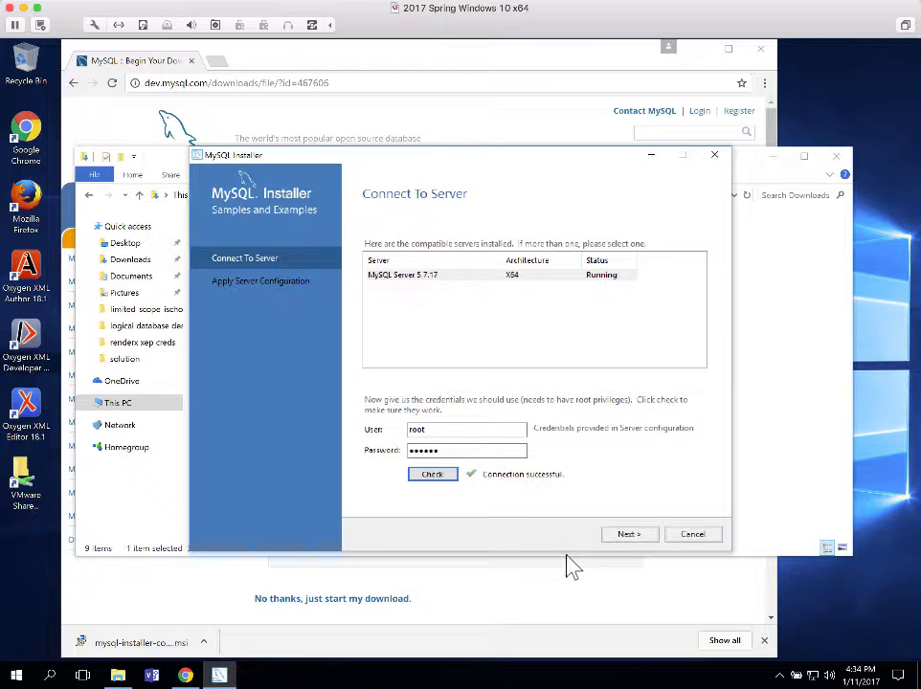
click(632, 538)
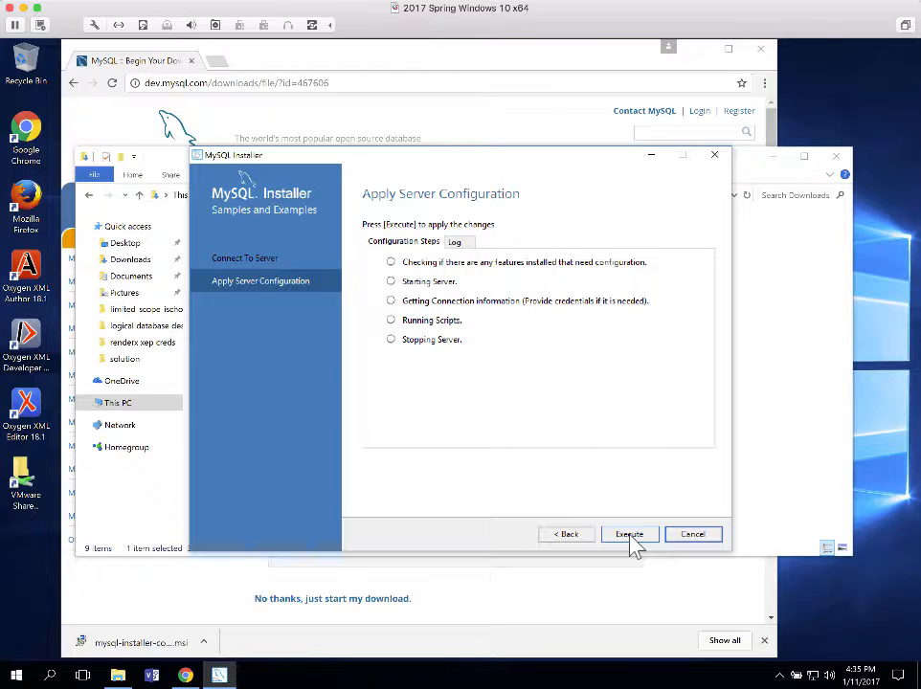
Run the five Samples and Examples 5.7.17 configuration steps and return to Product Configuration
click(629, 536)
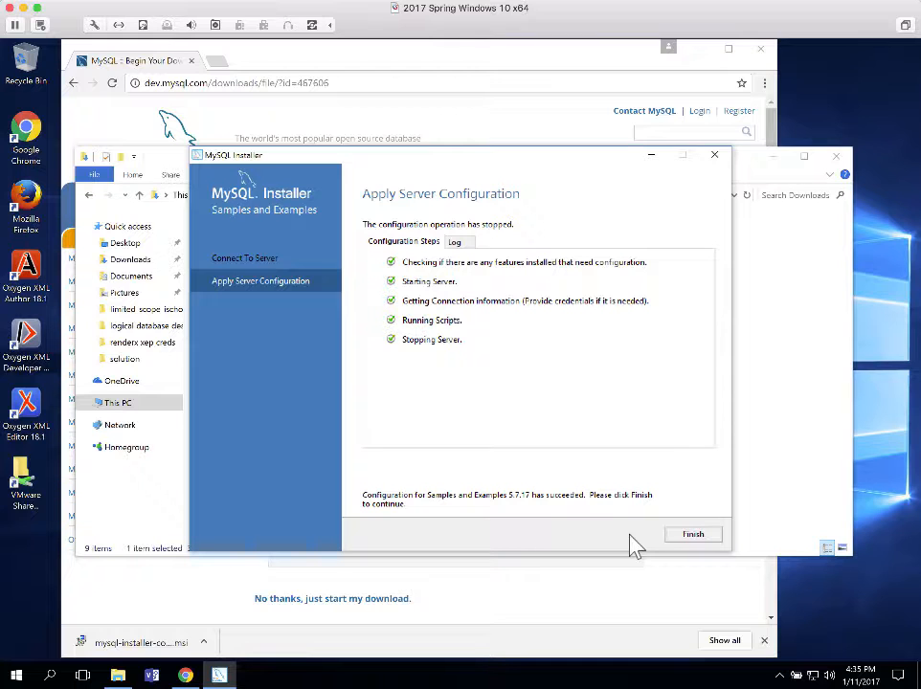
click(693, 535)
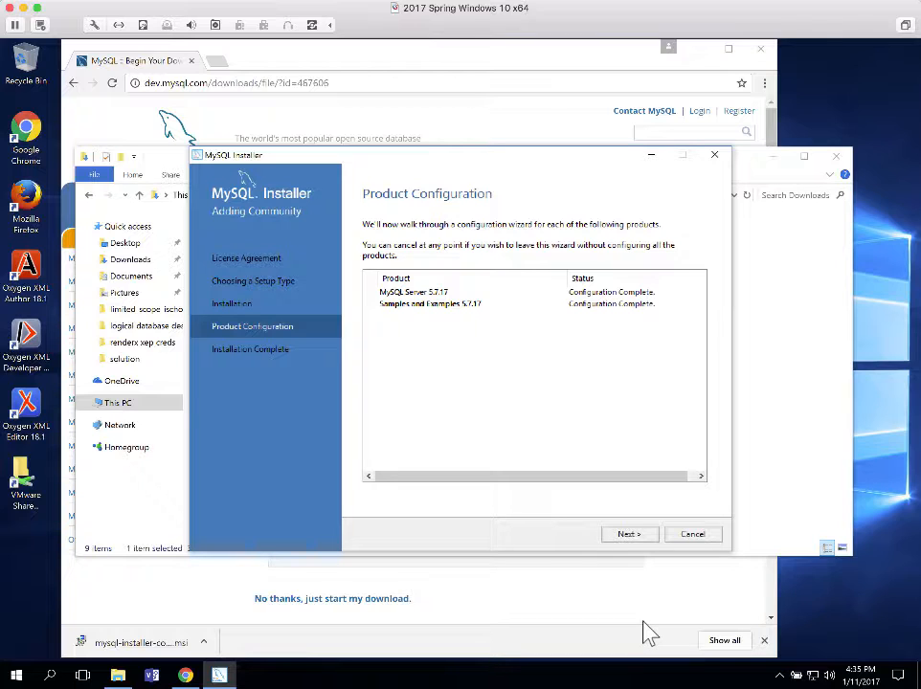
Finish at the Installation Complete page and exit MySQL Installer
click(629, 535)
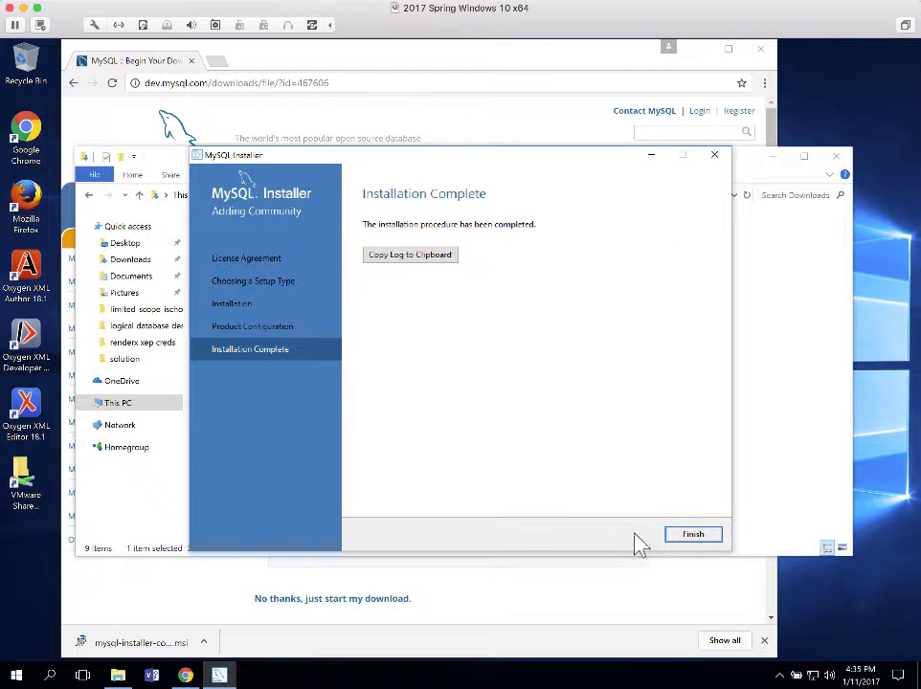
click(699, 538)
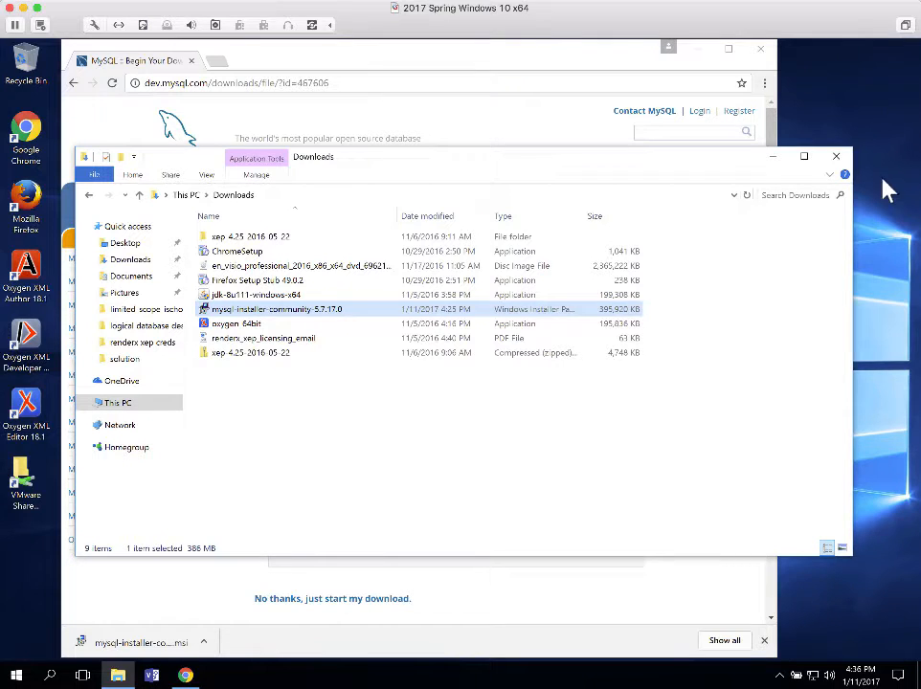
Back in Chrome, open mysql.com/downloads and scroll to the MySQL Community Edition (GPL) section
click(584, 63)
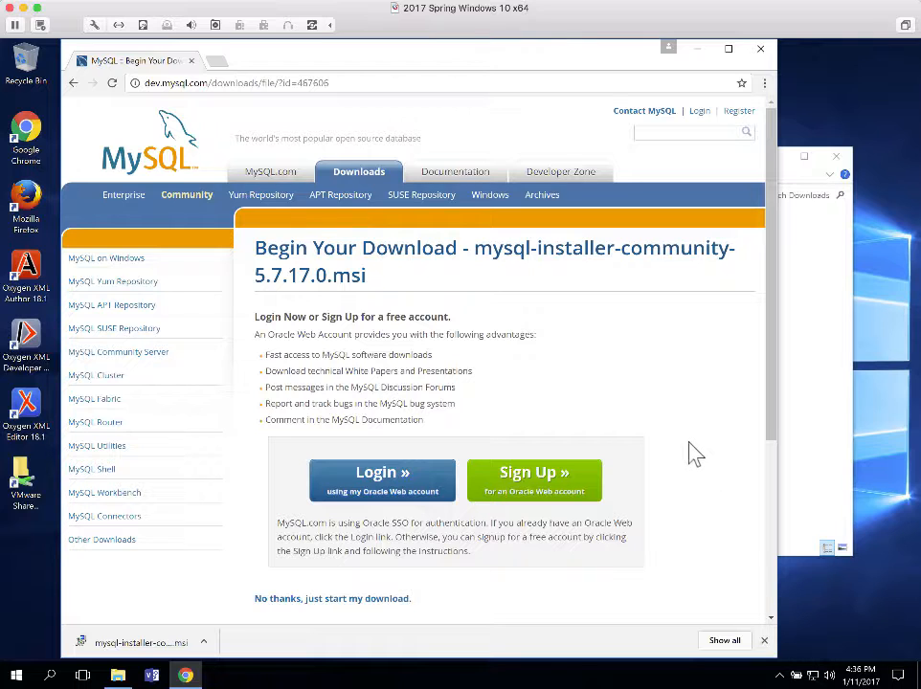
click(353, 182)
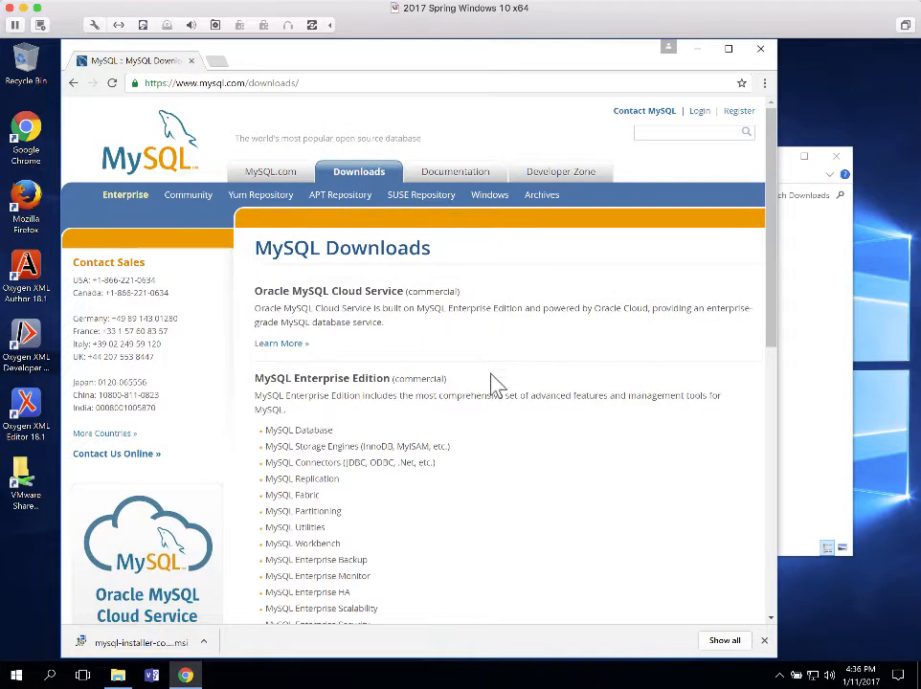
scroll(494, 388, down, 3)
scroll(493, 391, down, 1)
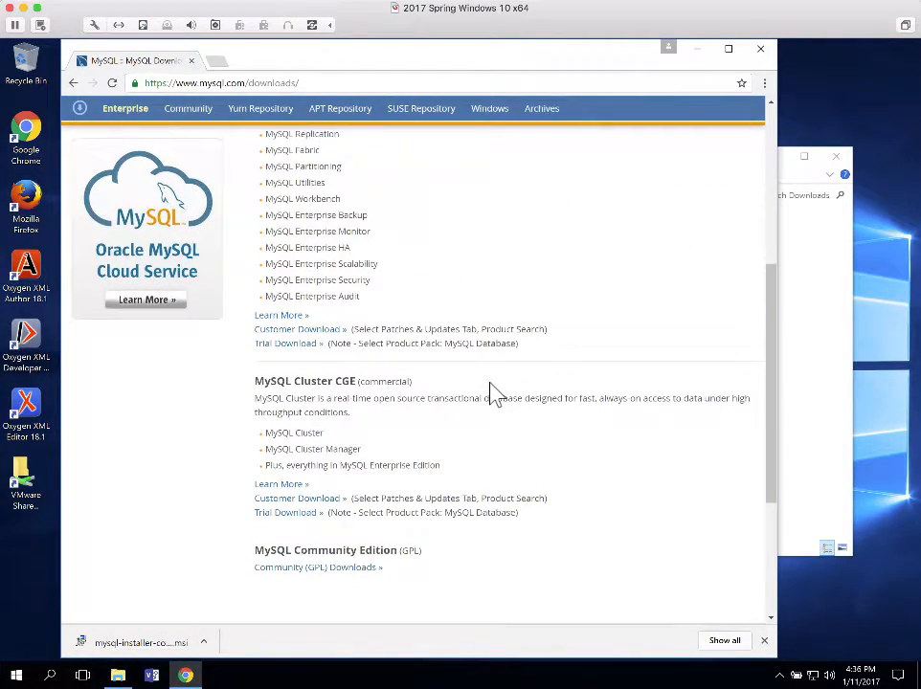
scroll(484, 392, up, 2)
scroll(463, 371, up, 2)
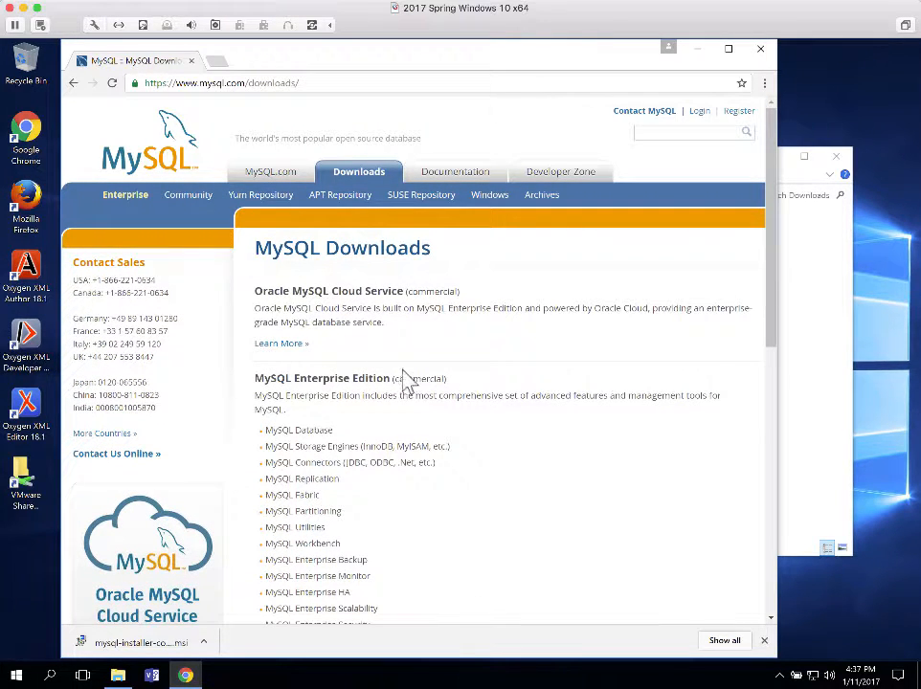
scroll(448, 402, down, 5)
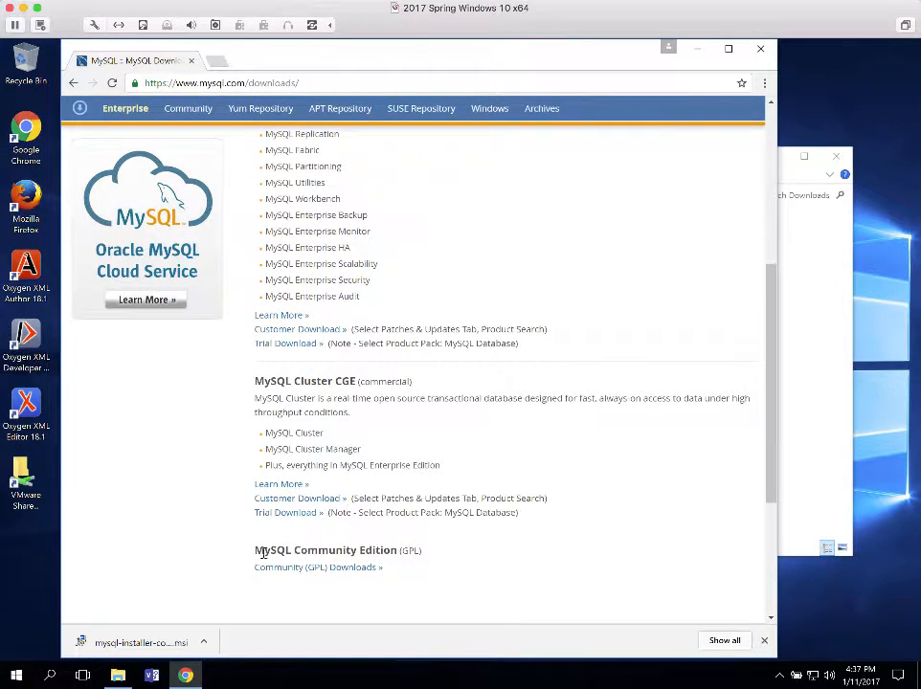
Open Community (GPL) Downloads, then the MySQL Workbench DOWNLOAD page at dev.mysql.com/downloads/workbench
click(336, 569)
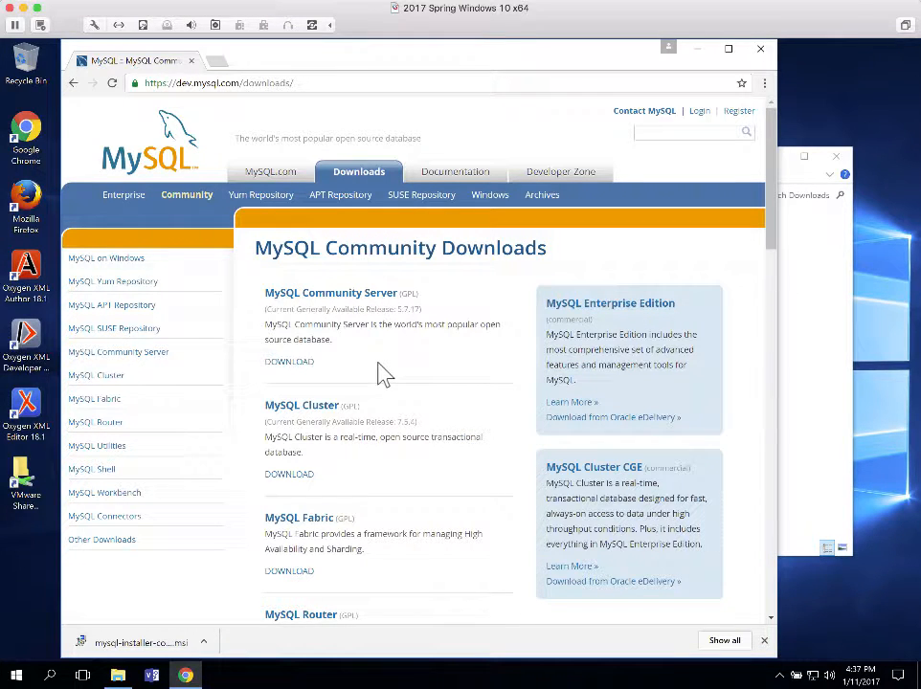
scroll(384, 373, down, 5)
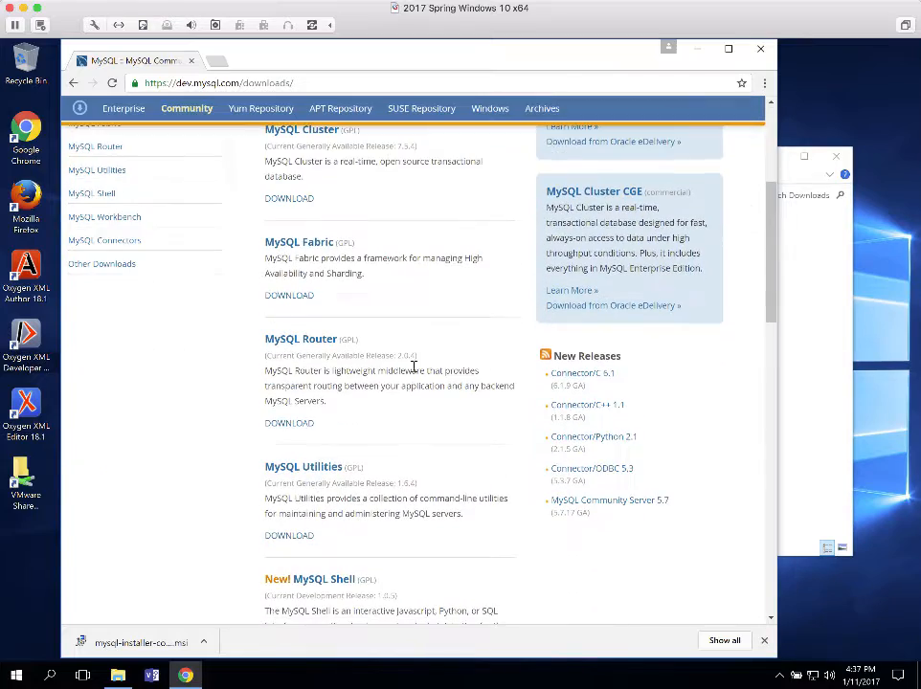
scroll(419, 374, down, 2)
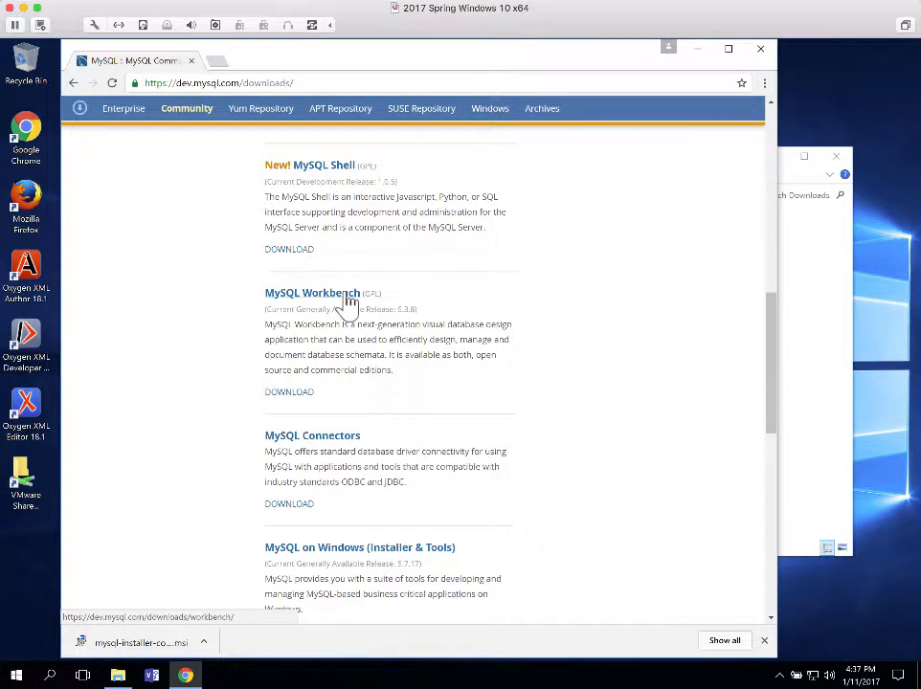
click(291, 398)
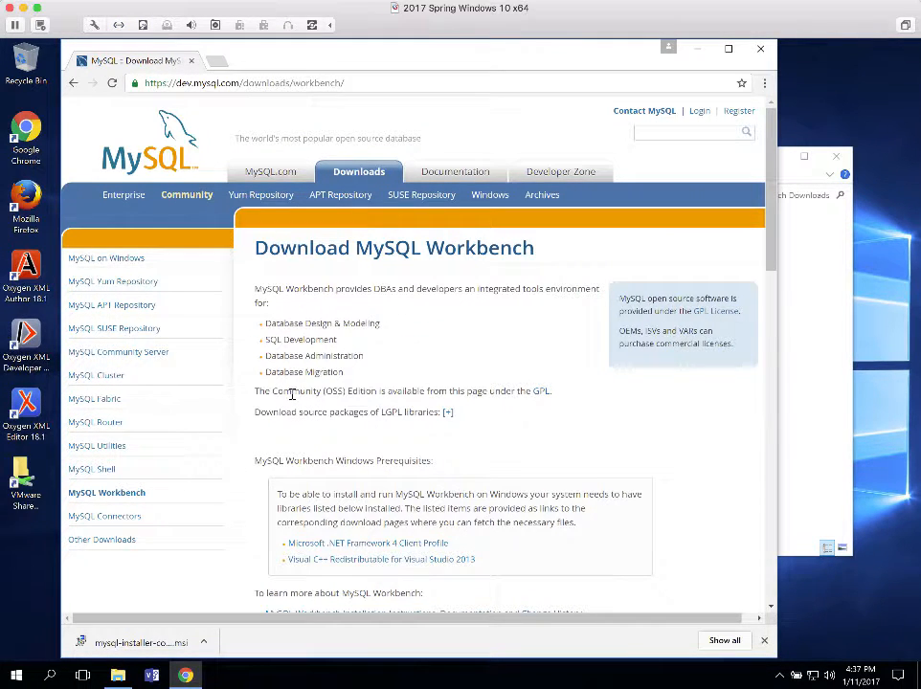
scroll(296, 393, down, 4)
scroll(296, 393, up, 3)
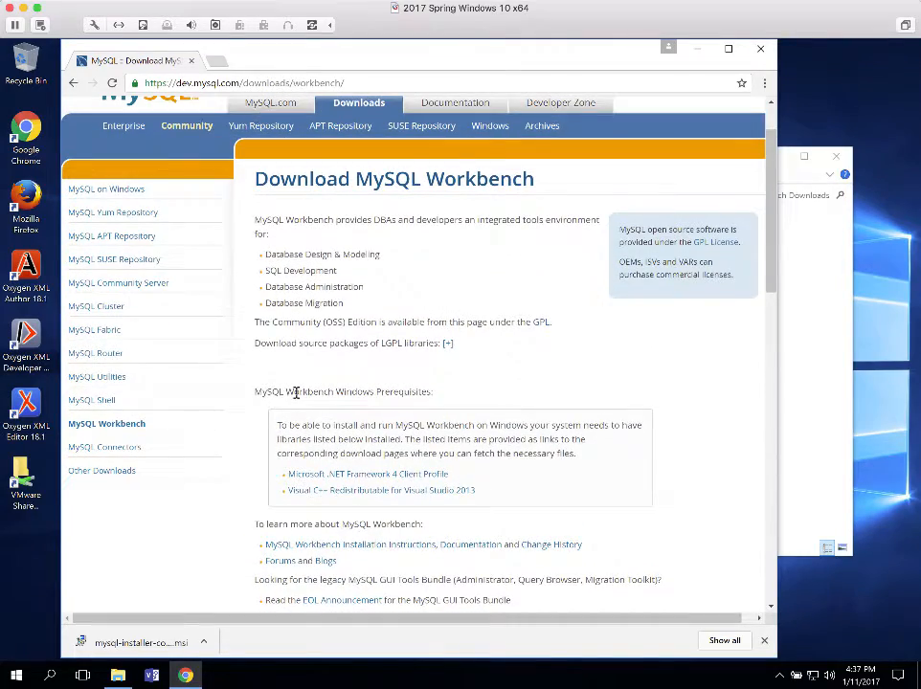
scroll(342, 417, down, 5)
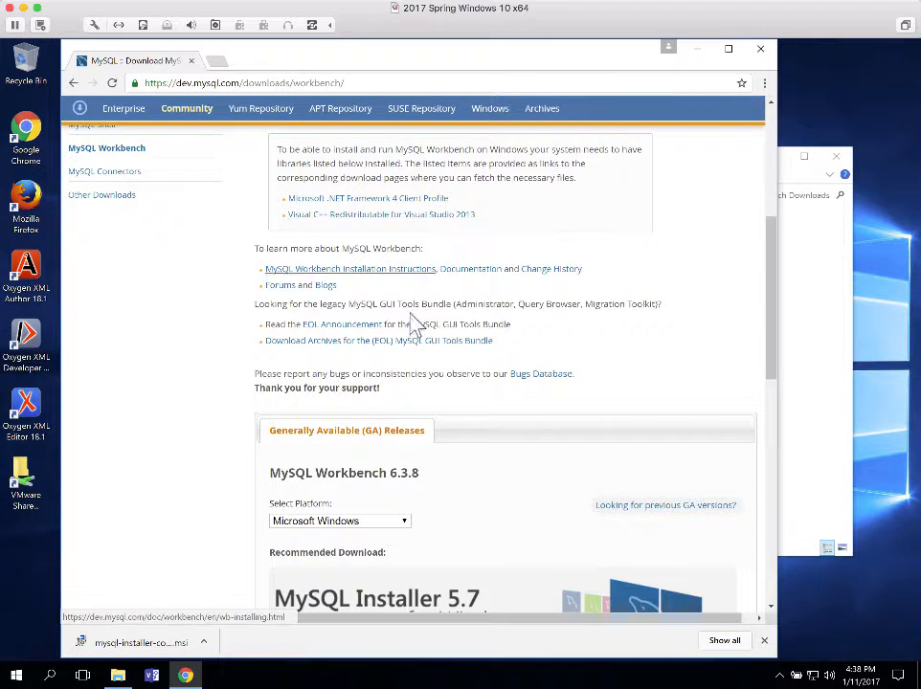
scroll(411, 308, up, 3)
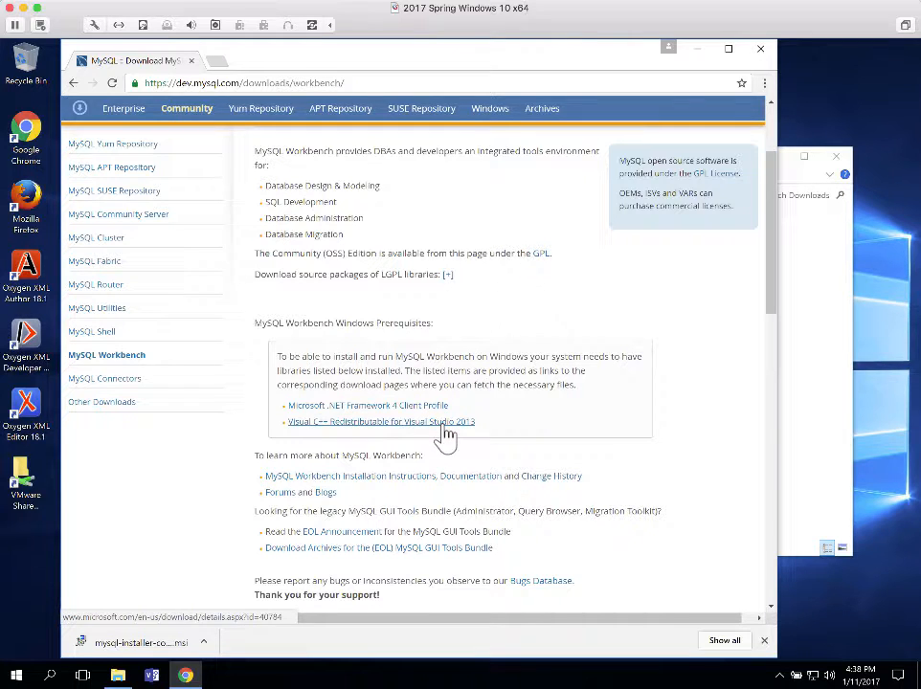
Download vcredist_x64.exe from Microsoft's Visual C++ Redistributable for Visual Studio 2013 page
click(360, 421)
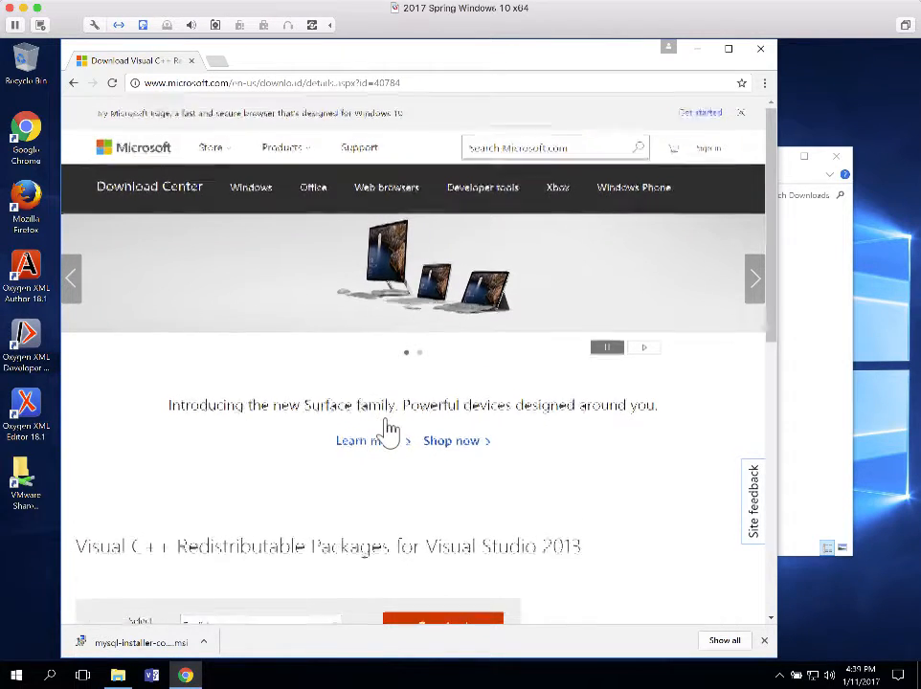
scroll(390, 431, down, 5)
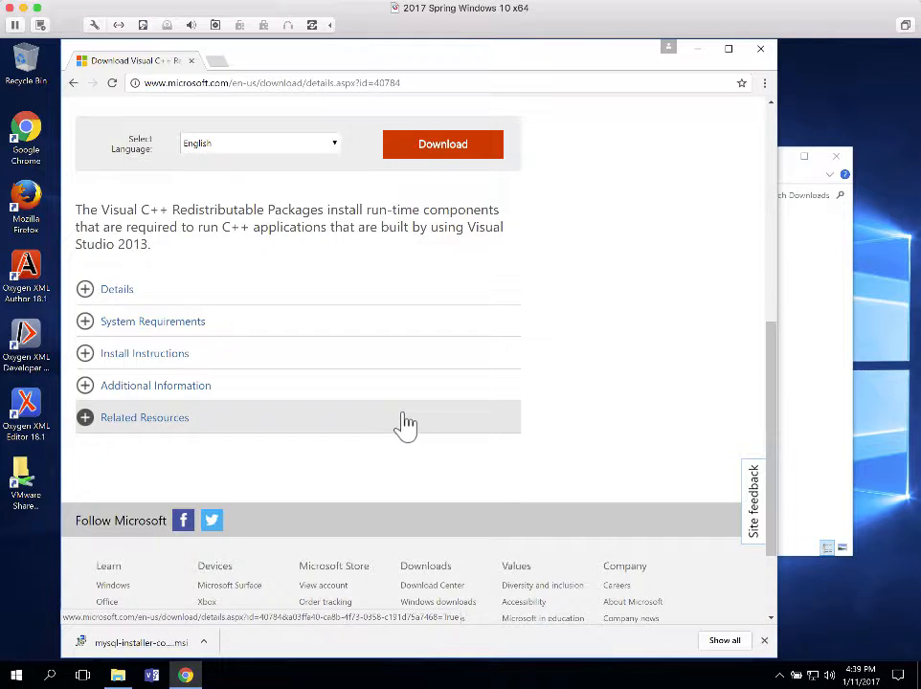
scroll(406, 426, up, 2)
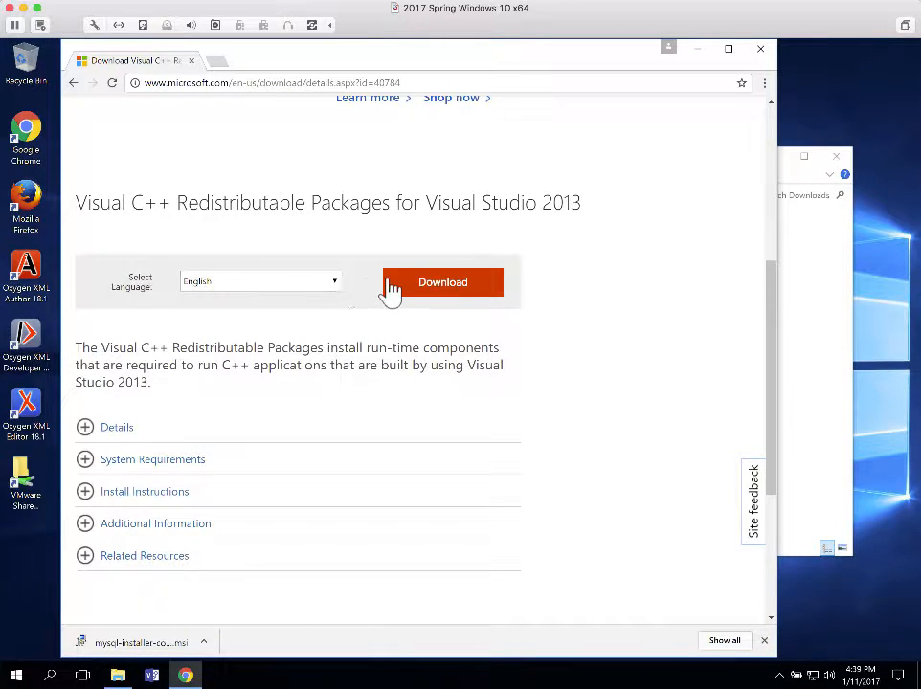
click(443, 283)
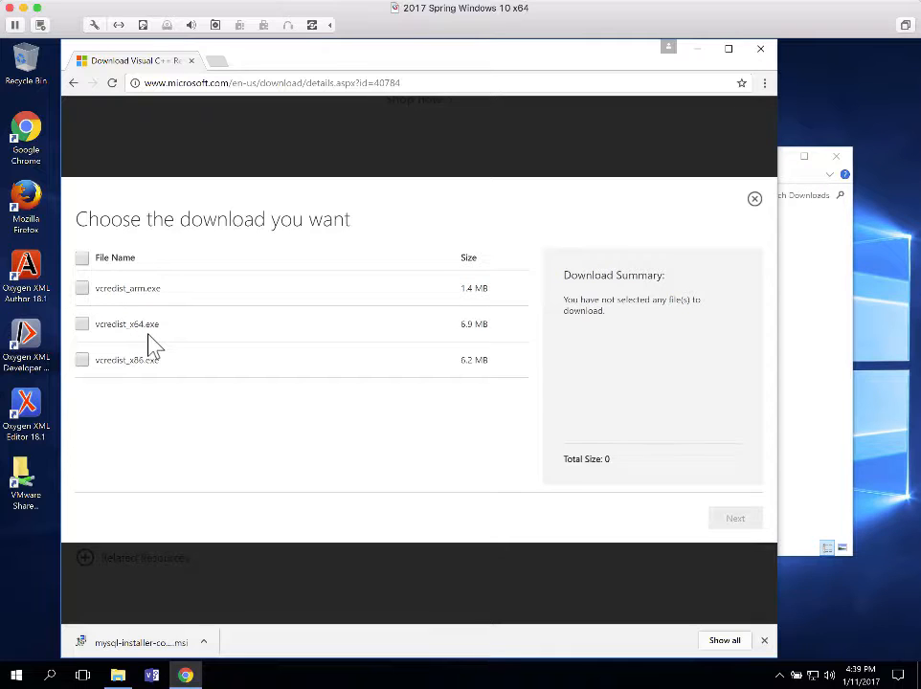
click(81, 325)
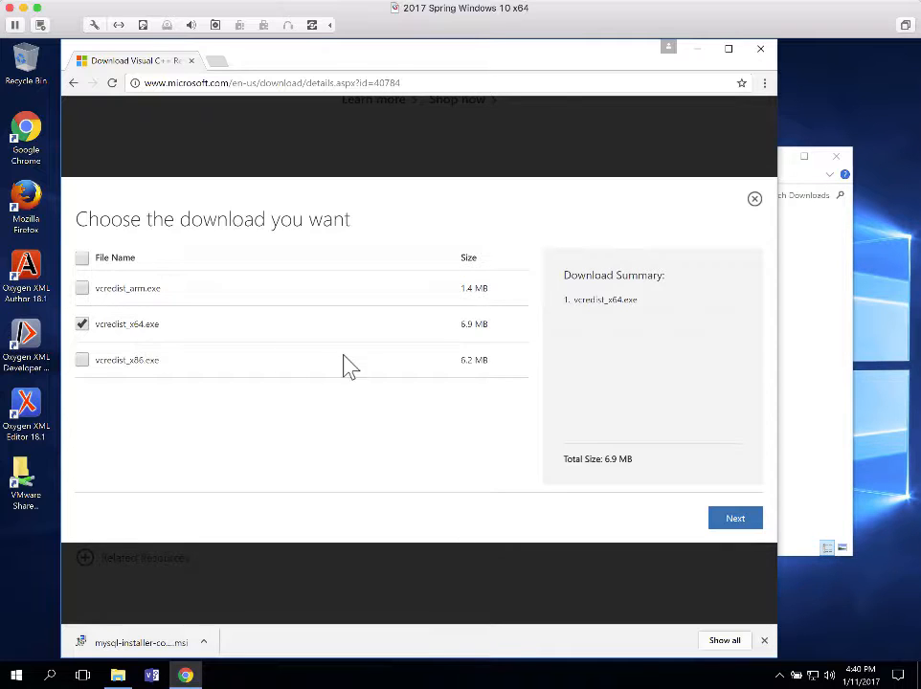
click(732, 522)
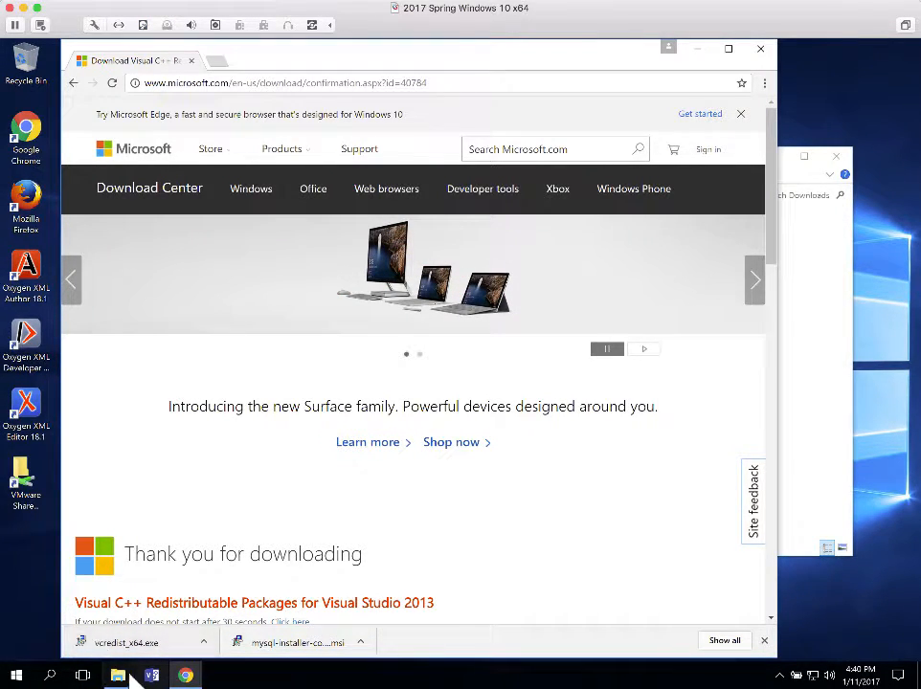
mouse_move(117, 679)
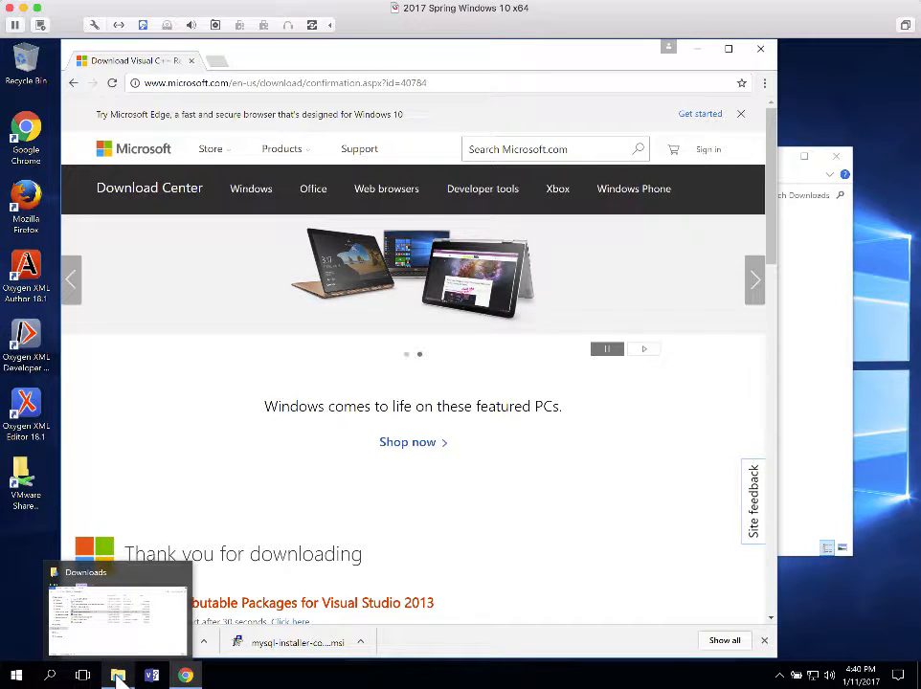
Run vcredist_x64 from Downloads, accept the license, install with admin approval, then return to Chrome
click(118, 679)
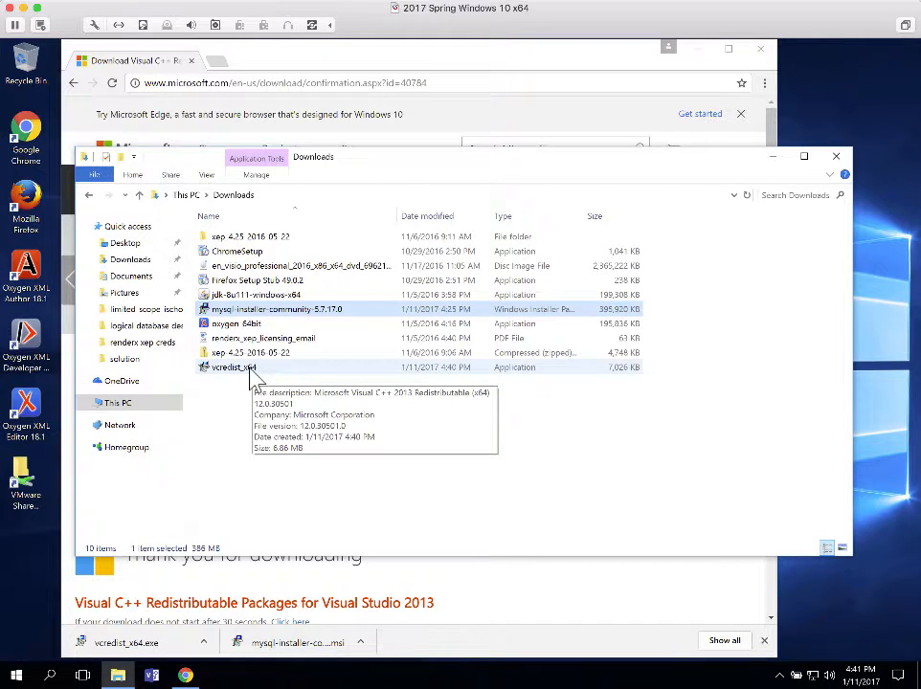
double_click(252, 373)
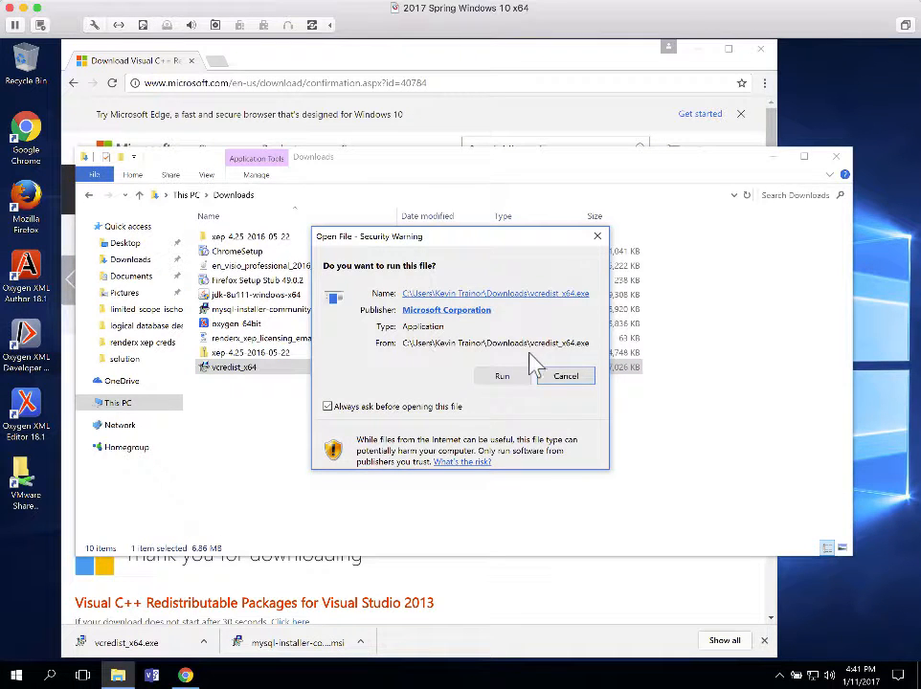
click(492, 377)
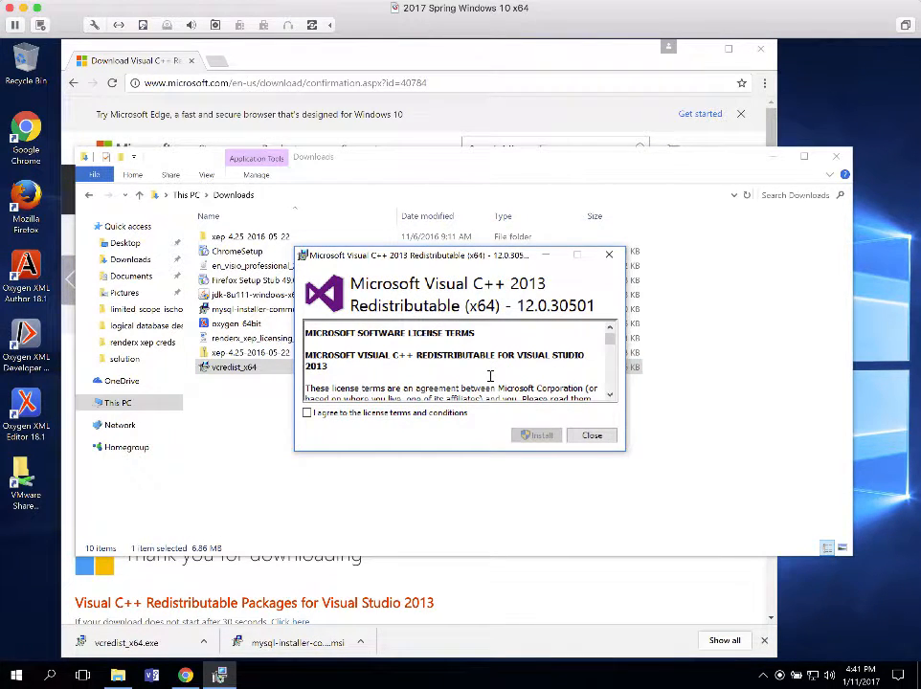
click(308, 416)
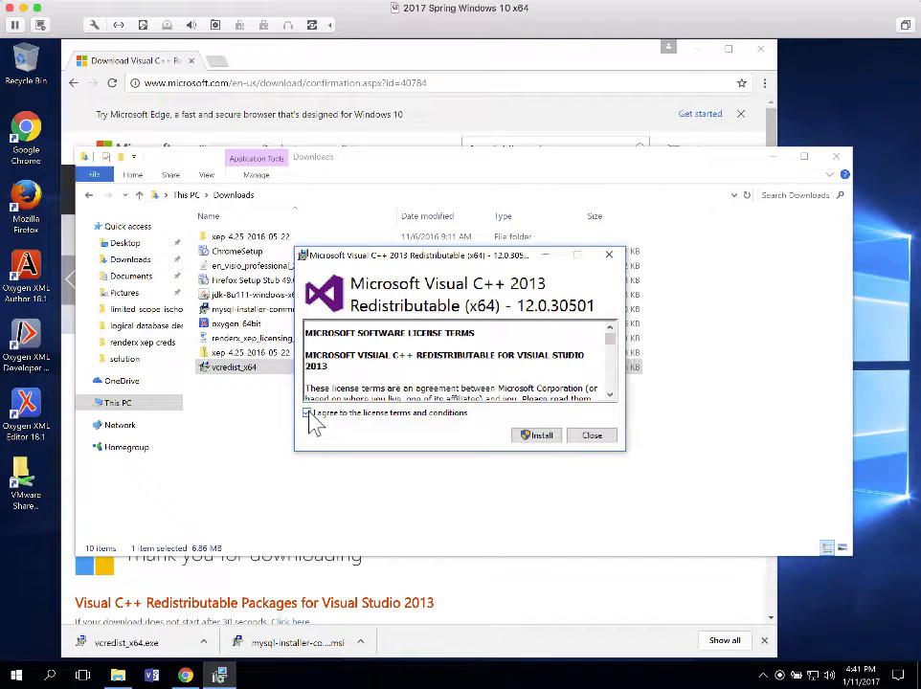
click(542, 436)
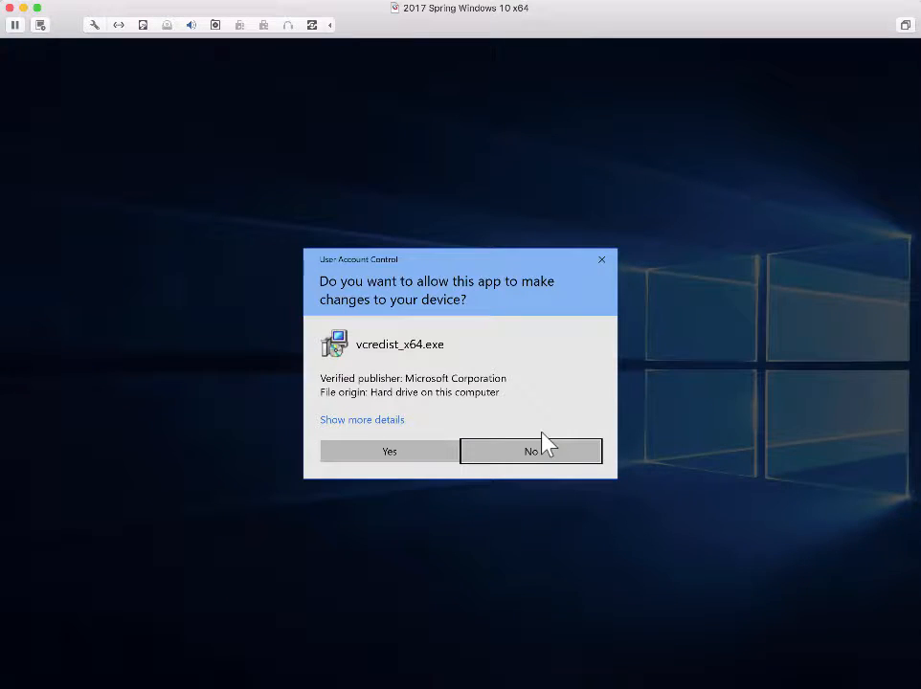
click(386, 451)
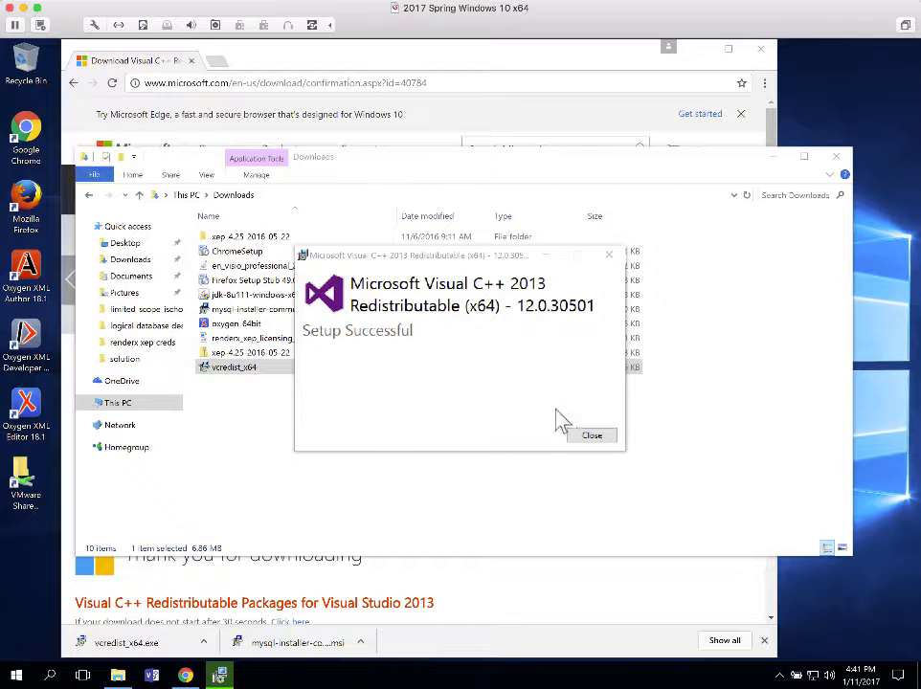
click(598, 436)
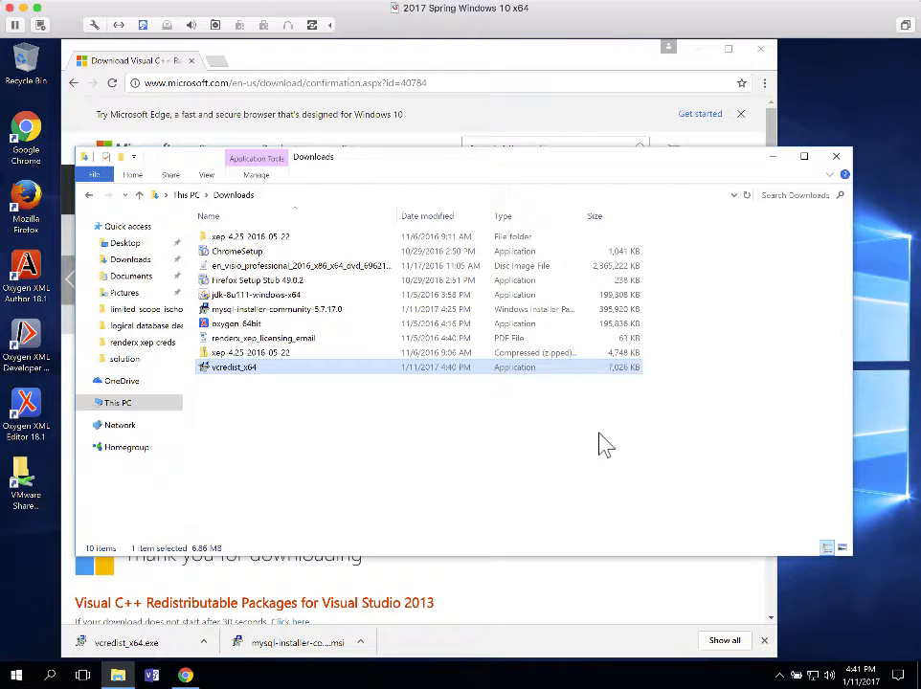
click(614, 587)
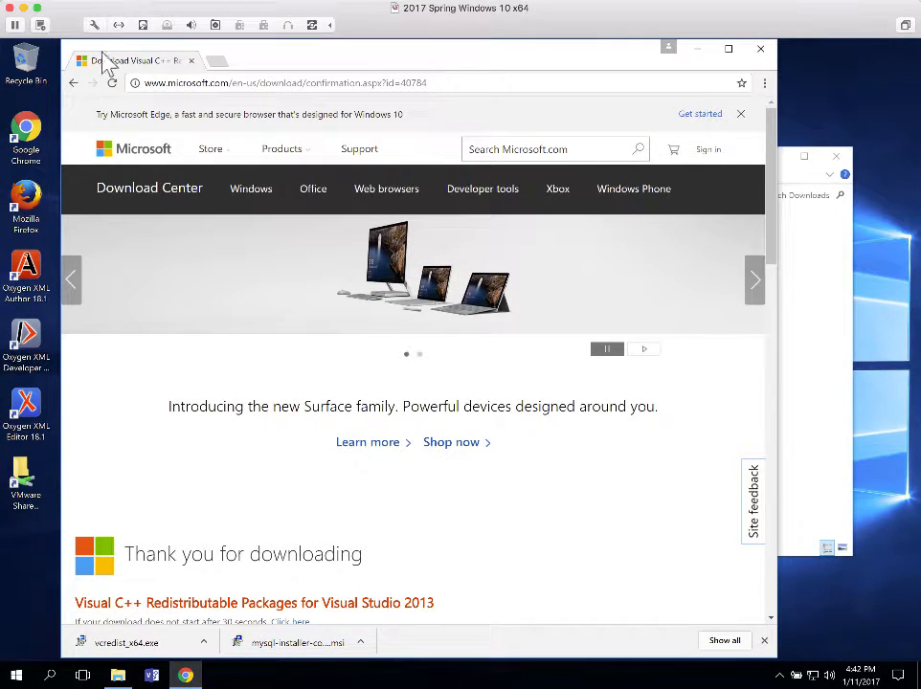
Go back twice to the Workbench download page and view the 6.3.8 Windows 32/64-bit MSI installers
click(73, 83)
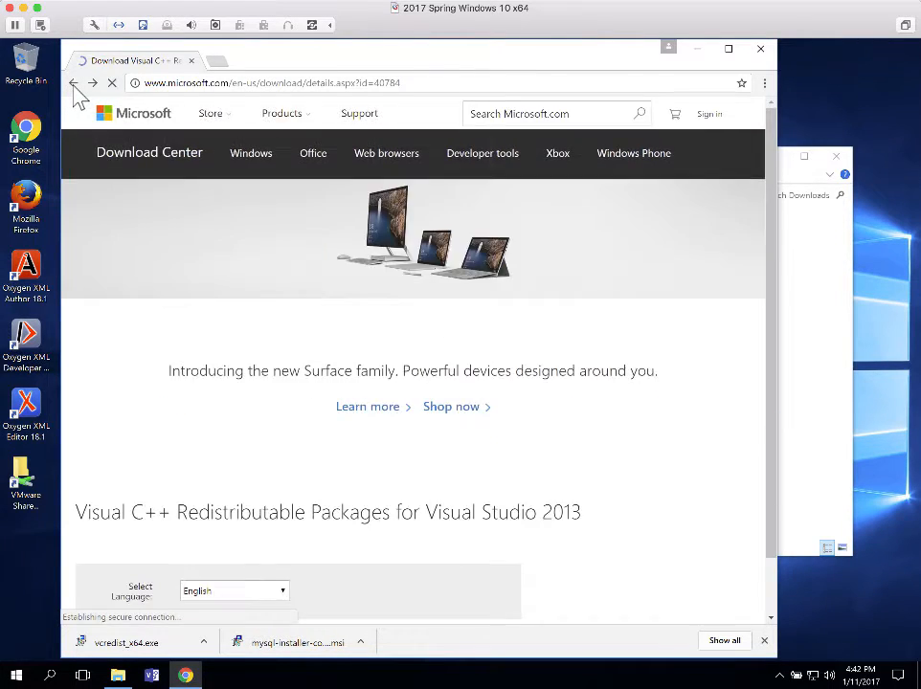
click(74, 83)
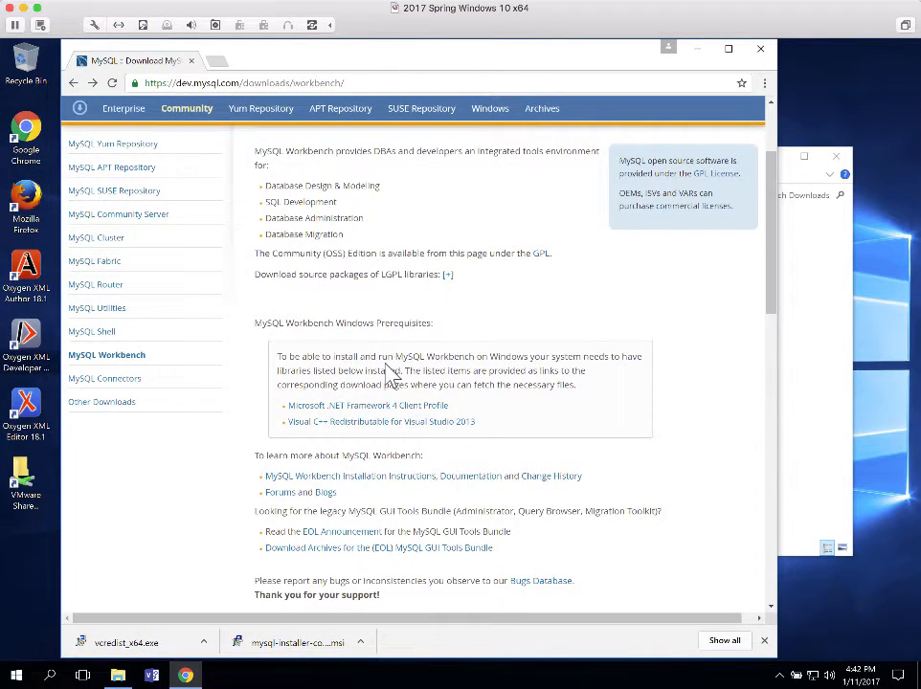
scroll(383, 366, up, 3)
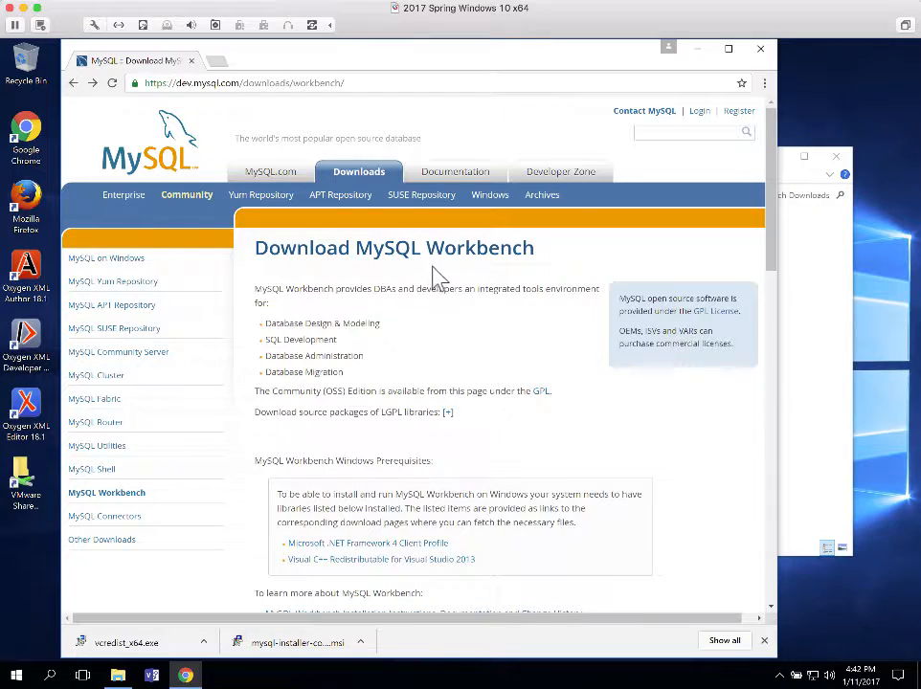
scroll(520, 335, down, 2)
scroll(520, 335, down, 1)
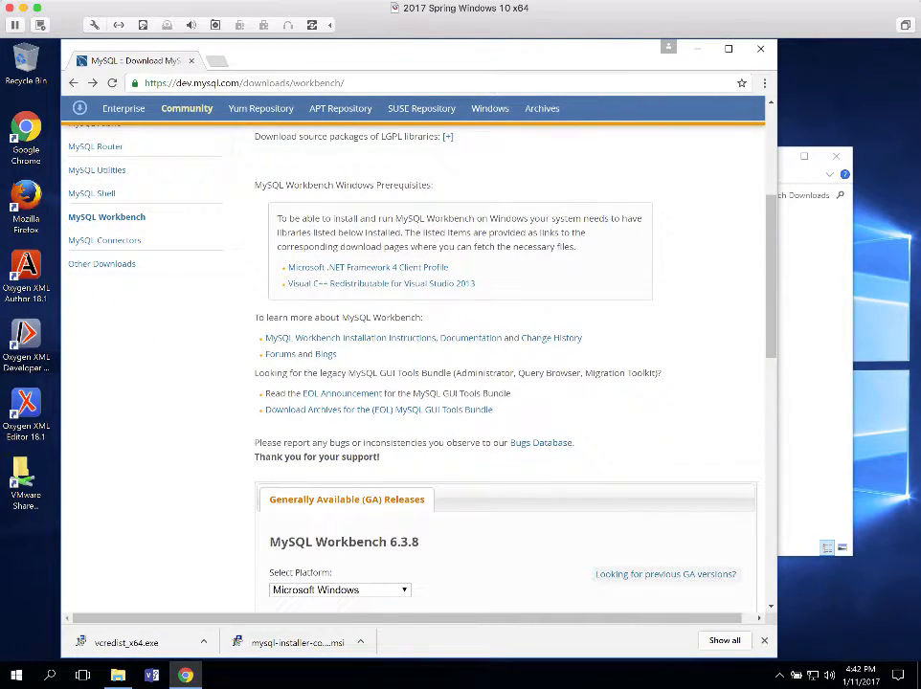
scroll(461, 411, down, 4)
scroll(459, 412, down, 1)
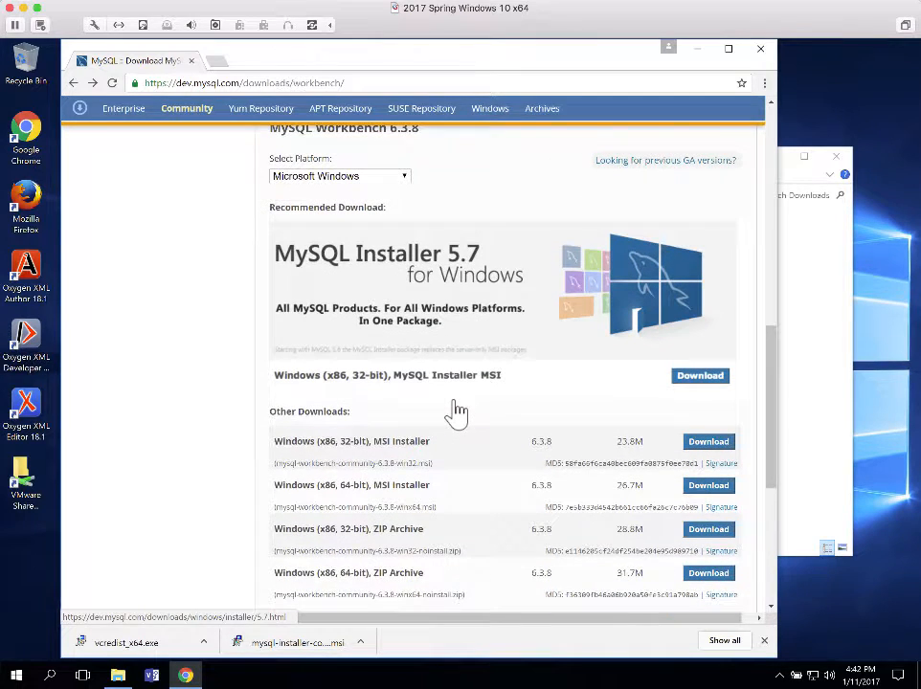
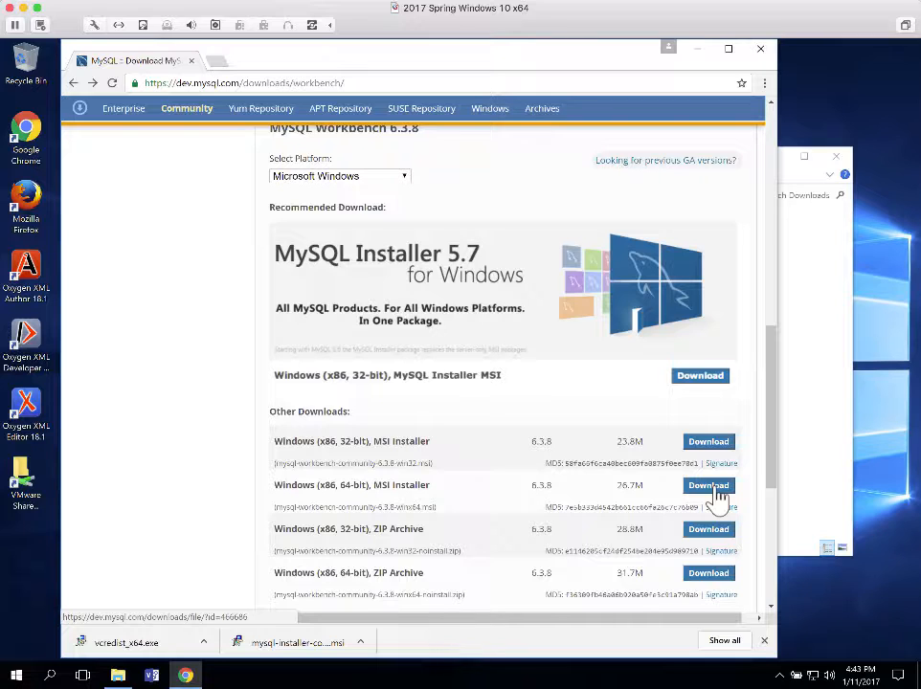
Download the Windows (x86, 64-bit) Workbench 6.3.8 MSI installer without logging in
click(708, 486)
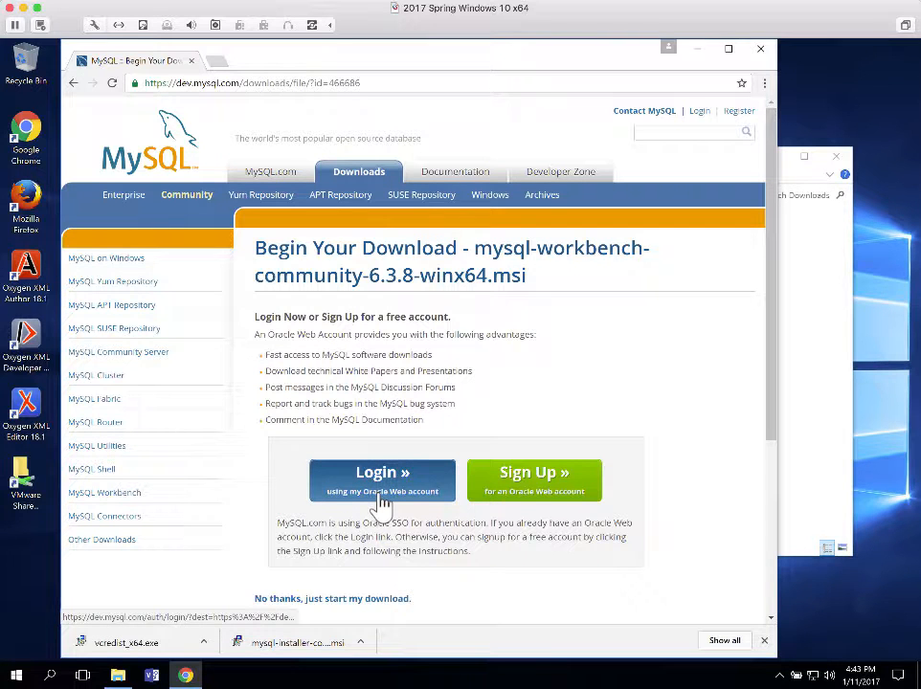
click(372, 601)
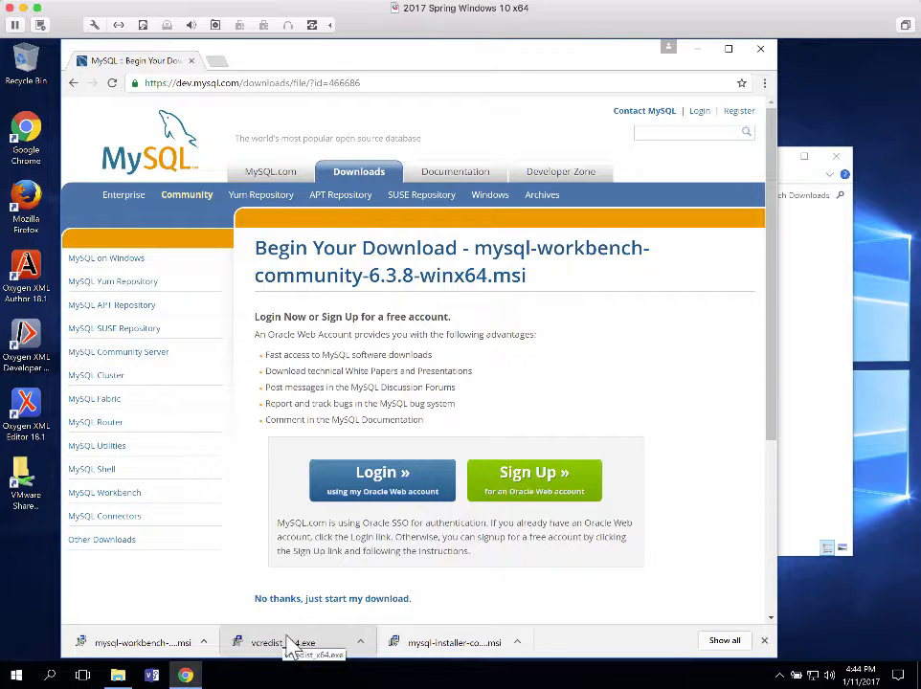
Run mysql-workbench-community-6.3.8-winx64.msi from Downloads, allowing it past the security warning
click(118, 675)
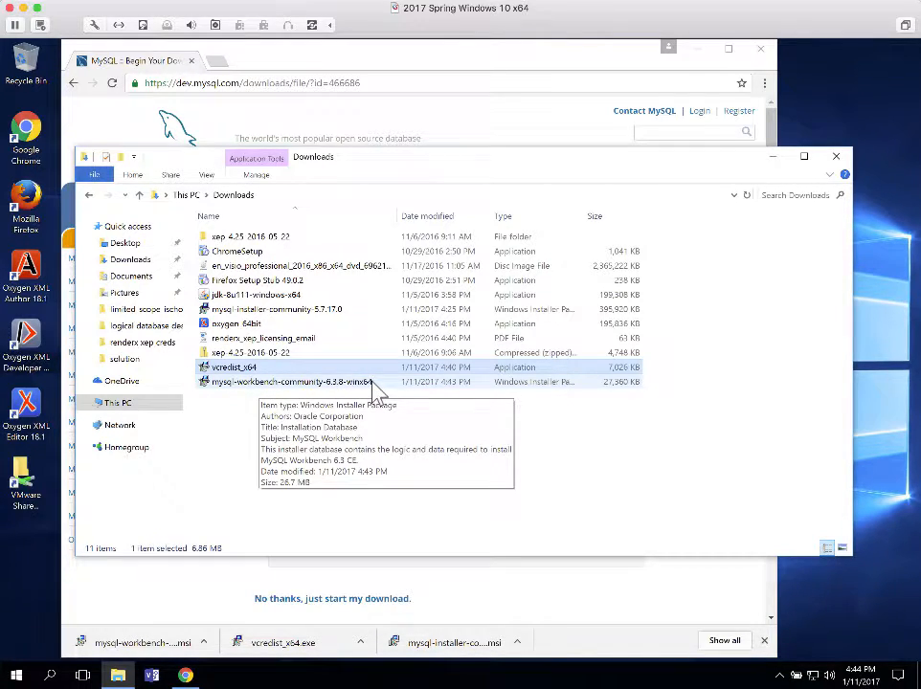
double_click(268, 382)
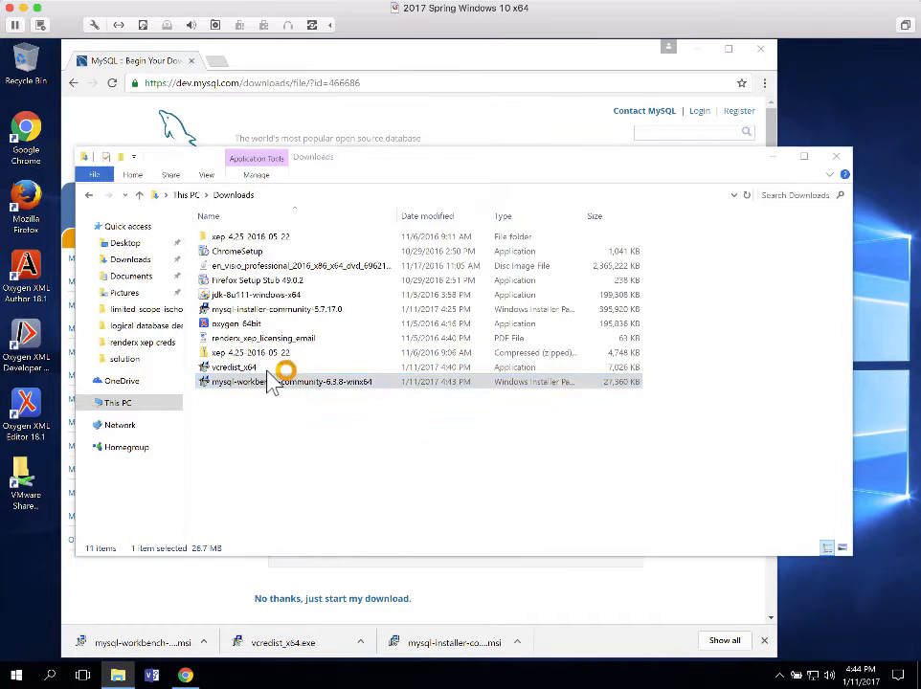
click(501, 376)
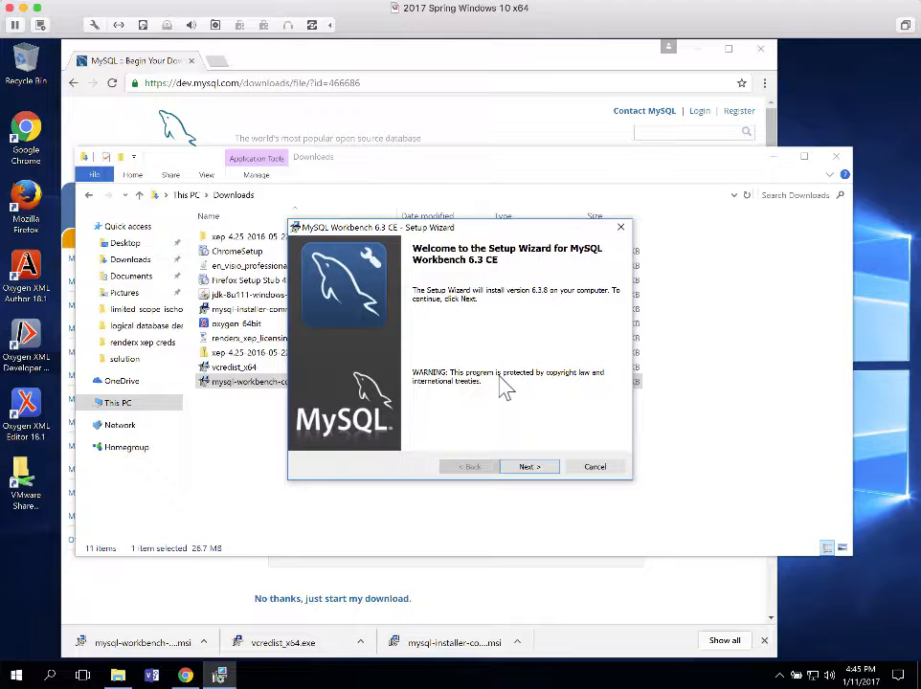
Keep the default C:\Program Files\MySQL\MySQL Workbench 6.3 CE\ folder and Complete setup, then install
click(529, 467)
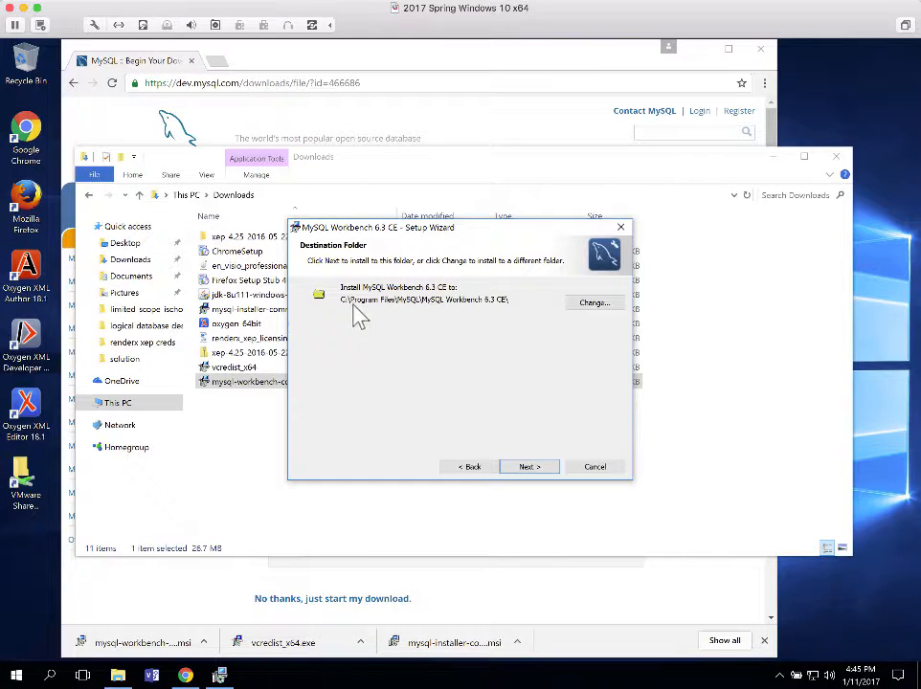
click(529, 467)
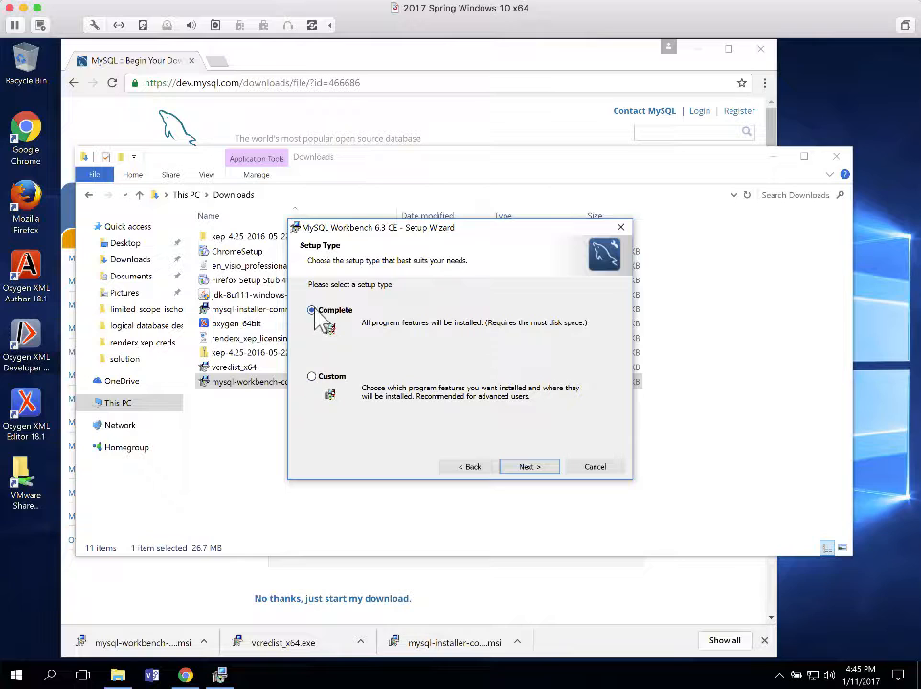
click(526, 467)
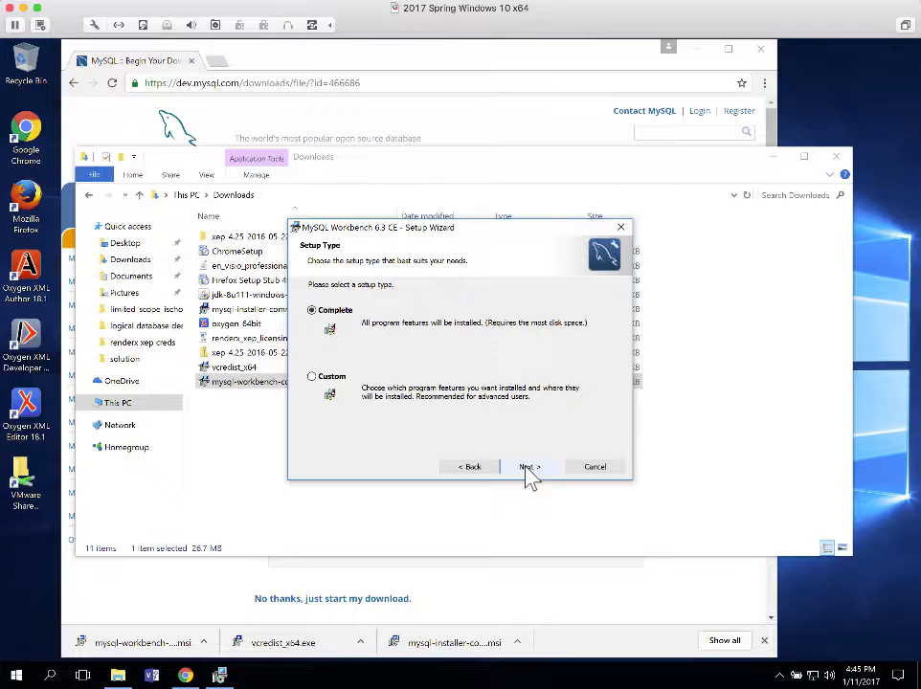
click(527, 469)
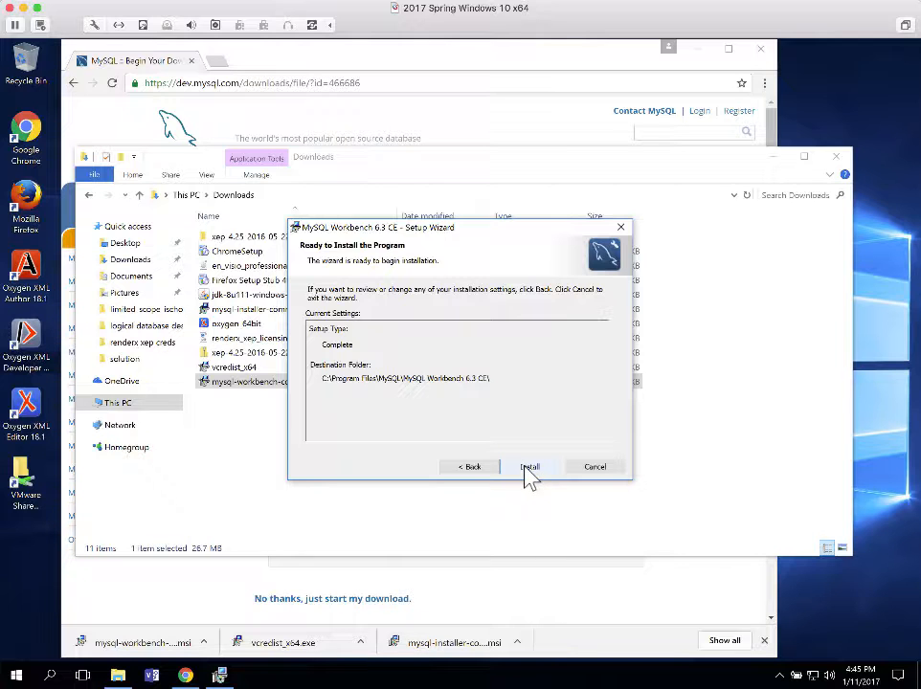
click(526, 468)
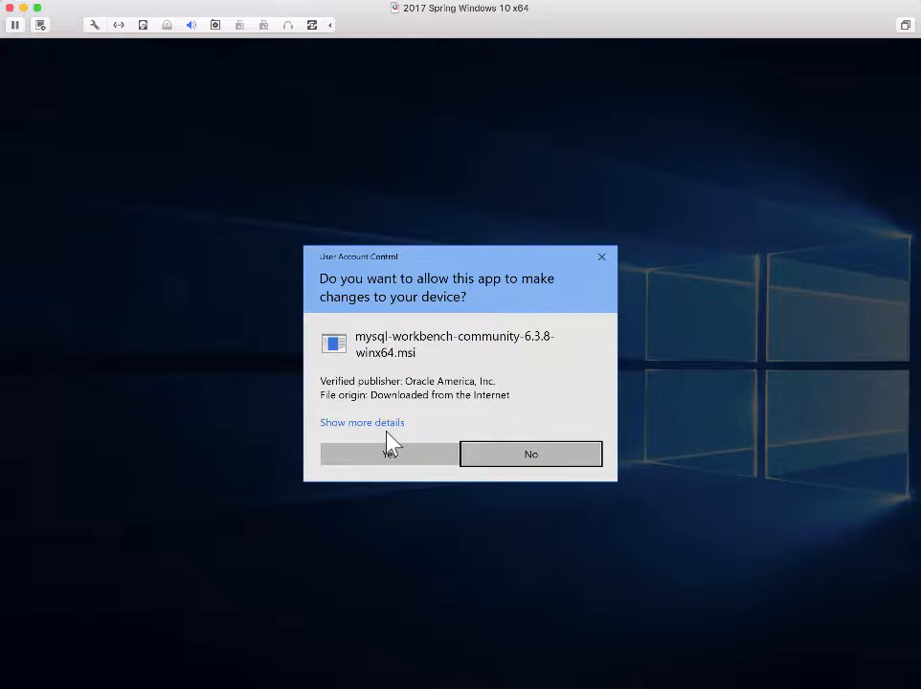
Approve the admin prompt, let installation finish, and finish with Workbench launching
click(391, 455)
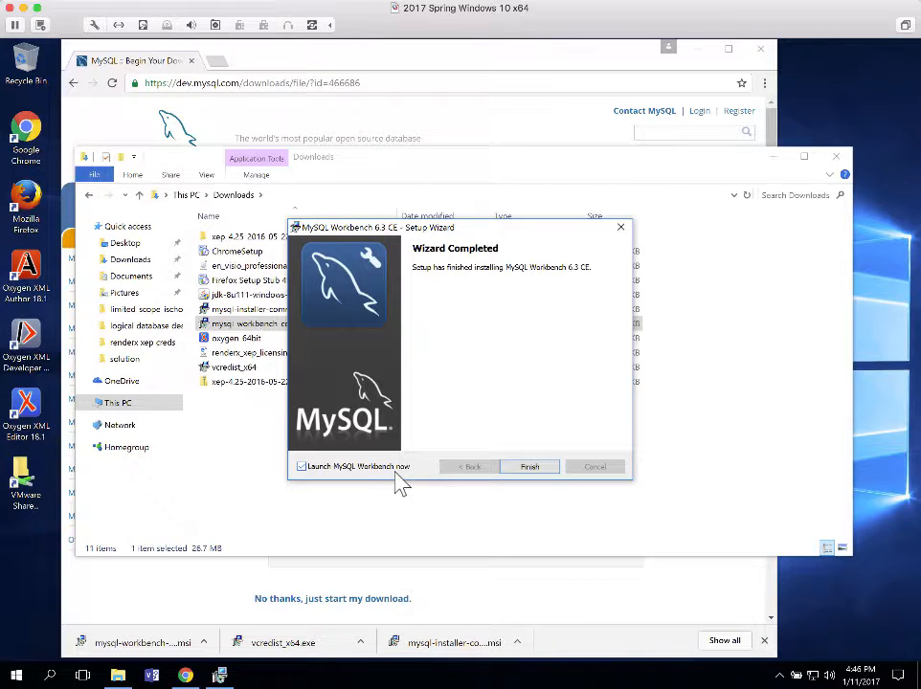
click(537, 468)
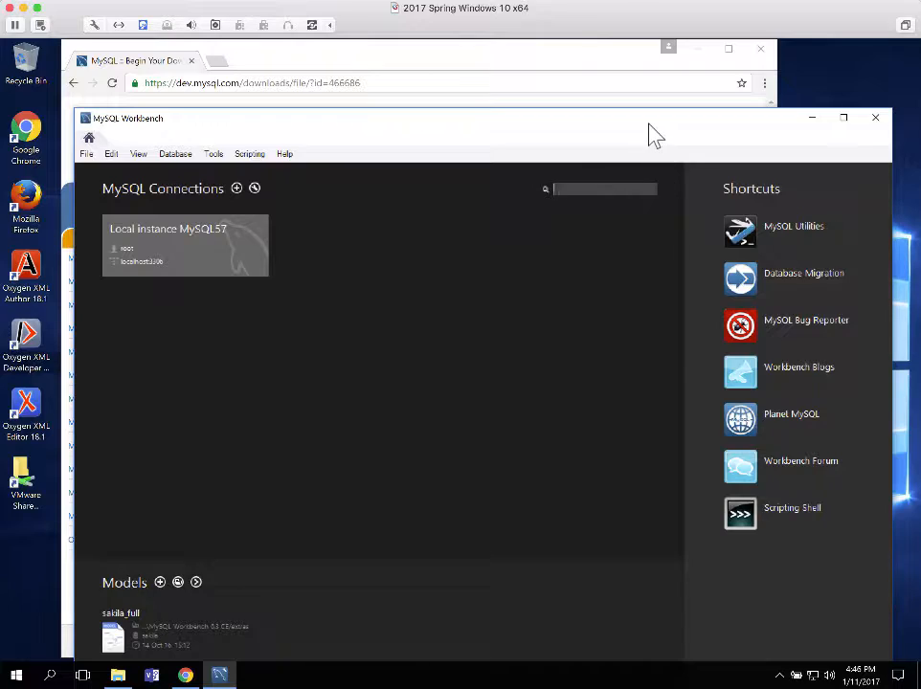
Drag the Workbench home window up and to the left
drag(650, 129, 647, 61)
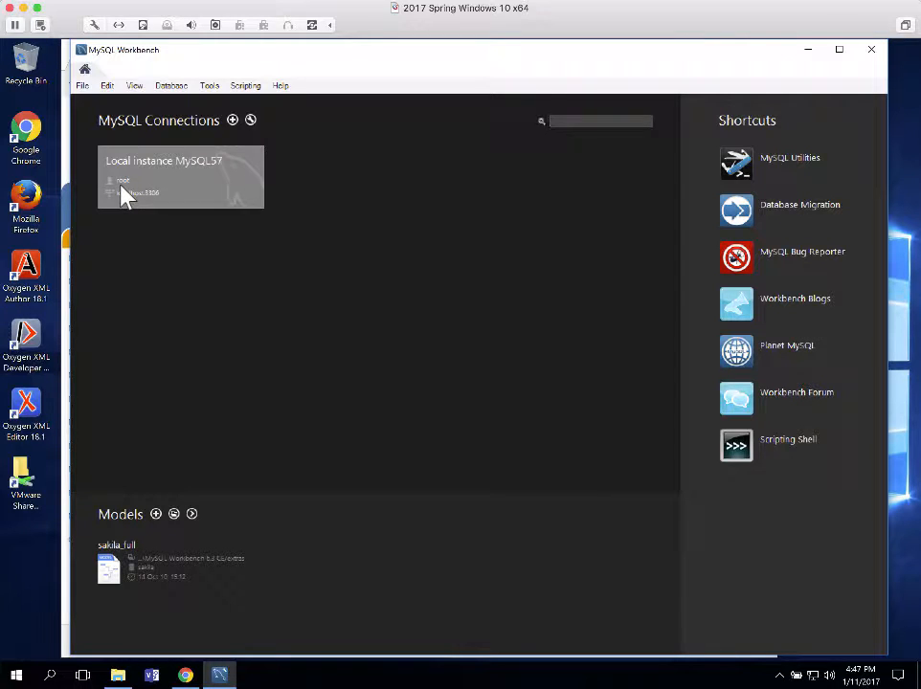
Open Local instance MySQL57, enter the root password and save it in the vault
click(187, 189)
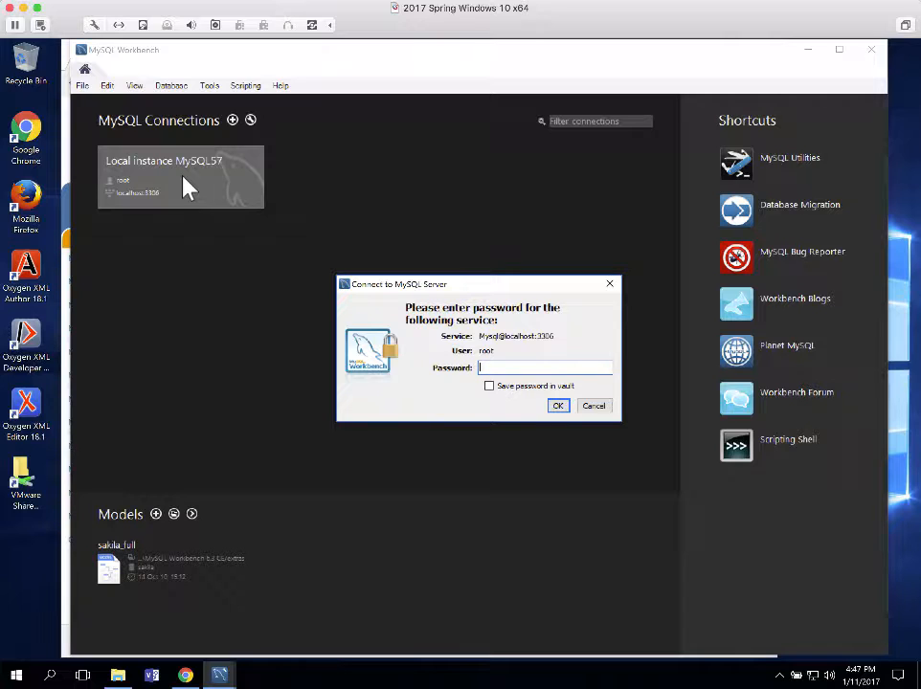
text(*******)
click(489, 386)
click(558, 406)
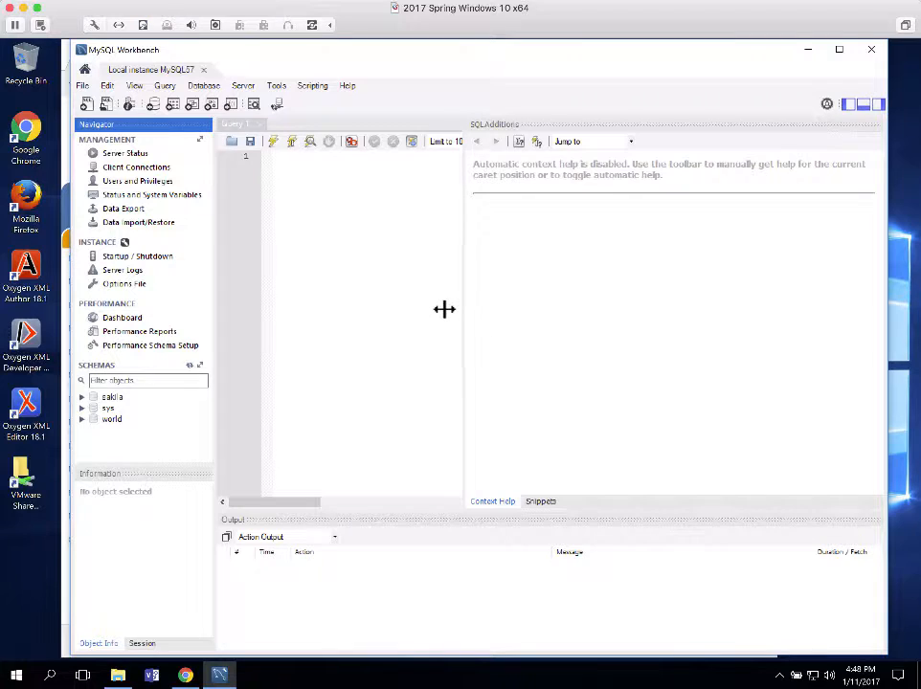
Drag the editor/SQLAdditions splitter right to widen the Query 1 editor
drag(444, 309, 782, 360)
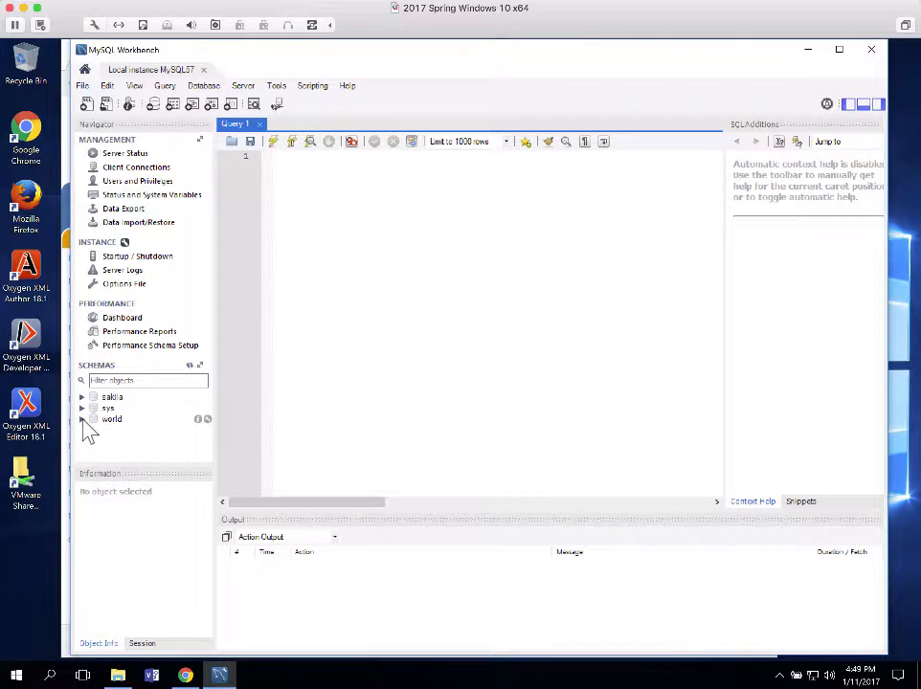
Expand the world schema to view its tables, then collapse it
click(83, 420)
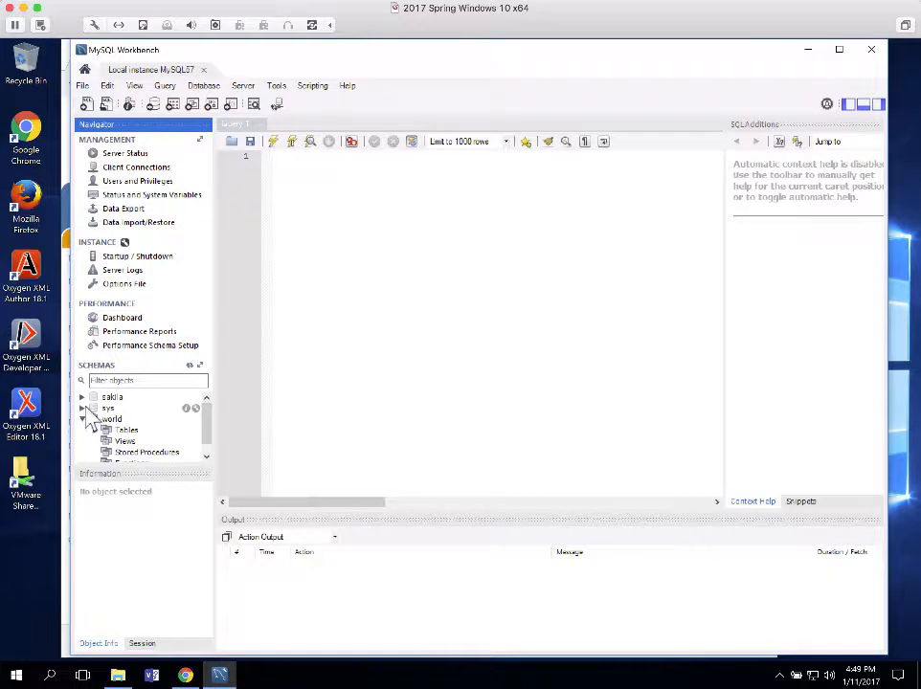
click(82, 410)
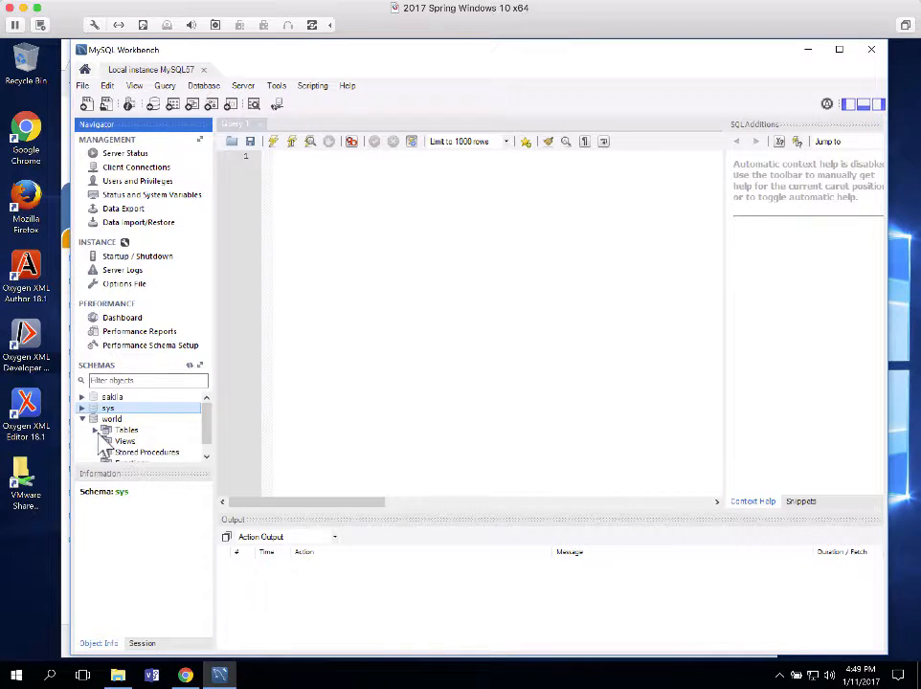
click(96, 430)
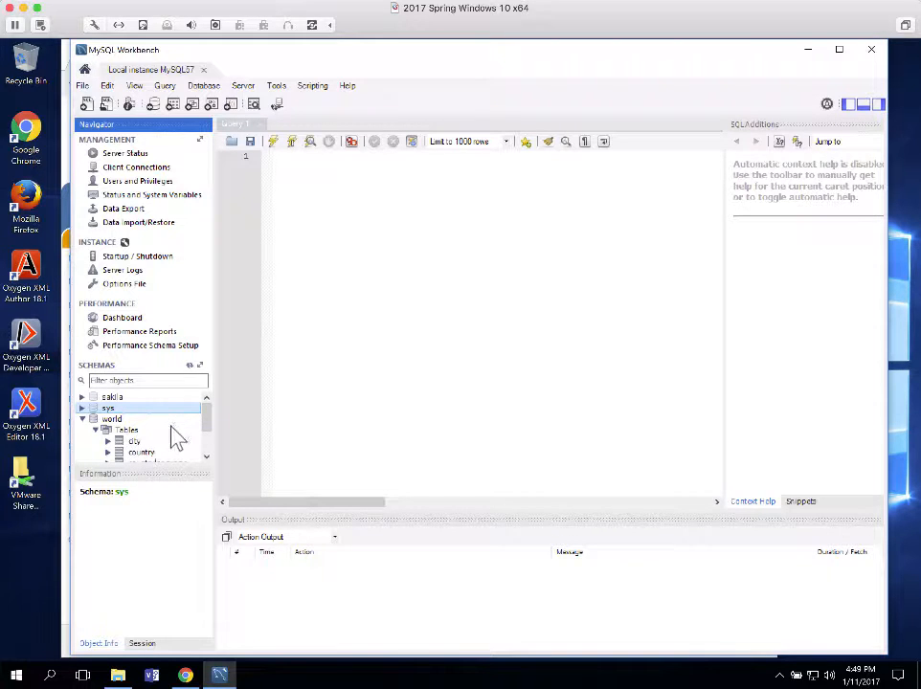
click(83, 420)
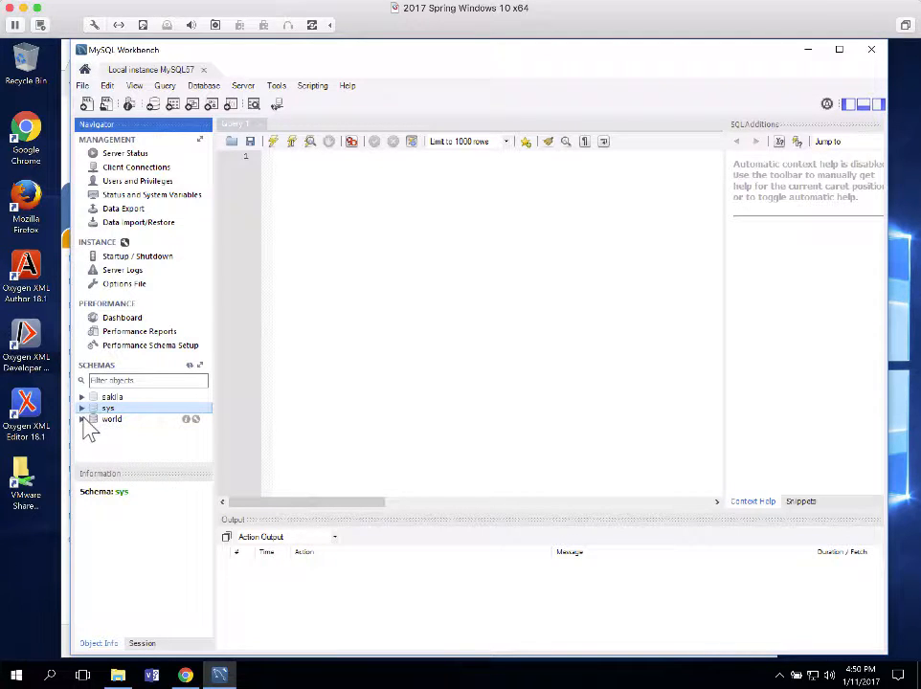
Browse the sys schema's sys_config columns, collapse sys, and exit MySQL Workbench
click(82, 409)
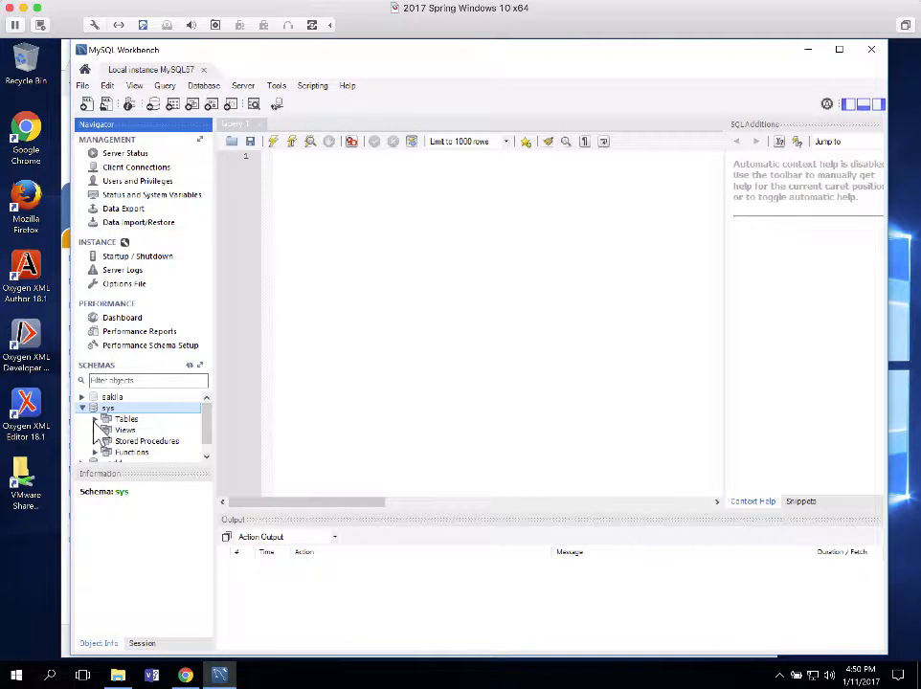
click(97, 420)
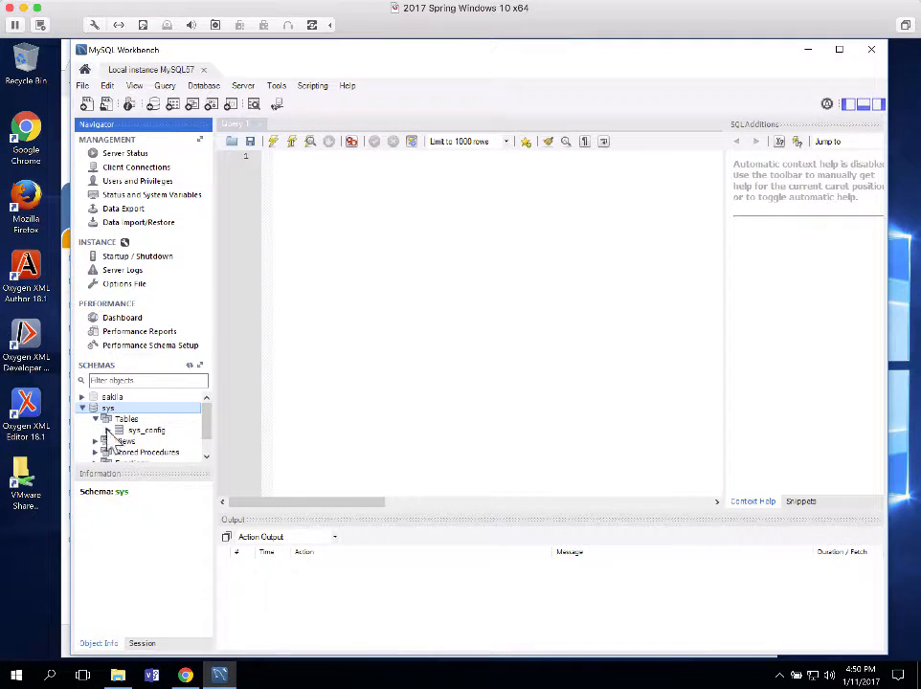
click(107, 431)
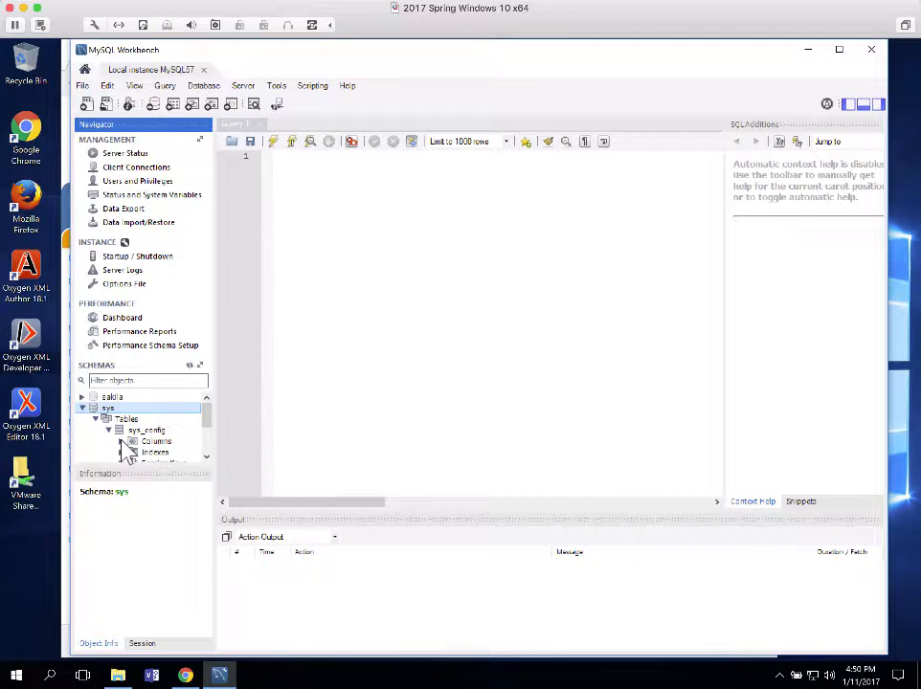
double_click(154, 444)
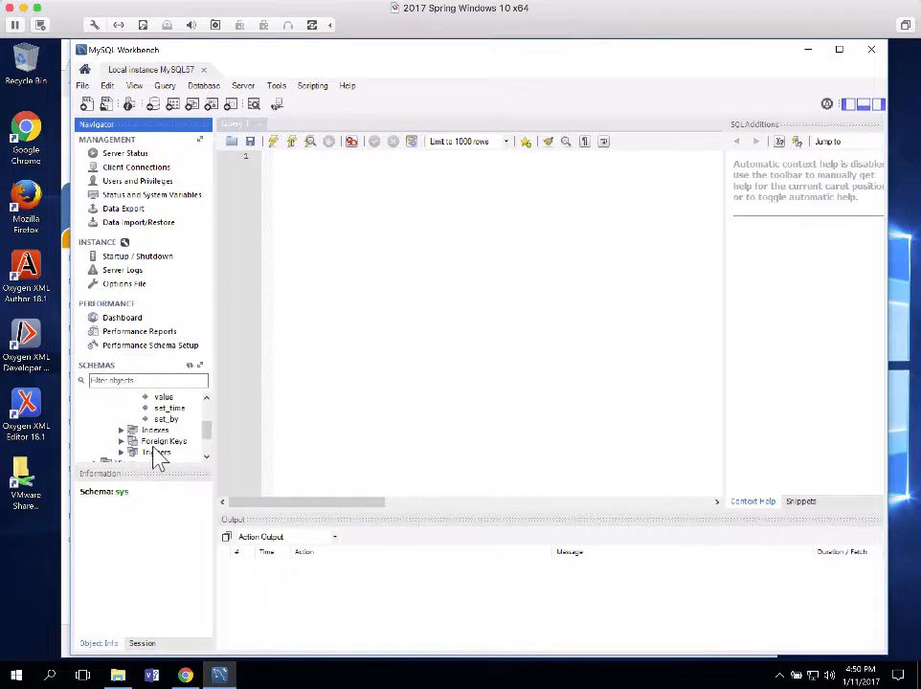
scroll(161, 459, up, 2)
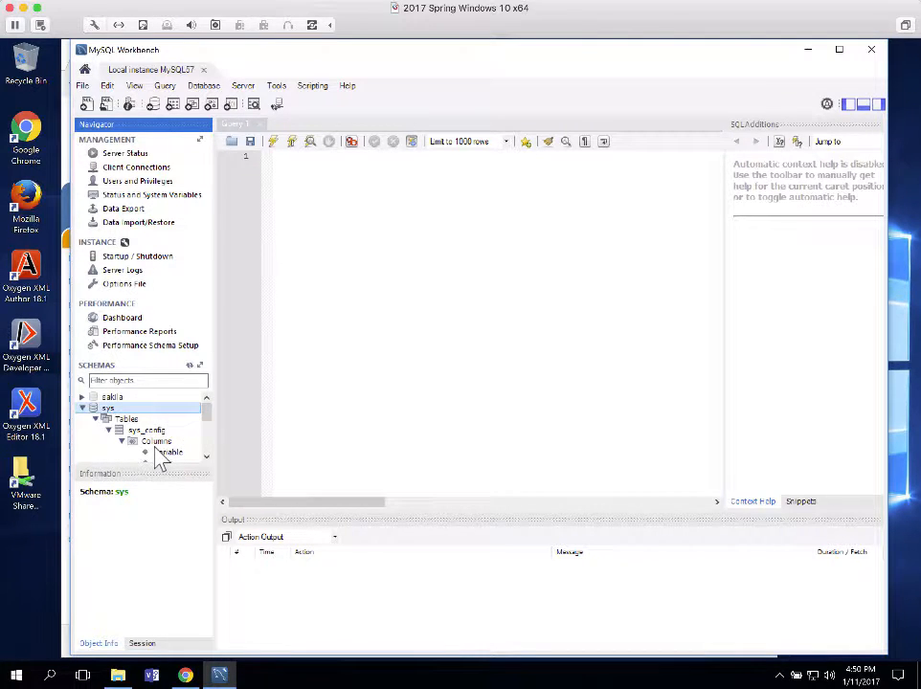
click(83, 410)
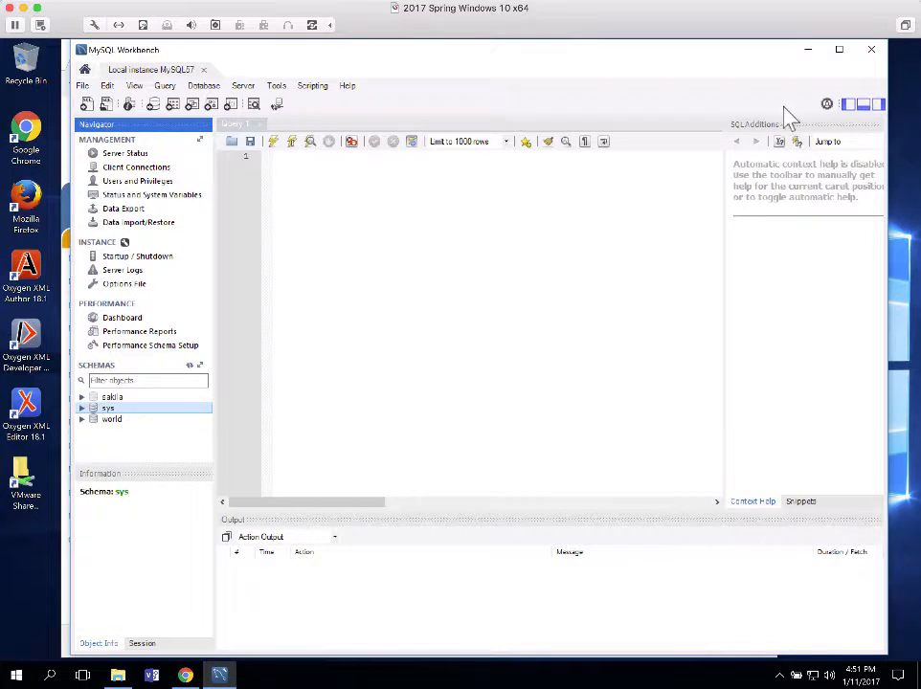
click(870, 52)
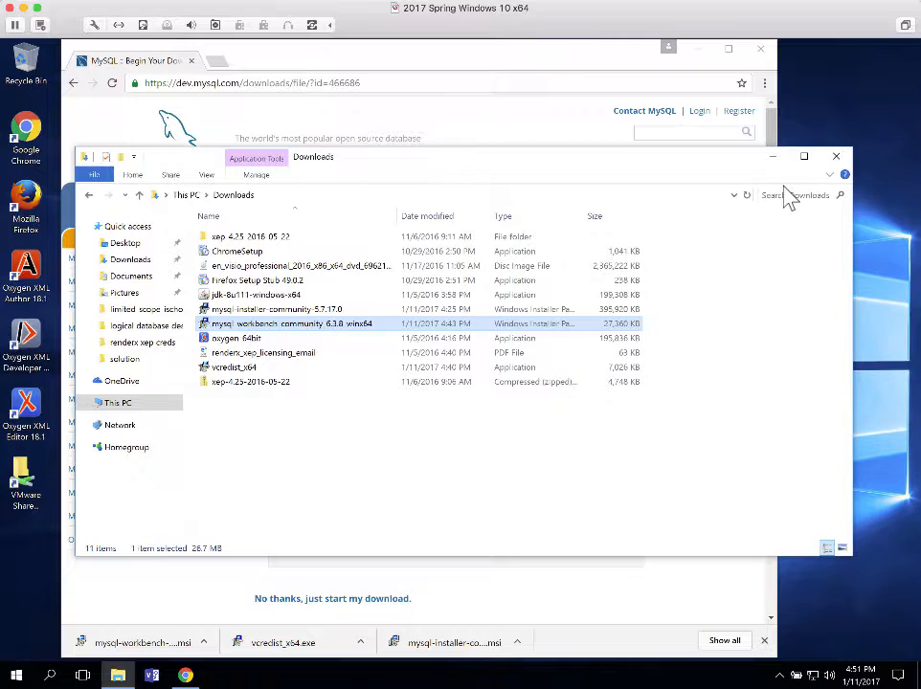
Close the Downloads File Explorer window to reveal Chrome's MySQL download page
click(836, 159)
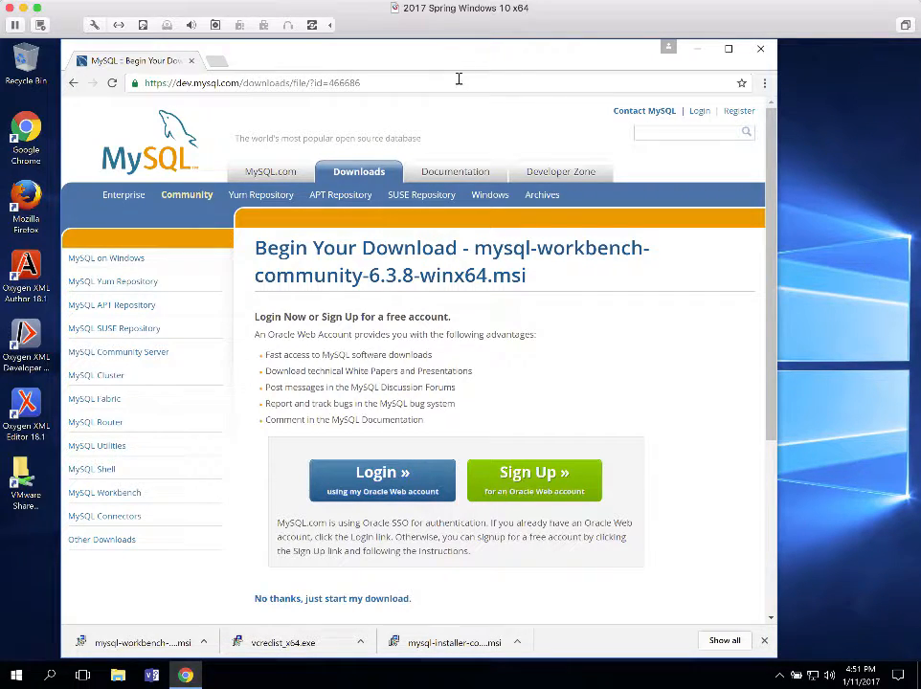
Go to murach.com and bring up the Shop Books category list
click(377, 83)
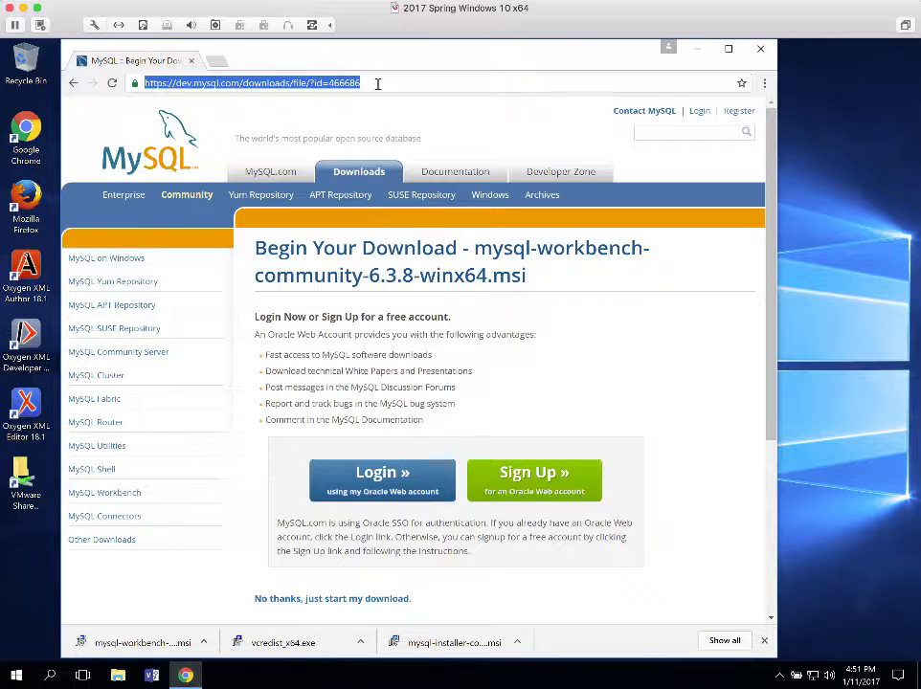
text(mu)
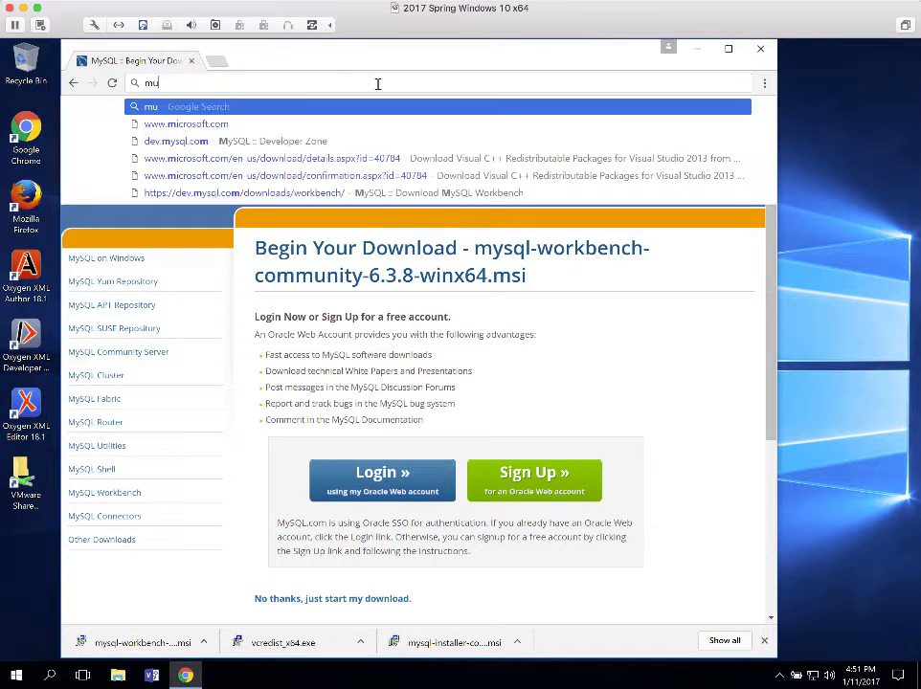
text(rach.com)
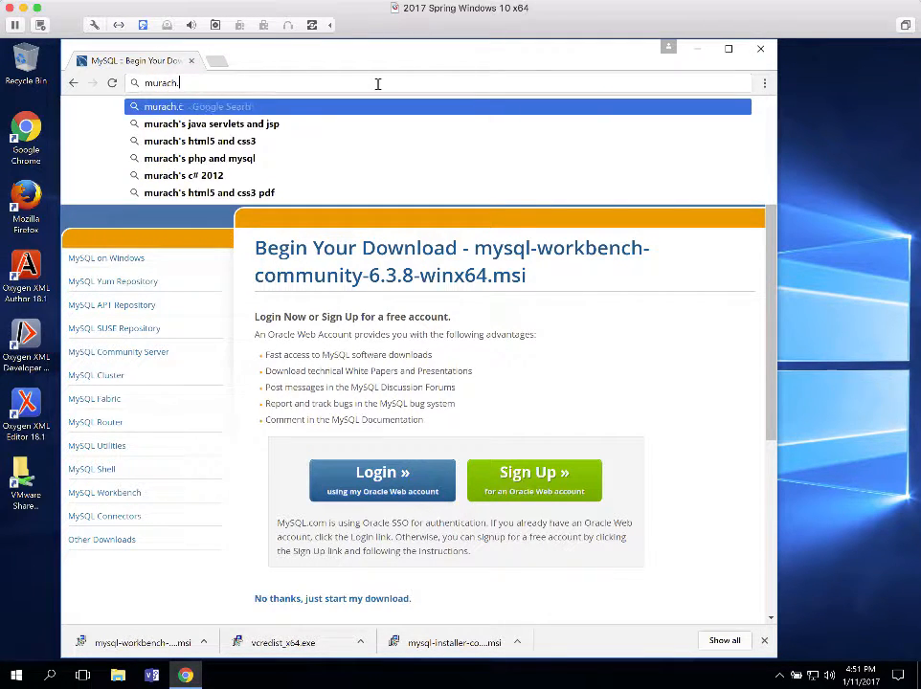
key(Return)
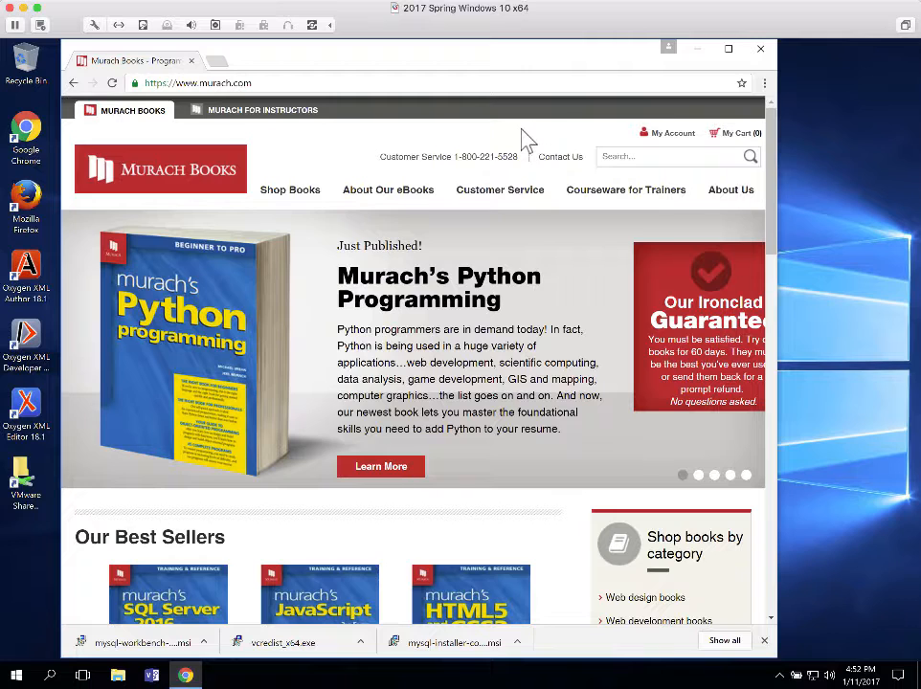
mouse_move(300, 200)
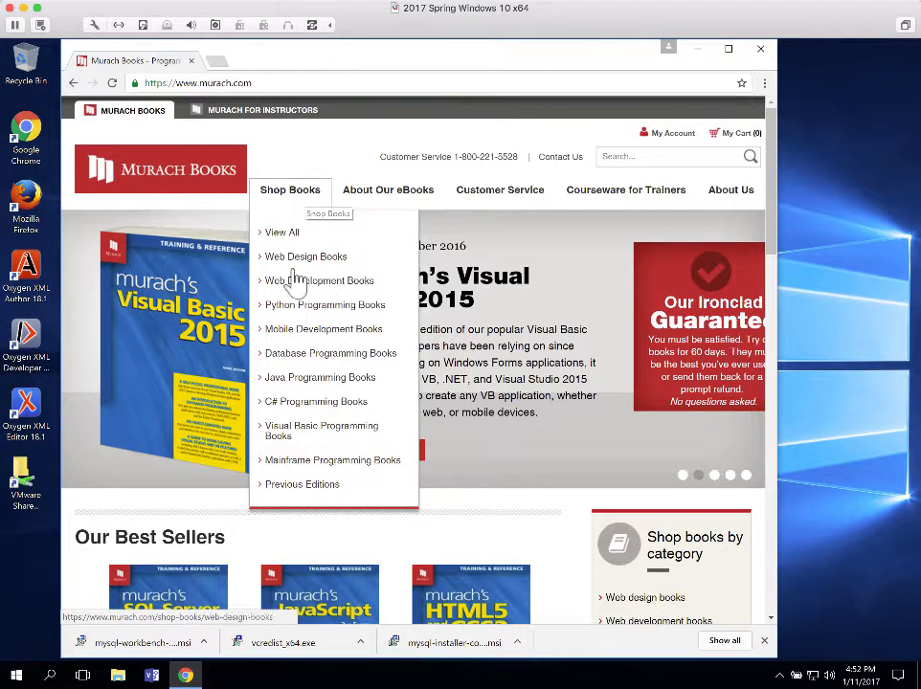
Go to Database Programming Books and view the Murach's MySQL (2nd Edition) product page details
click(310, 354)
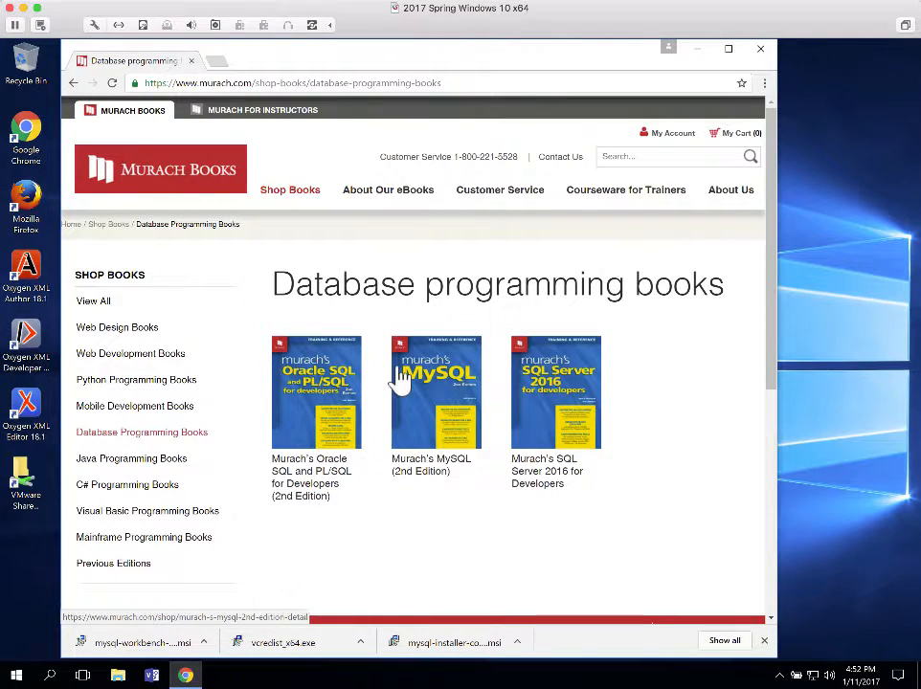
click(430, 410)
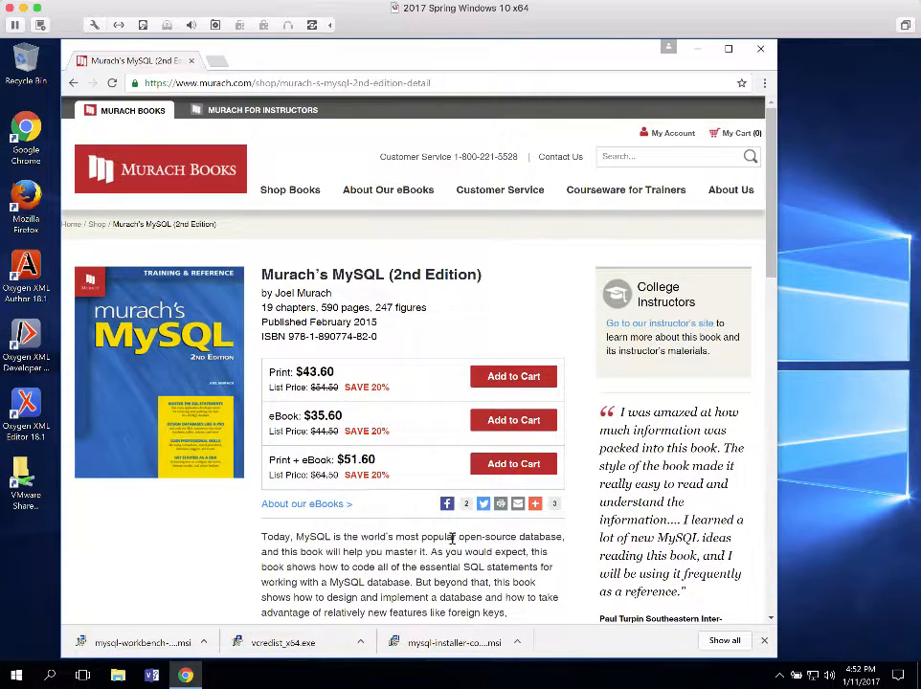
scroll(459, 543, down, 1)
scroll(459, 551, down, 2)
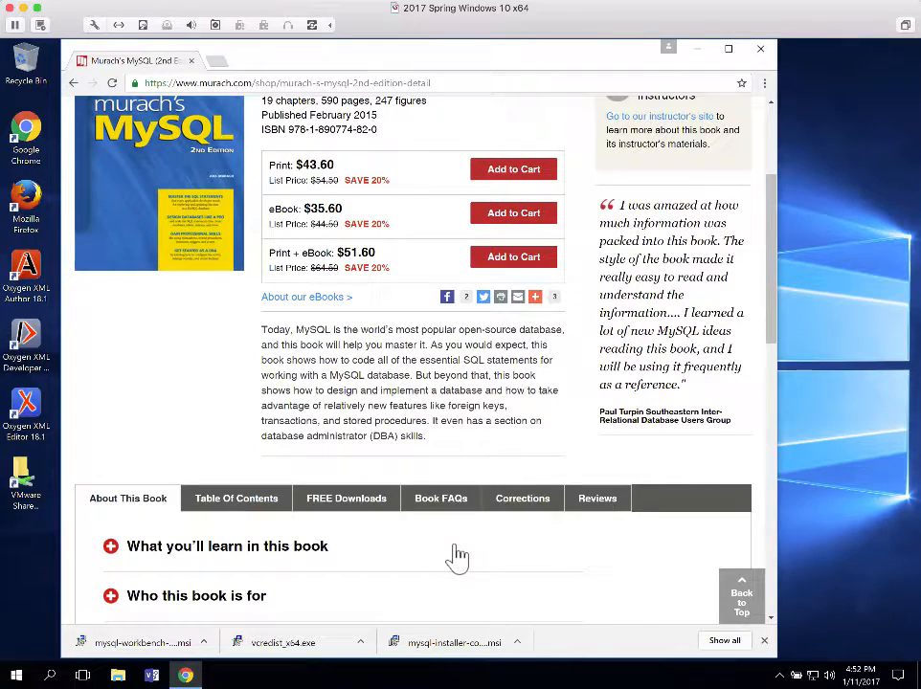
scroll(457, 556, down, 2)
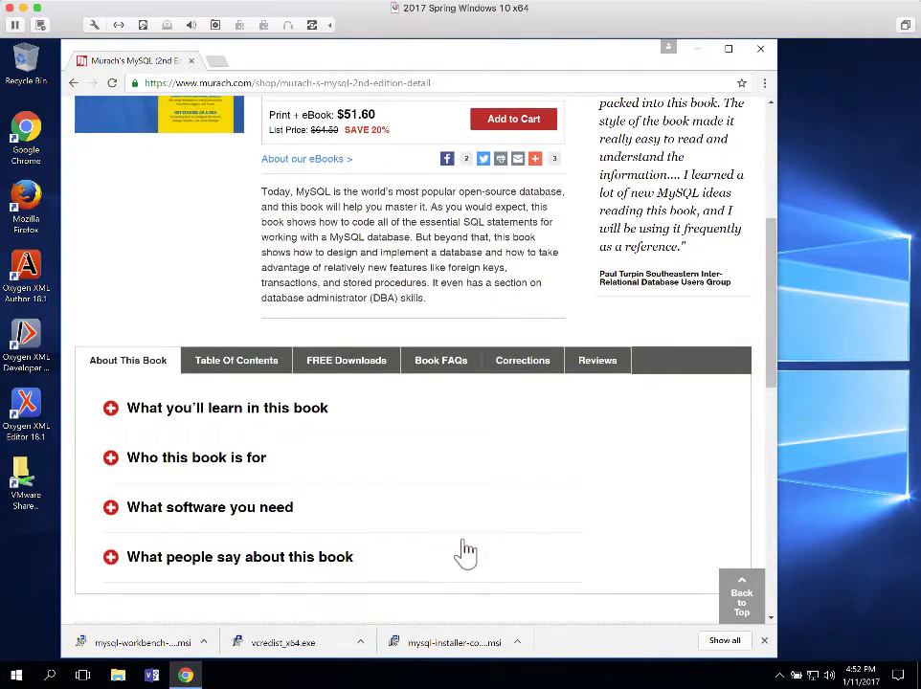
scroll(465, 551, down, 2)
scroll(476, 551, up, 1)
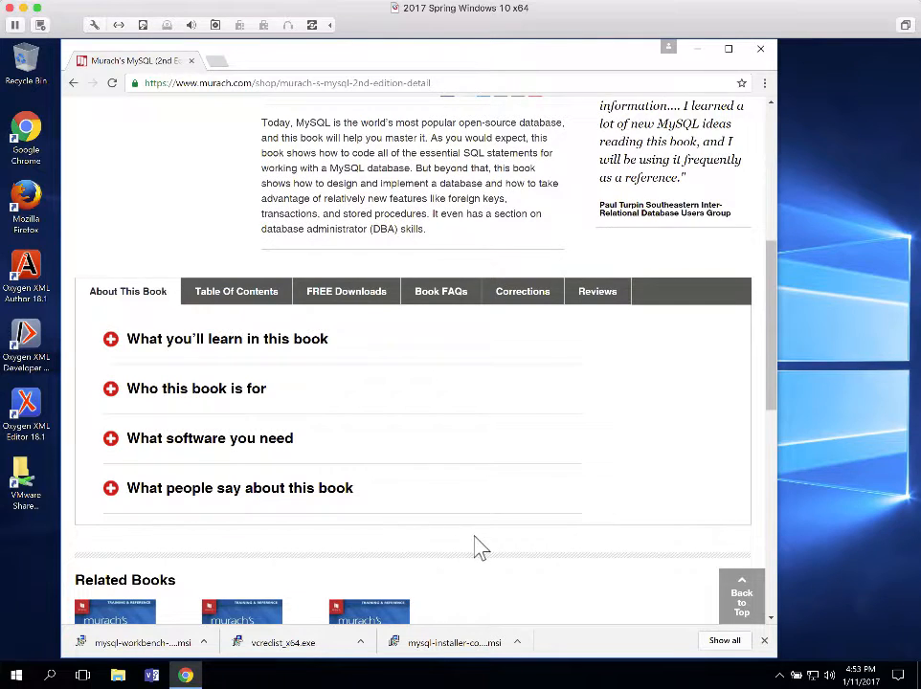
Request the Windows exe of the book examples and exercises from the FREE Downloads tab
click(327, 298)
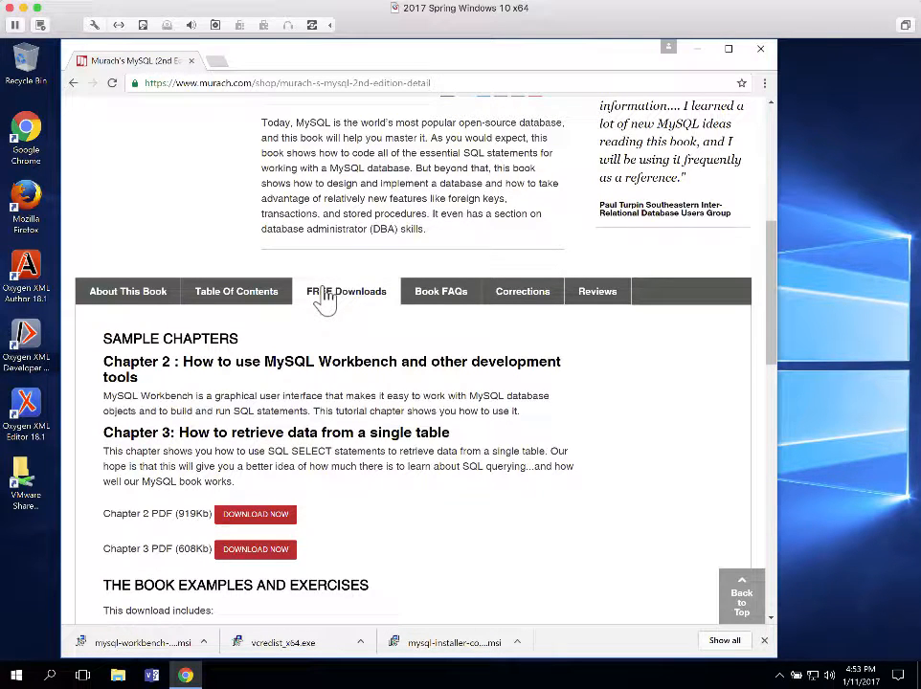
scroll(335, 290, down, 4)
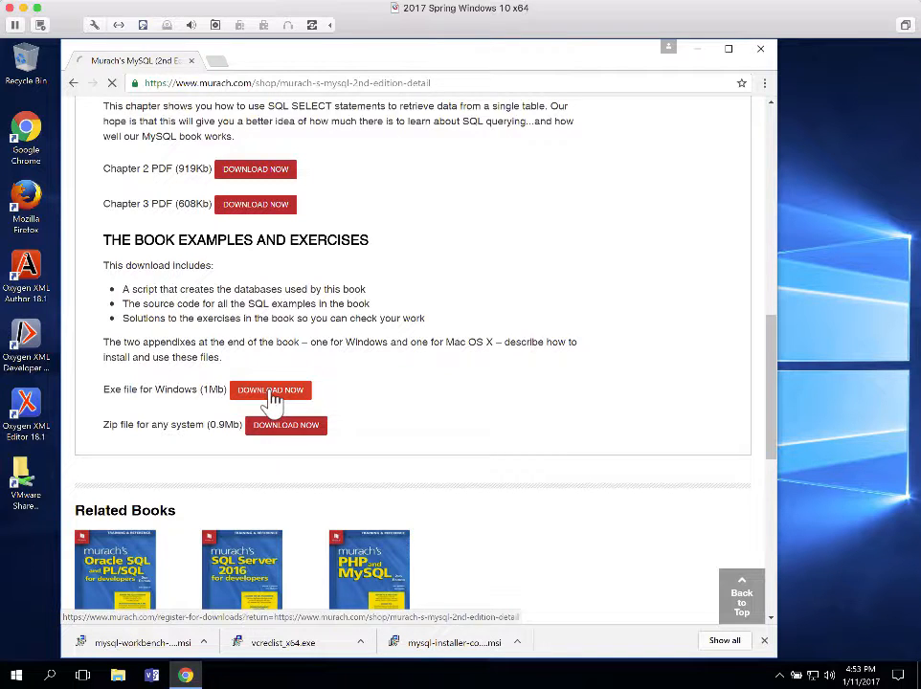
click(271, 399)
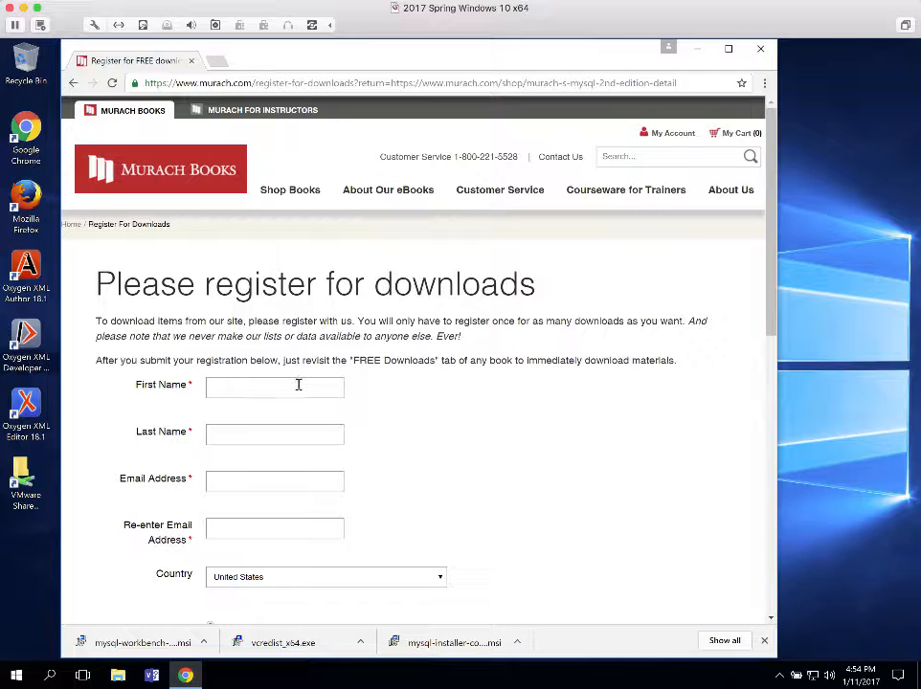
Enter the registrant's first name, last name, e-mail address and confirmation e-mail in the form
click(299, 385)
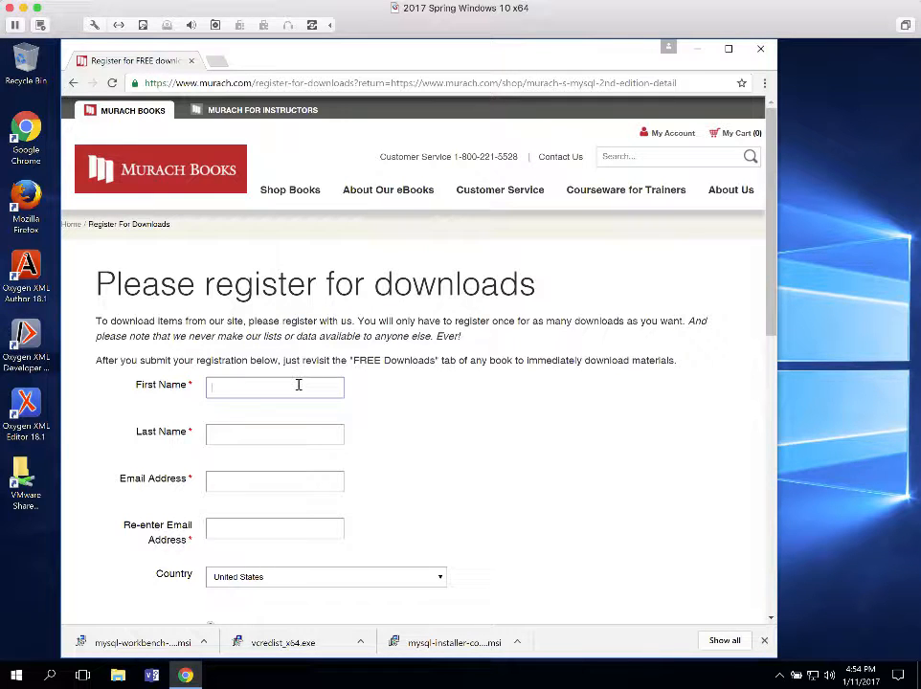
click(251, 429)
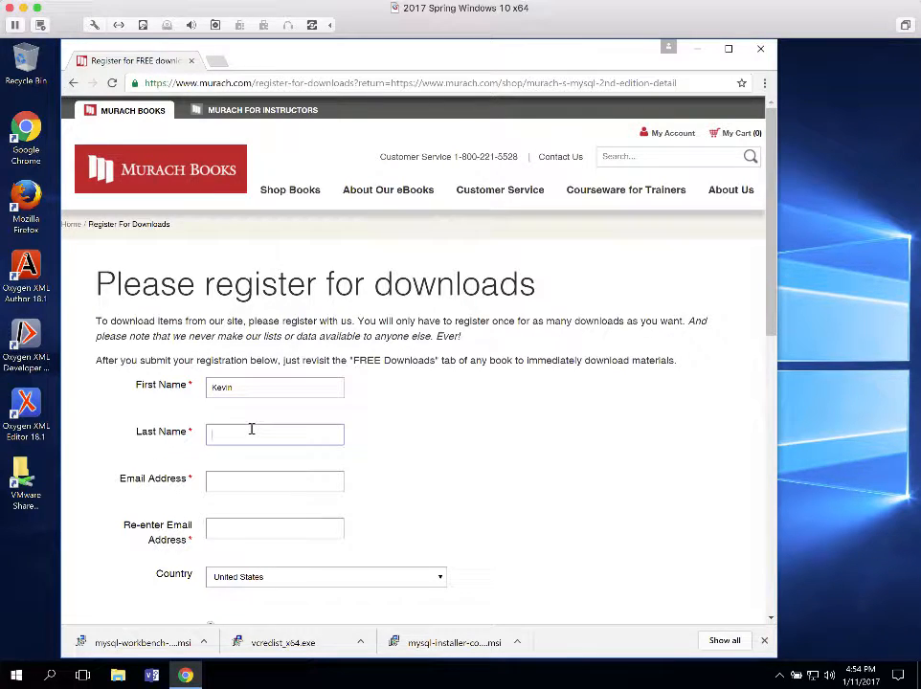
click(226, 482)
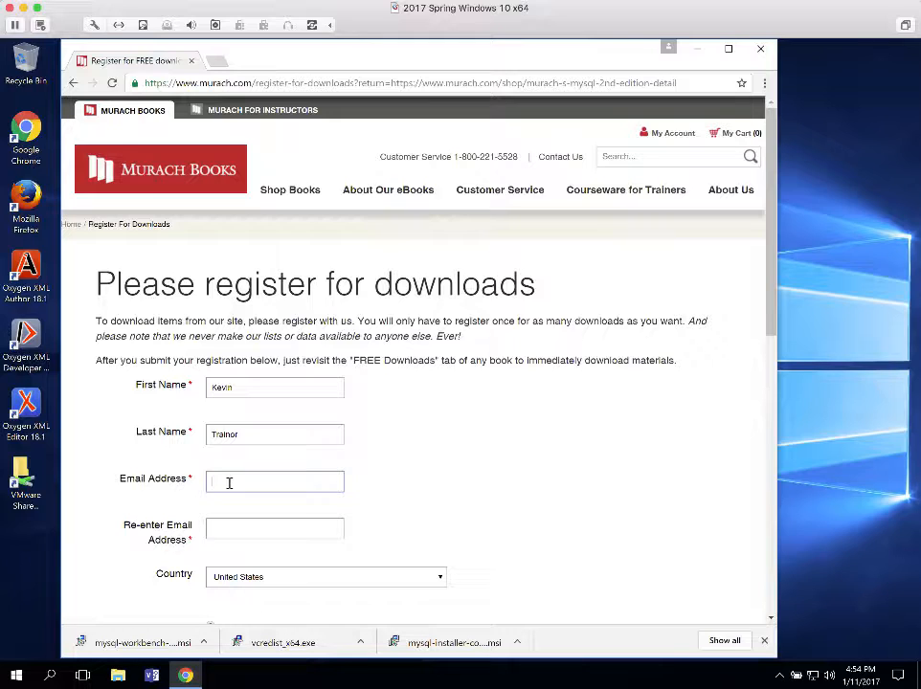
click(281, 532)
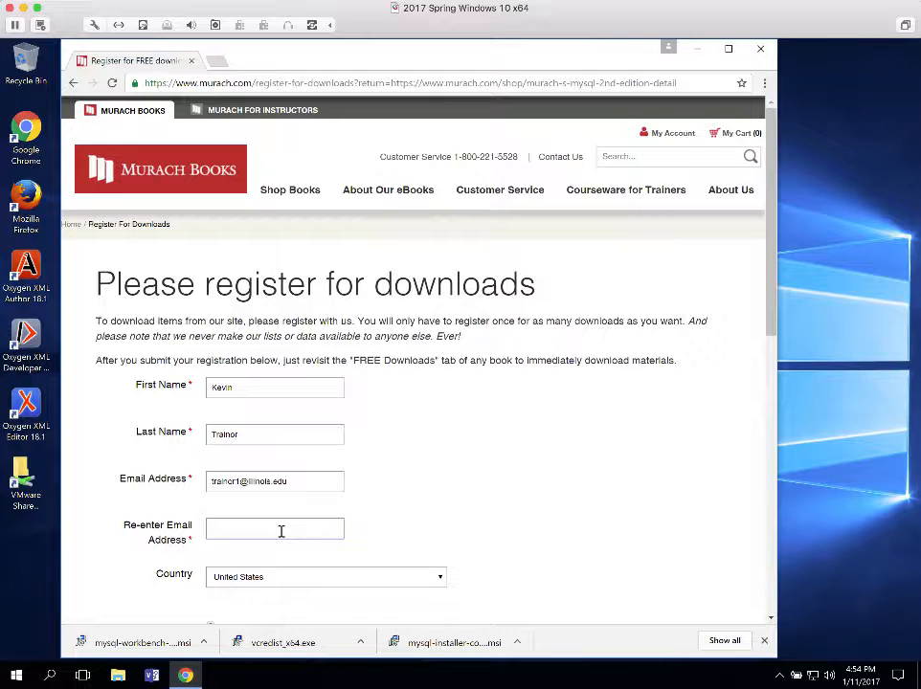
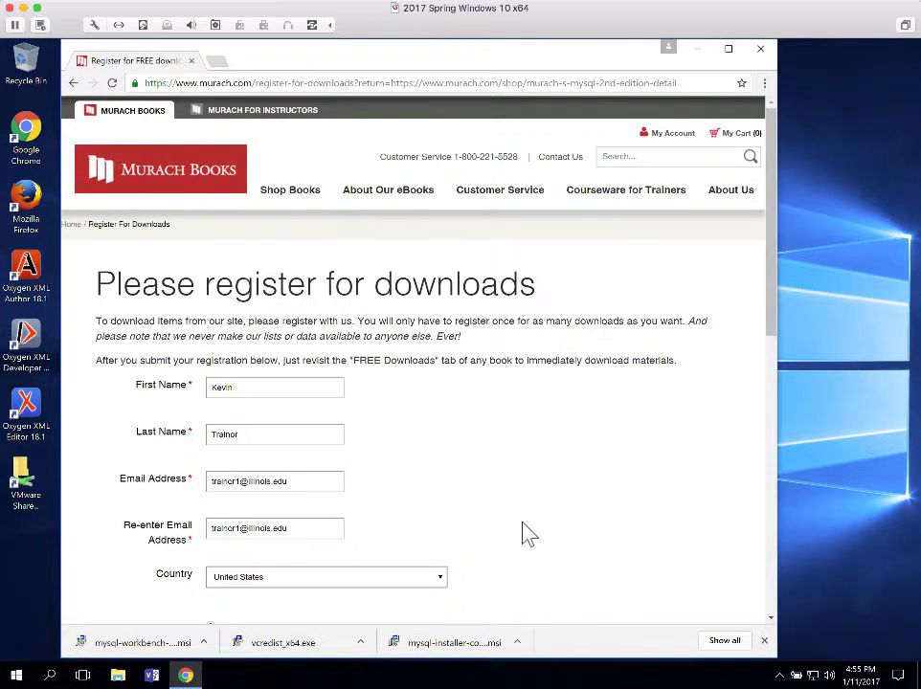
scroll(529, 526, down, 3)
scroll(534, 518, down, 3)
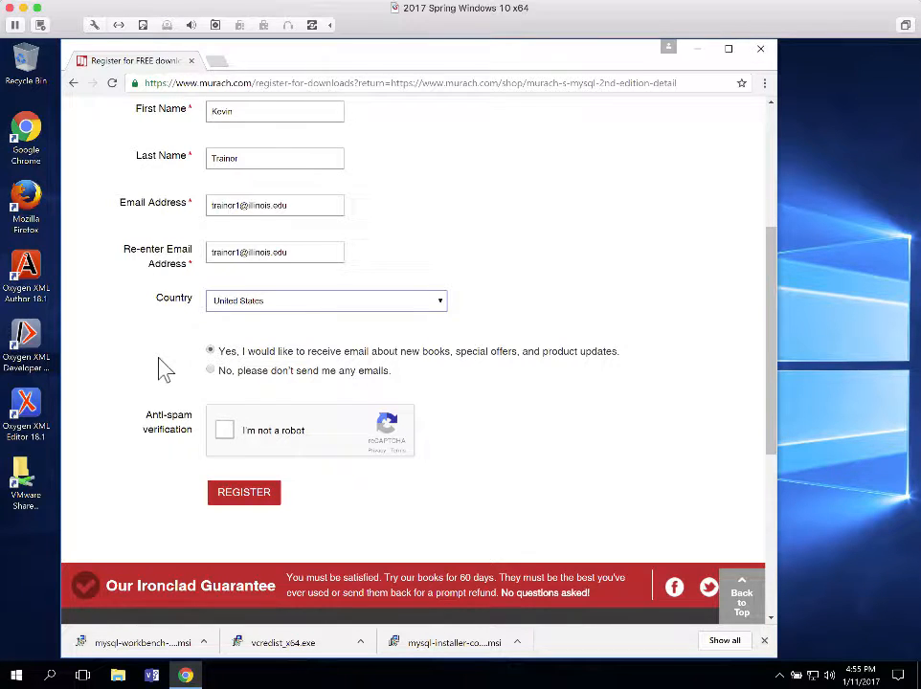
Start the reCAPTCHA check, select all six street-sign tiles and verify
click(224, 432)
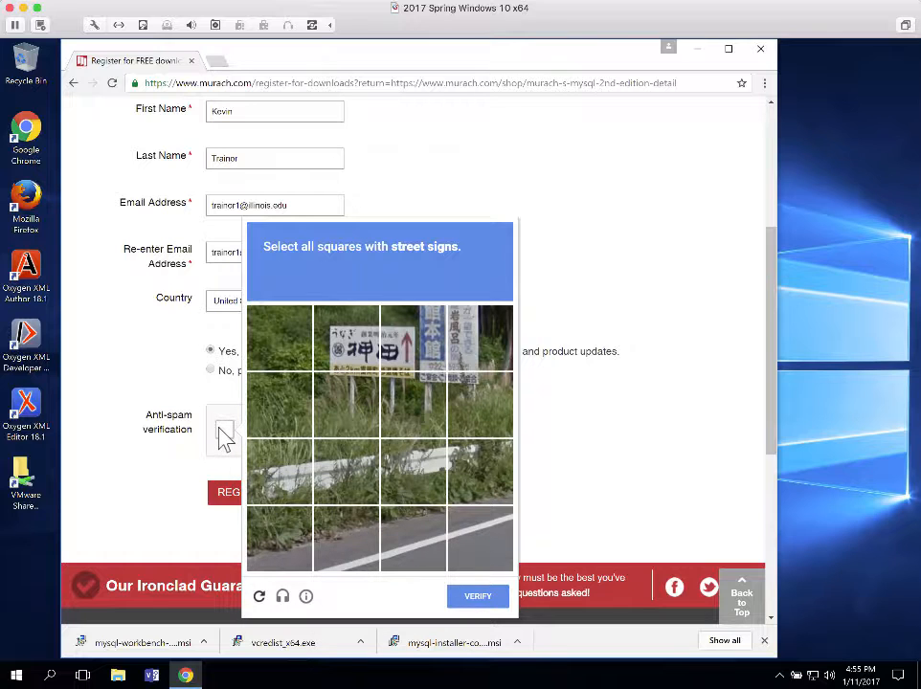
click(343, 355)
click(423, 353)
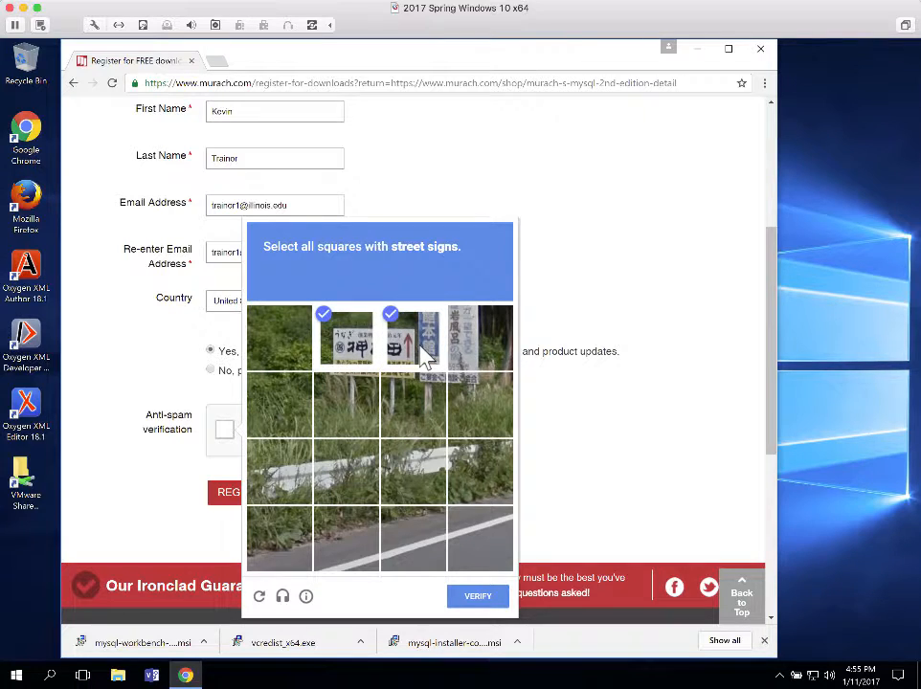
click(481, 358)
click(479, 417)
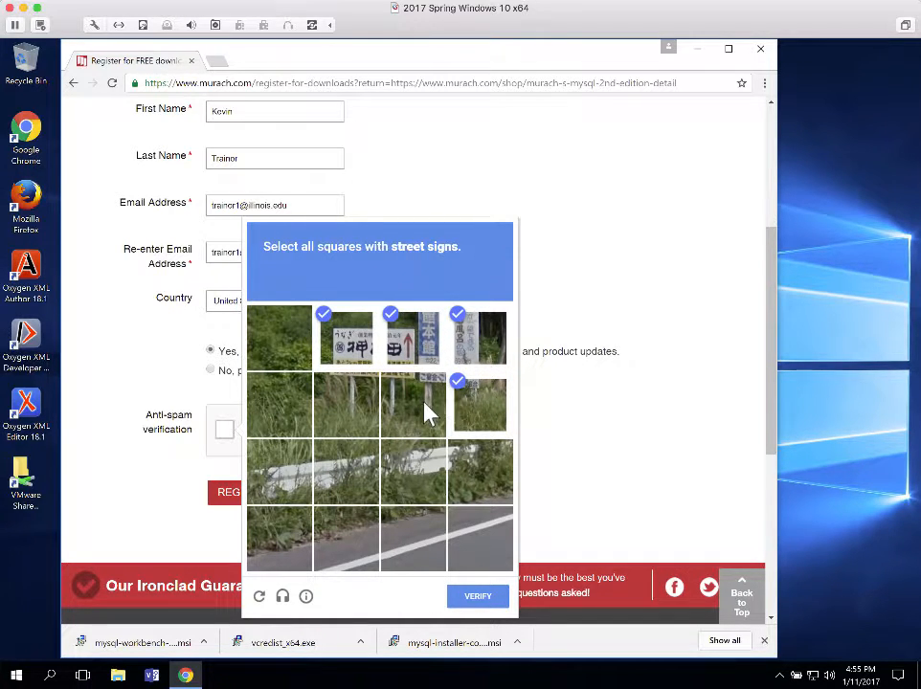
click(427, 411)
click(361, 407)
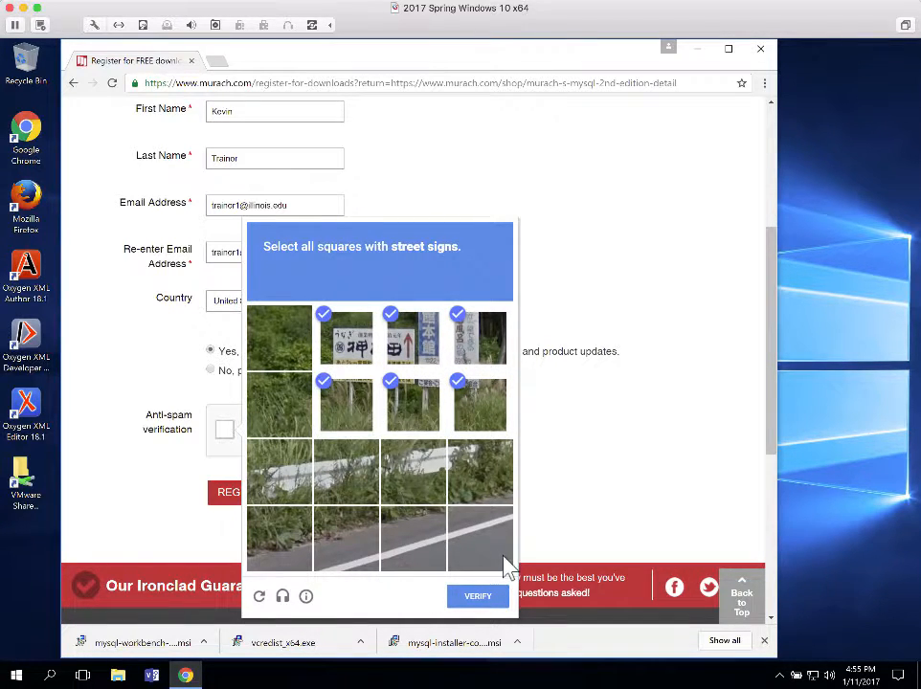
click(478, 600)
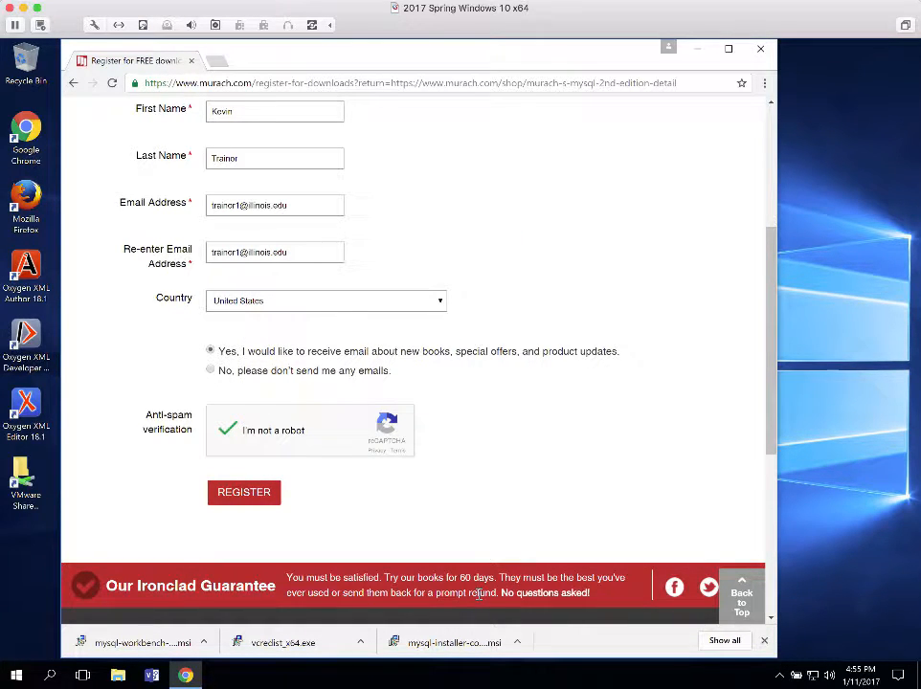
Submit the registration and continue to the download area of the Murach's MySQL book page
click(239, 495)
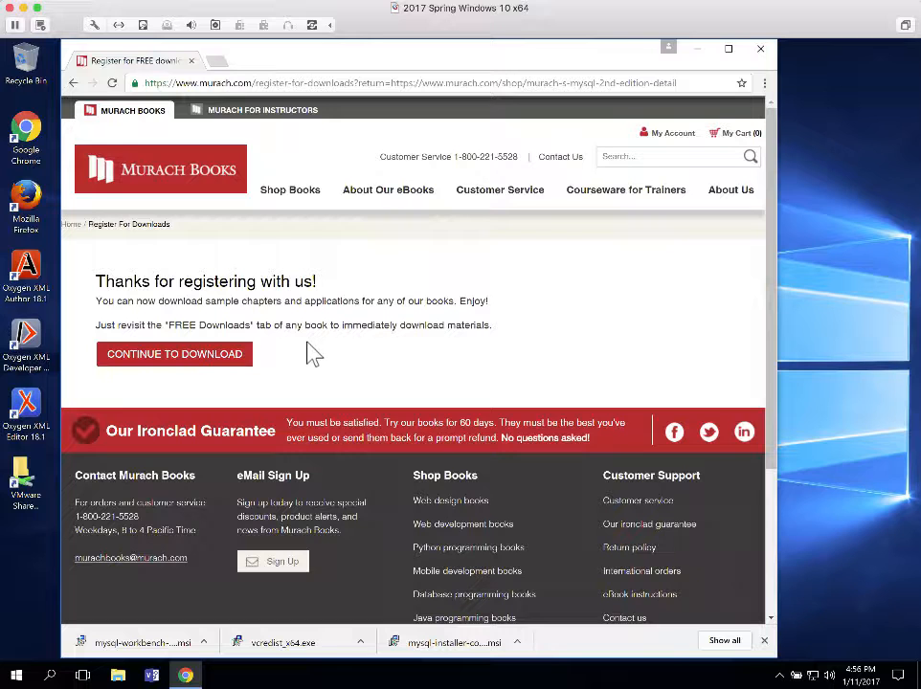
click(195, 364)
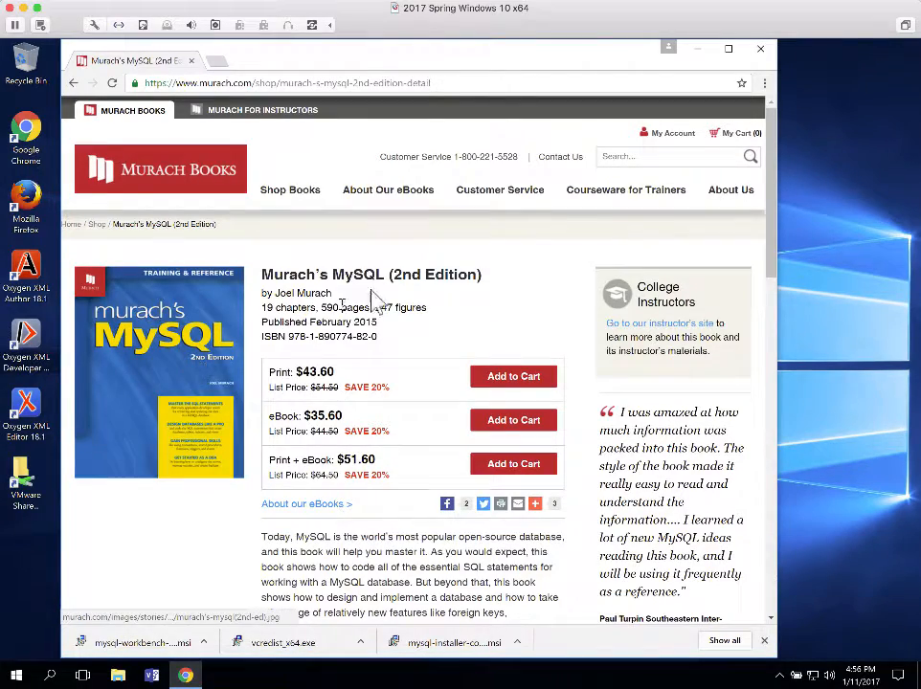
scroll(476, 387, down, 1)
scroll(474, 385, down, 5)
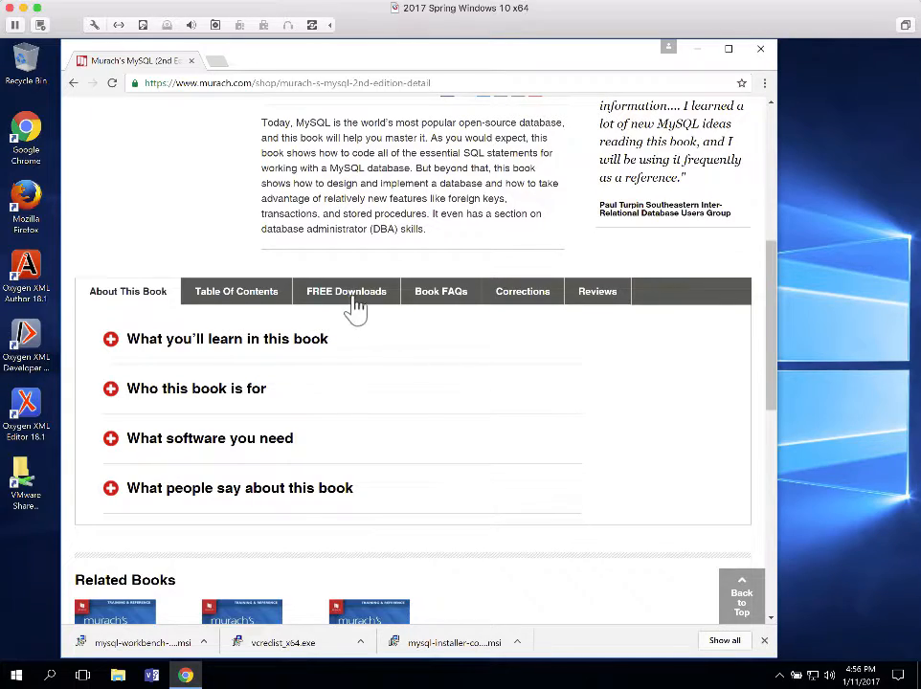
Download msq2_allfiles.exe, the Windows exe of the book examples, from FREE Downloads
click(328, 298)
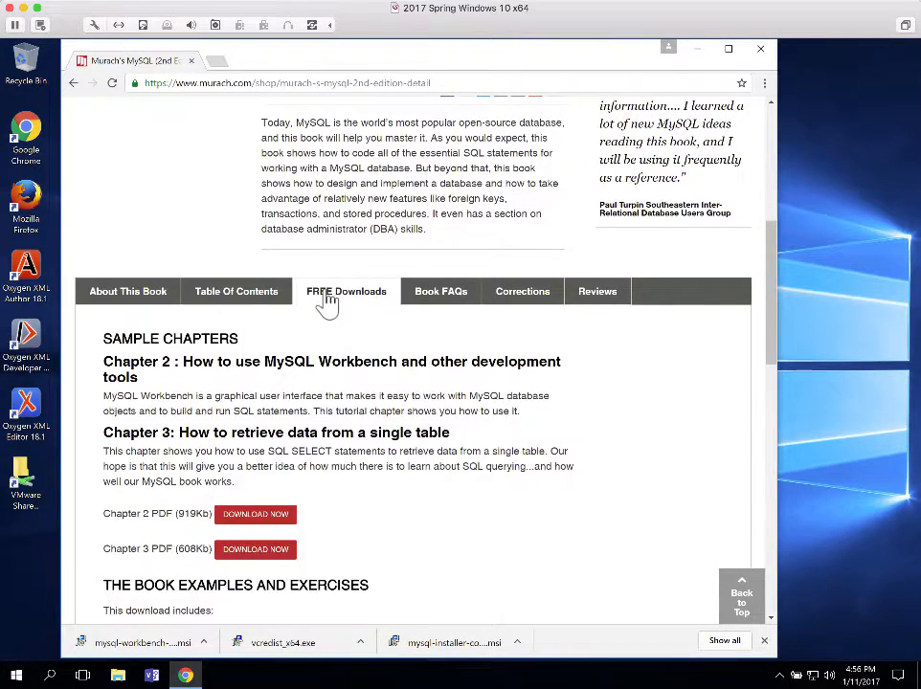
scroll(328, 299, down, 5)
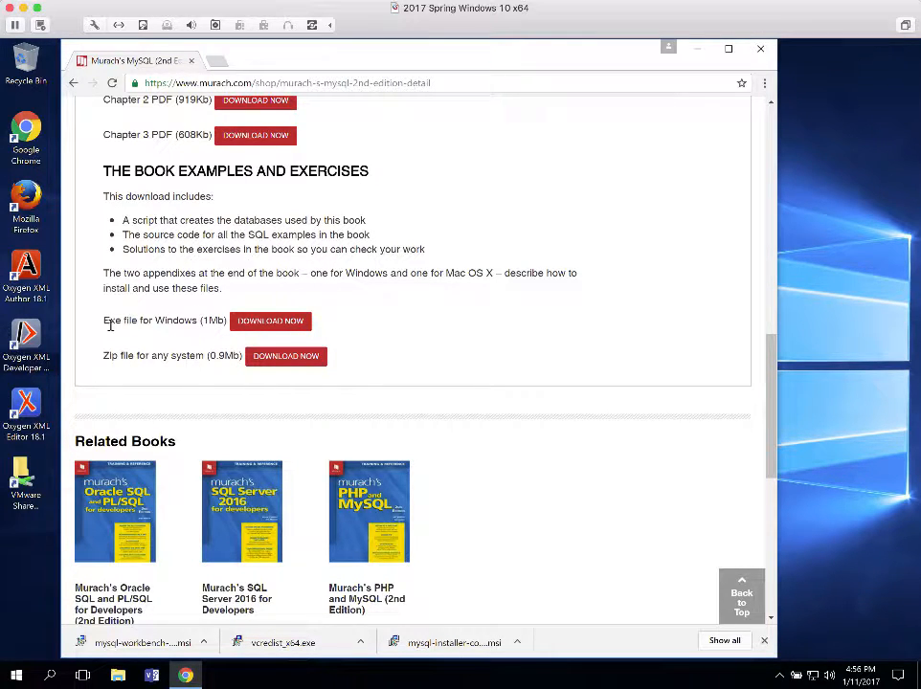
click(282, 330)
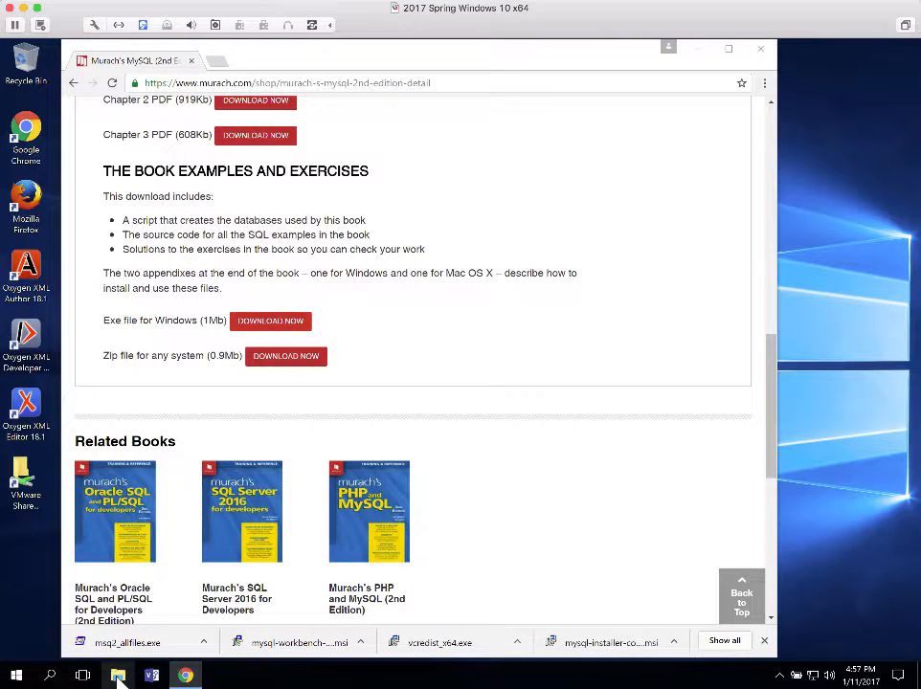
Launch msq2_allfiles.exe from the Downloads folder in File Explorer
click(118, 676)
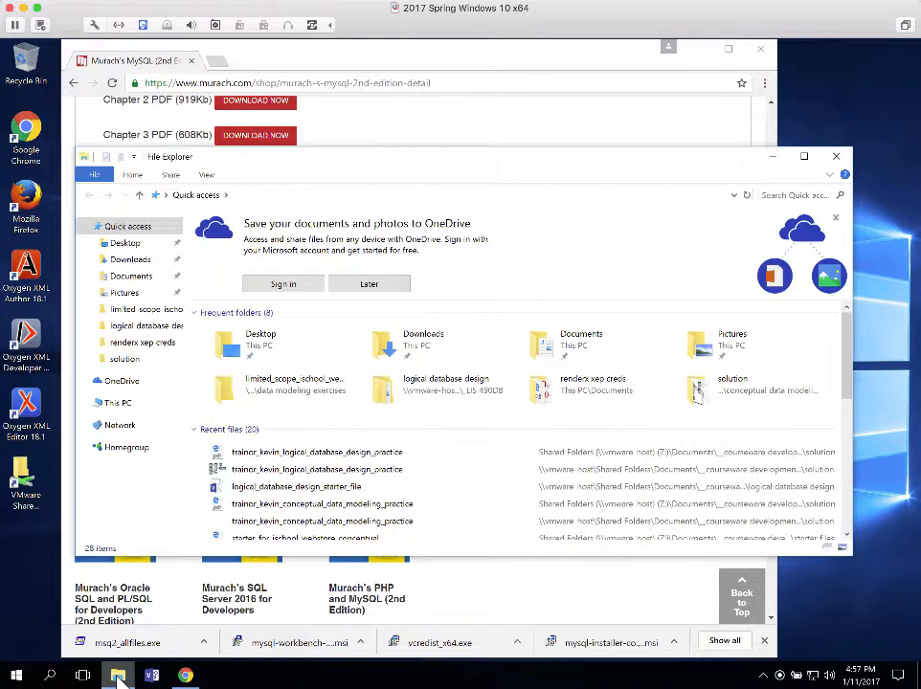
double_click(396, 342)
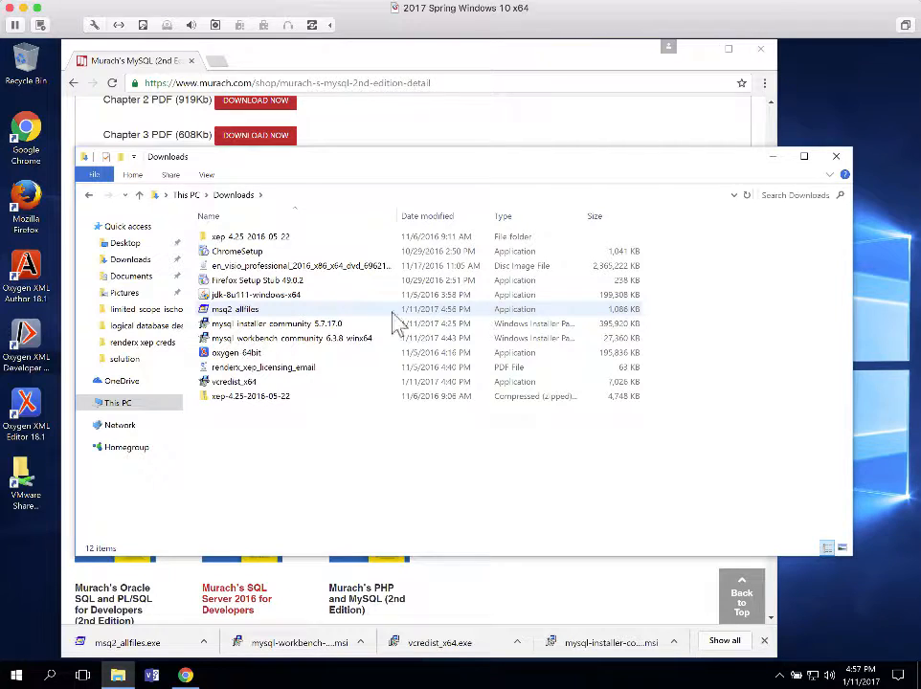
click(251, 316)
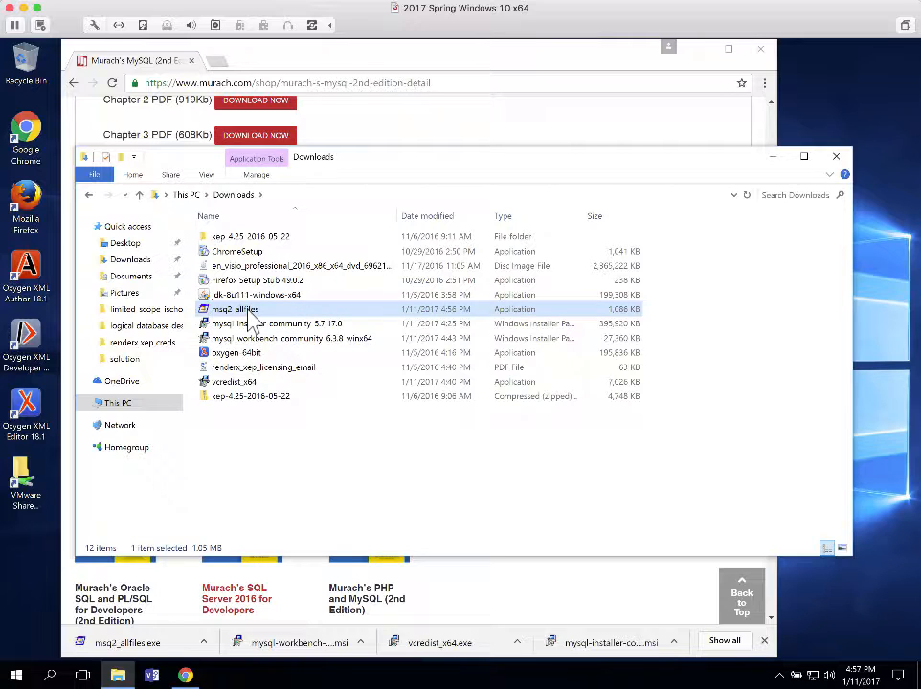
double_click(249, 316)
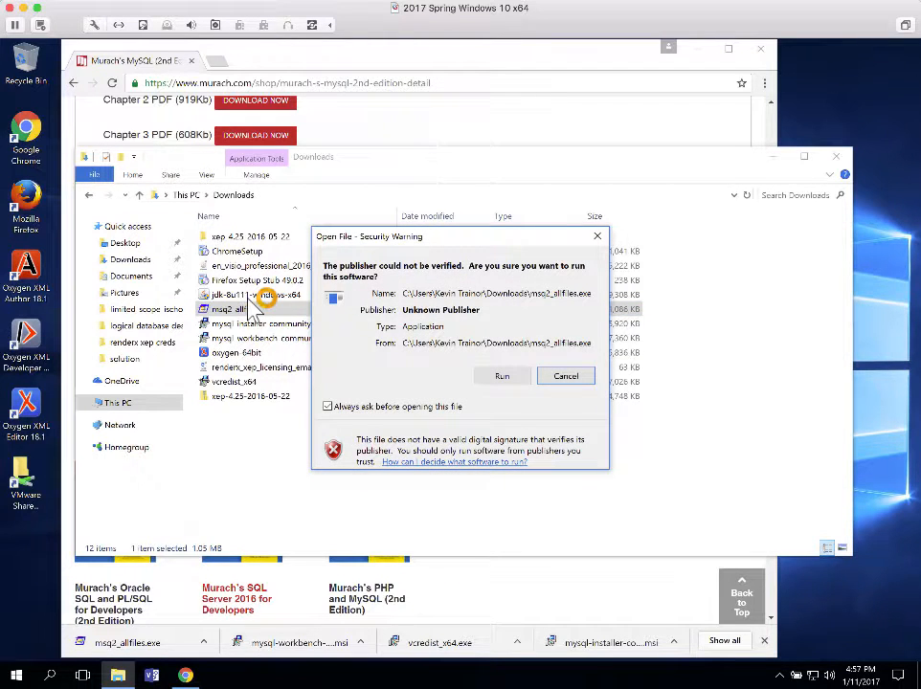
Run the self-extractor, unzip all 259 files into c:\murach, and close it
click(500, 377)
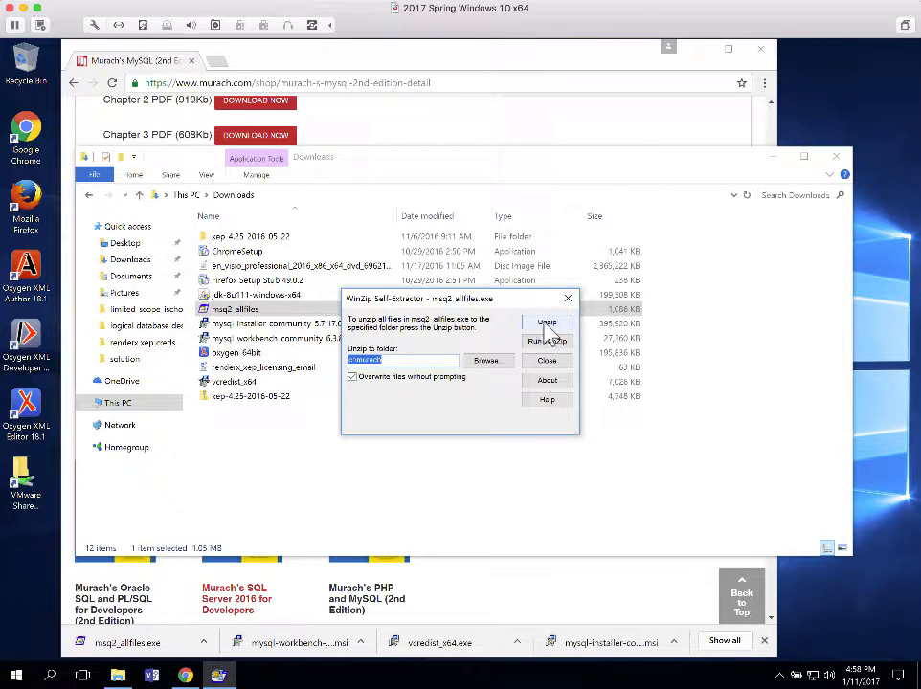
click(545, 324)
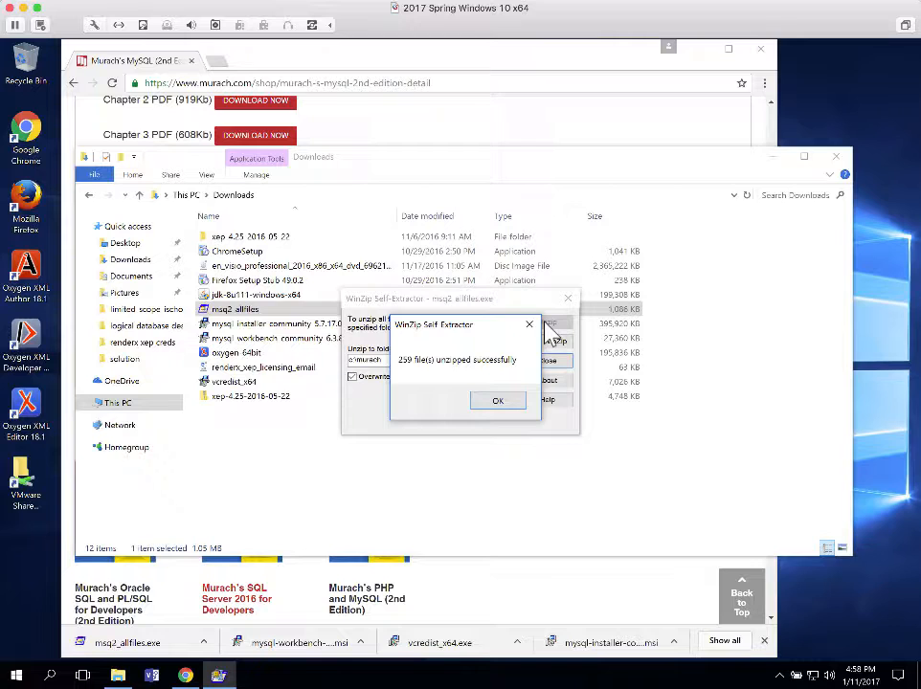
click(498, 401)
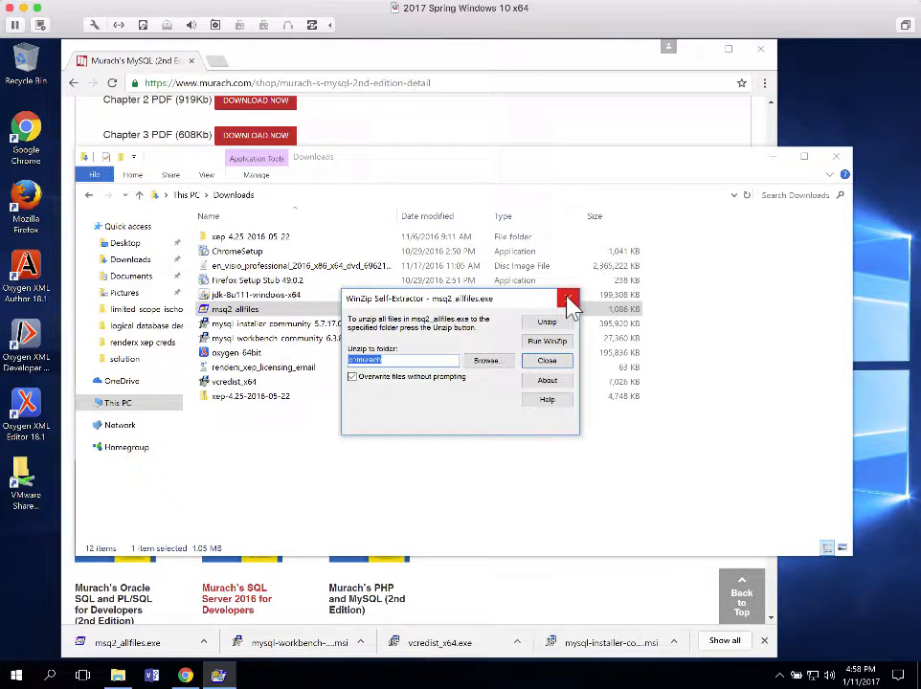
click(569, 300)
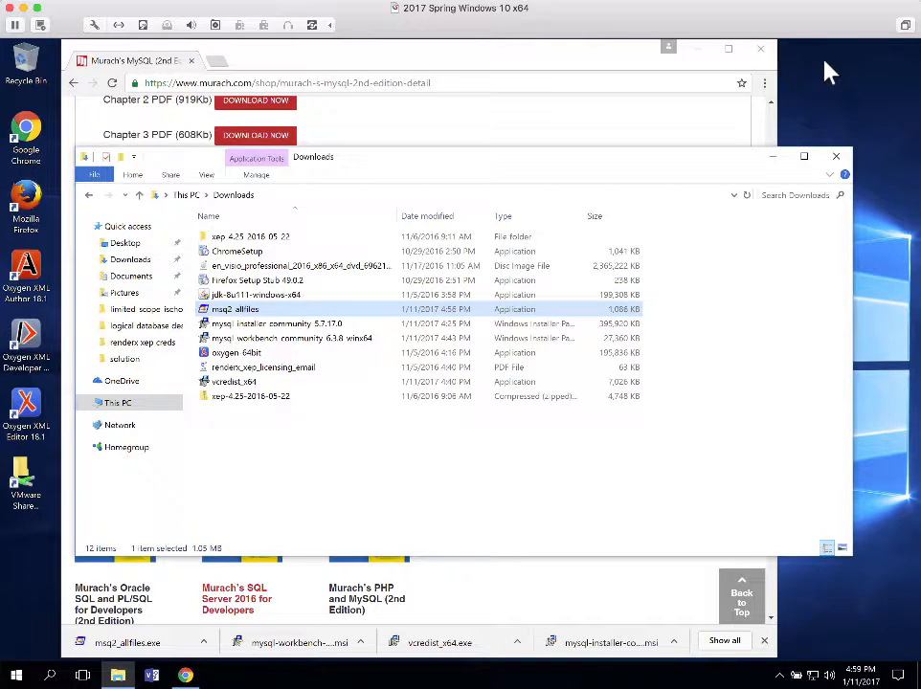
Close the Downloads window and Chrome, then start a new File Explorer window
click(837, 163)
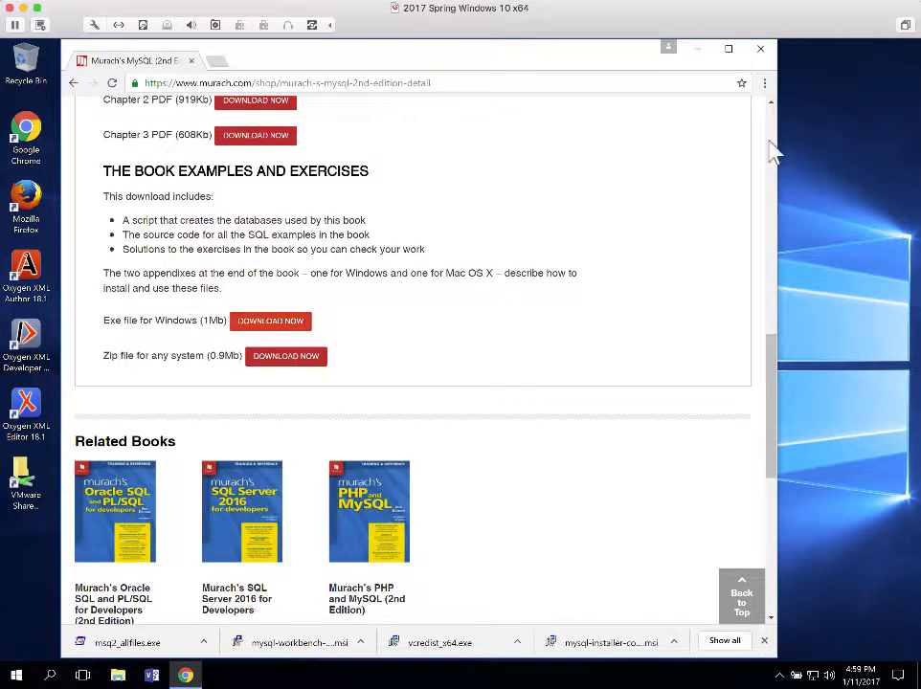
click(761, 56)
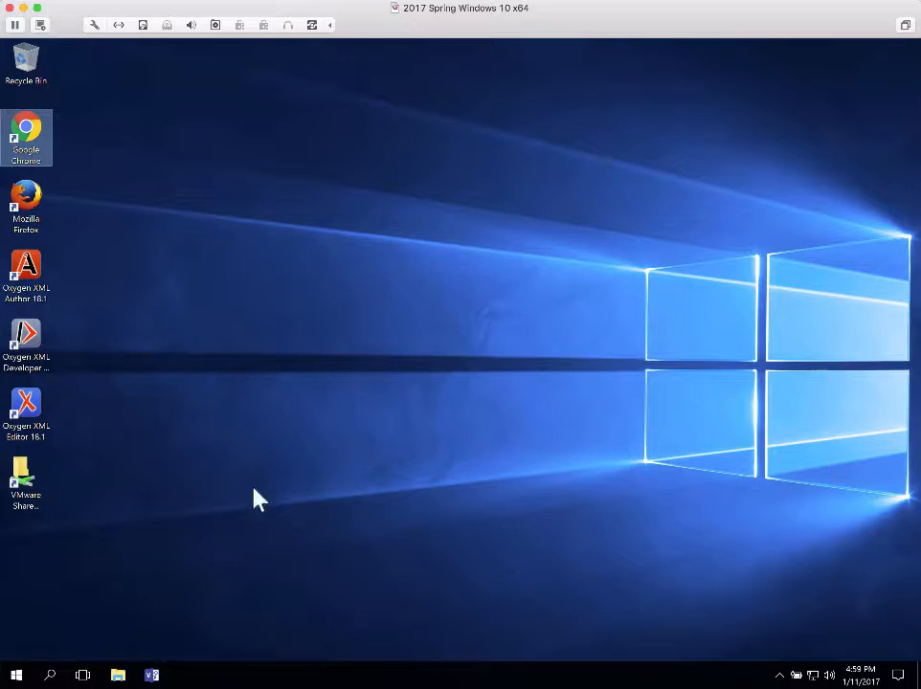
click(119, 676)
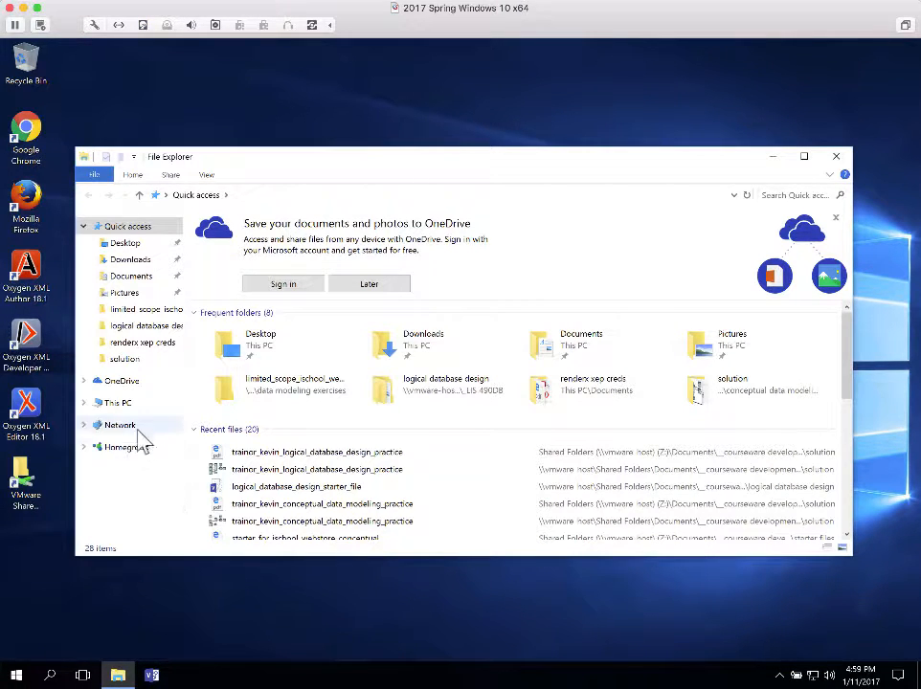
click(119, 404)
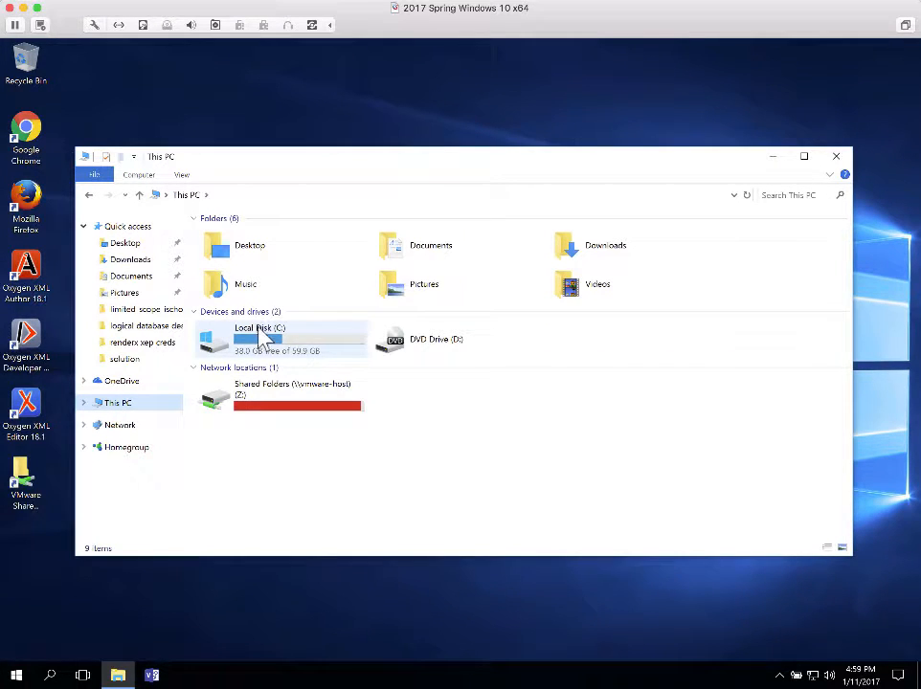
click(265, 346)
double_click(265, 347)
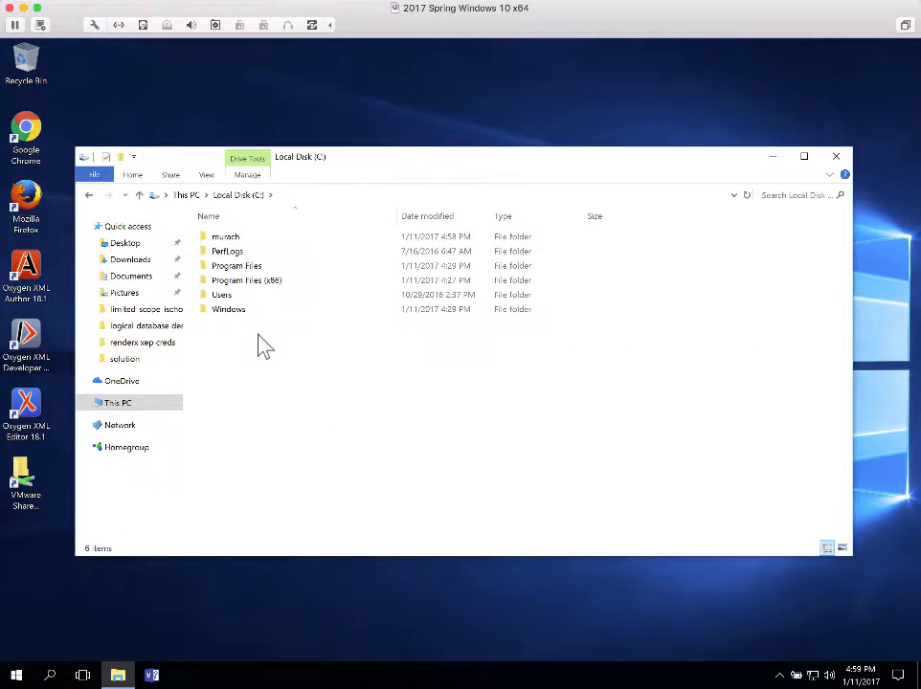
double_click(224, 239)
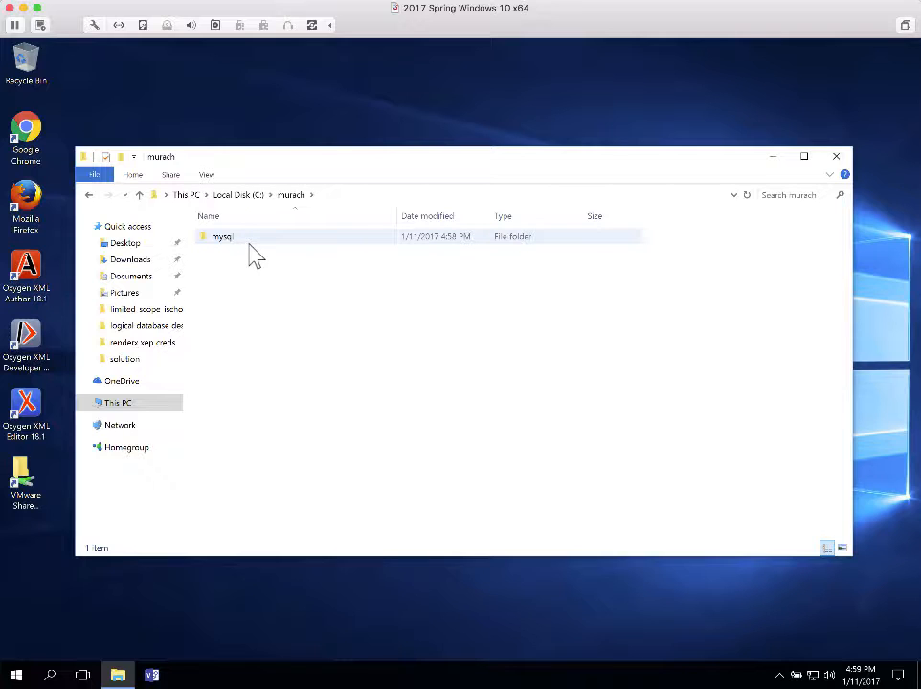
double_click(228, 240)
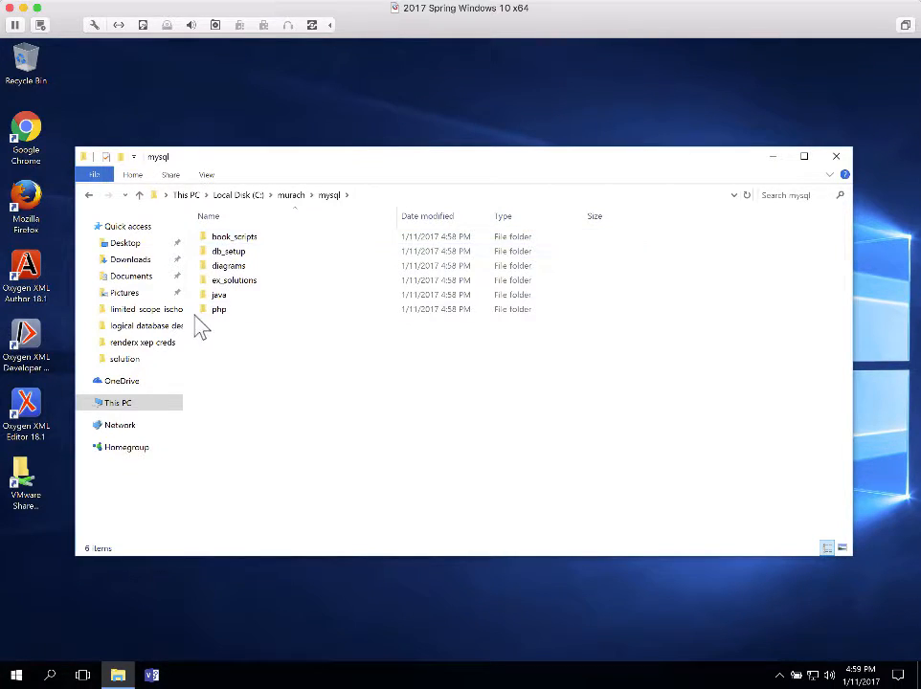
double_click(215, 239)
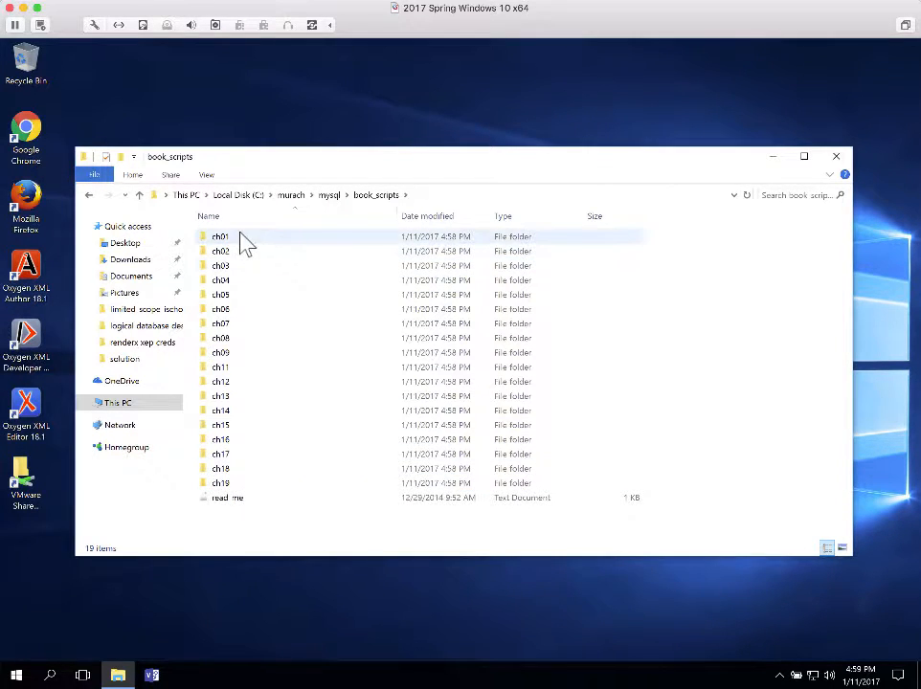
click(88, 195)
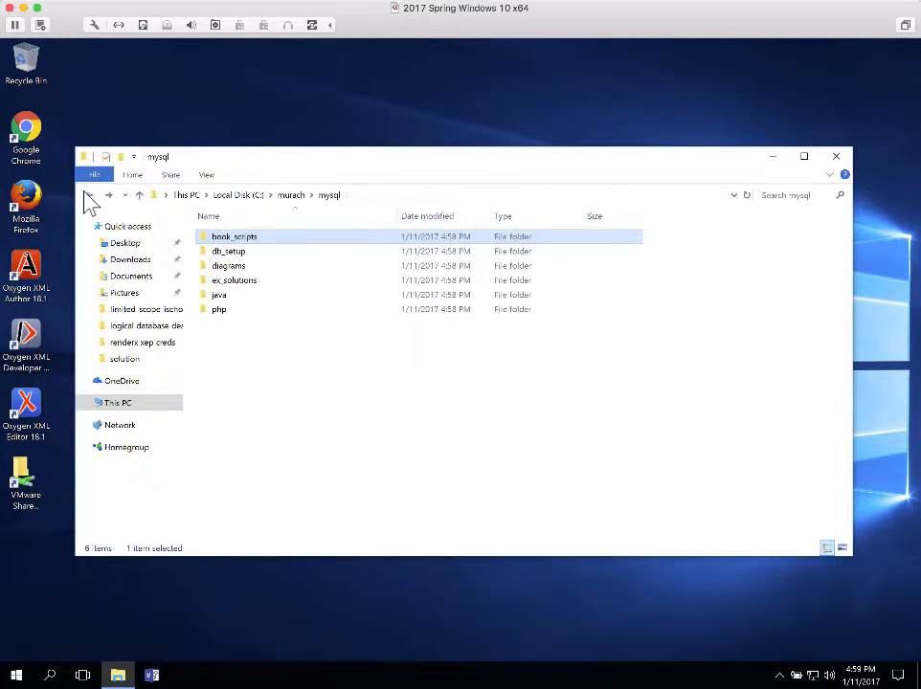
double_click(229, 253)
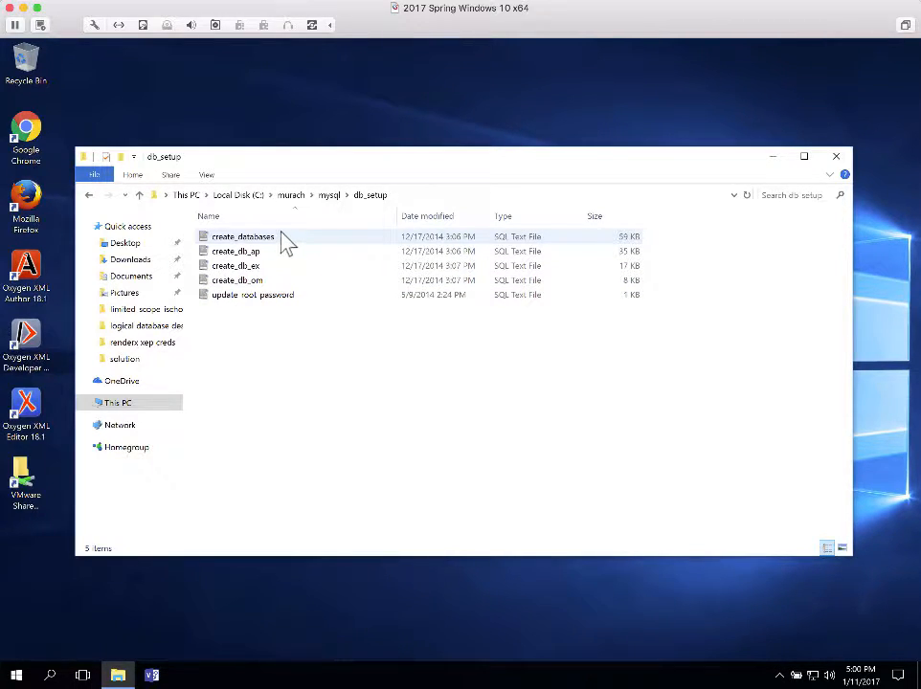
click(89, 195)
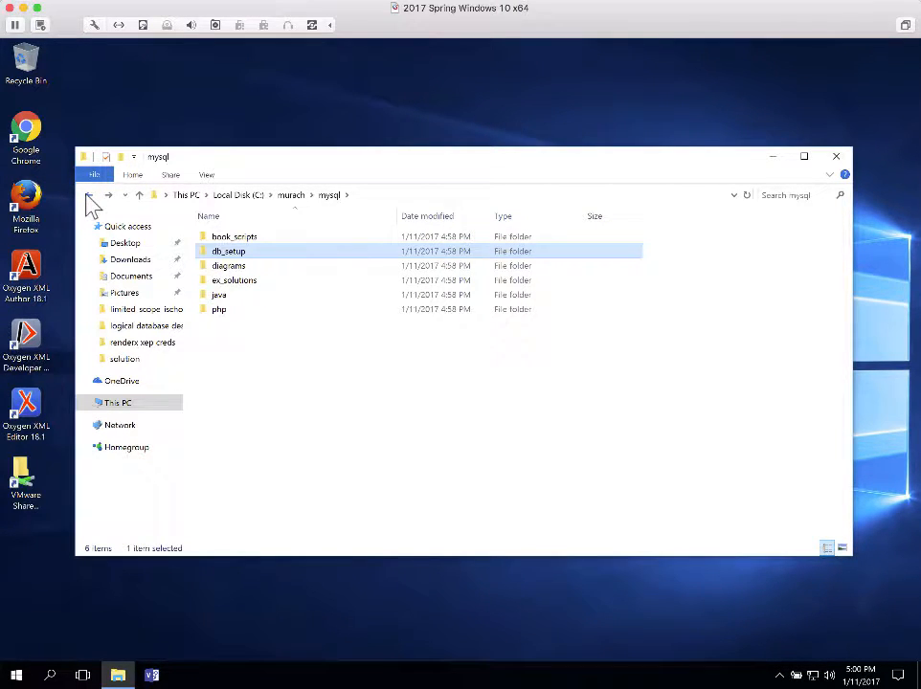
double_click(230, 267)
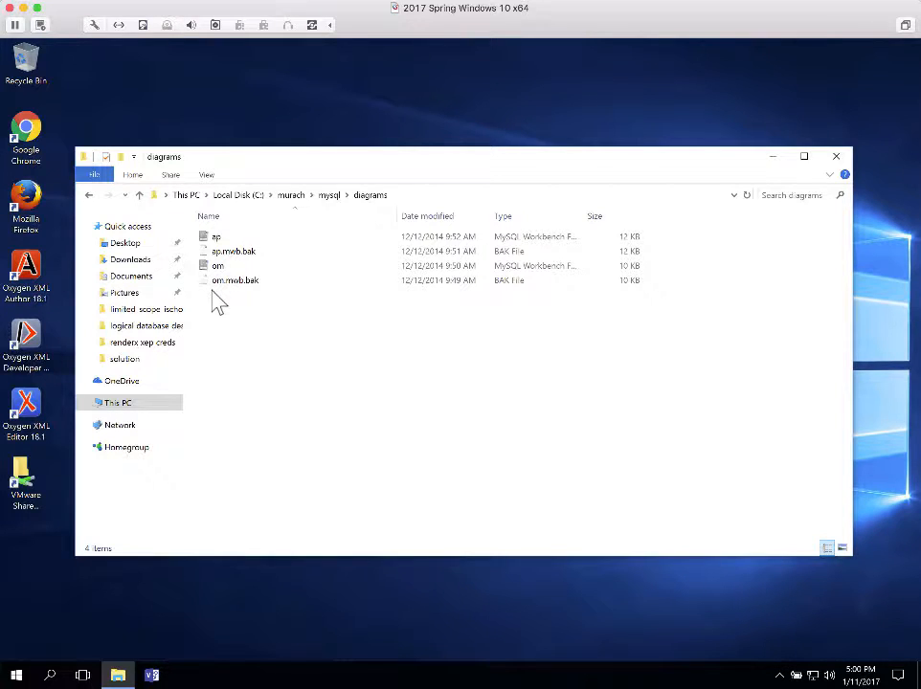
click(89, 196)
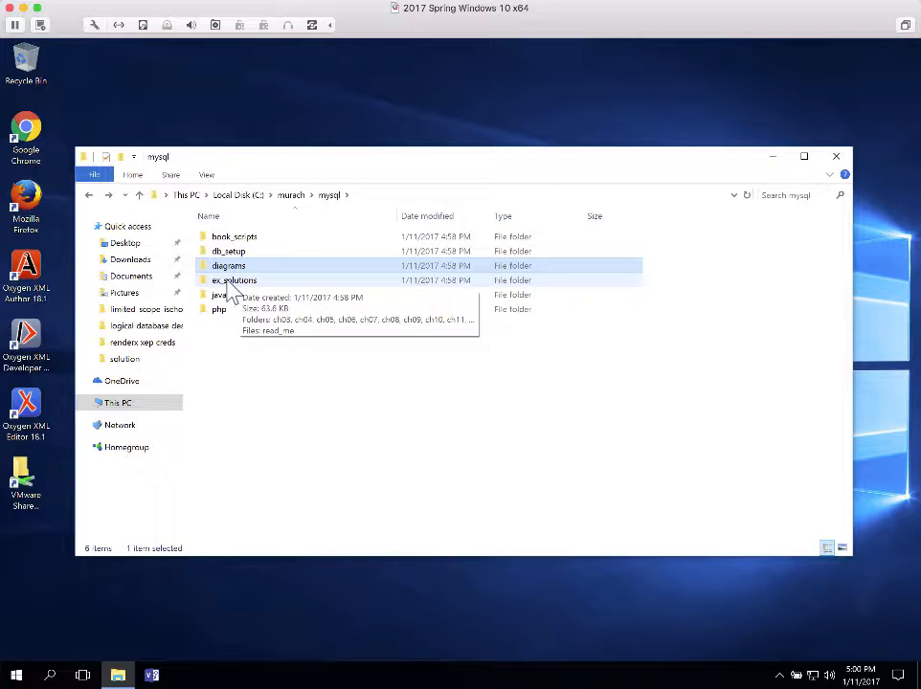
Open ex_solutions, look inside ch03, then return to the ex_solutions chapter list
double_click(228, 283)
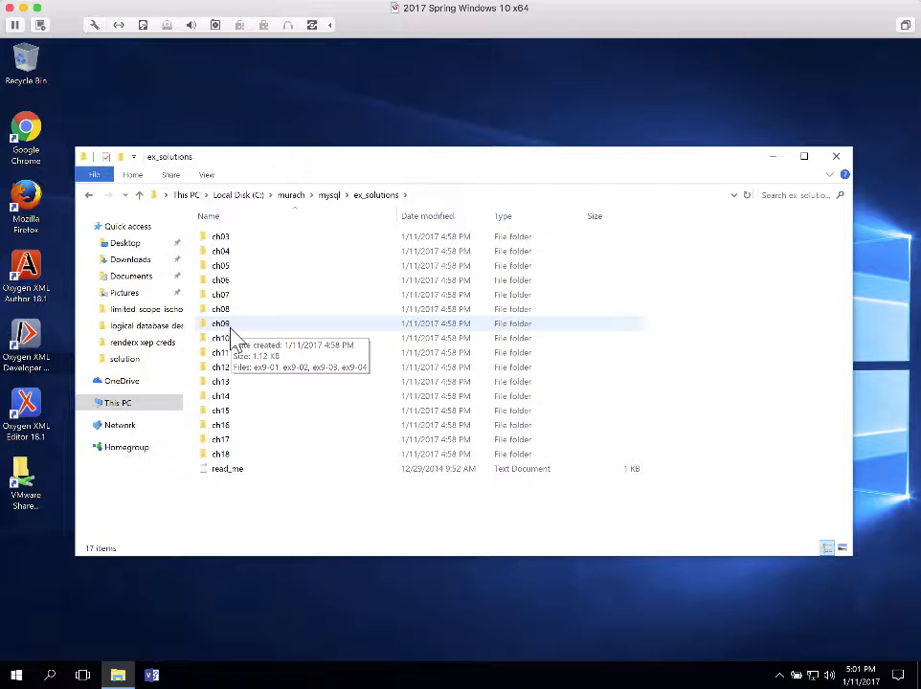
double_click(218, 239)
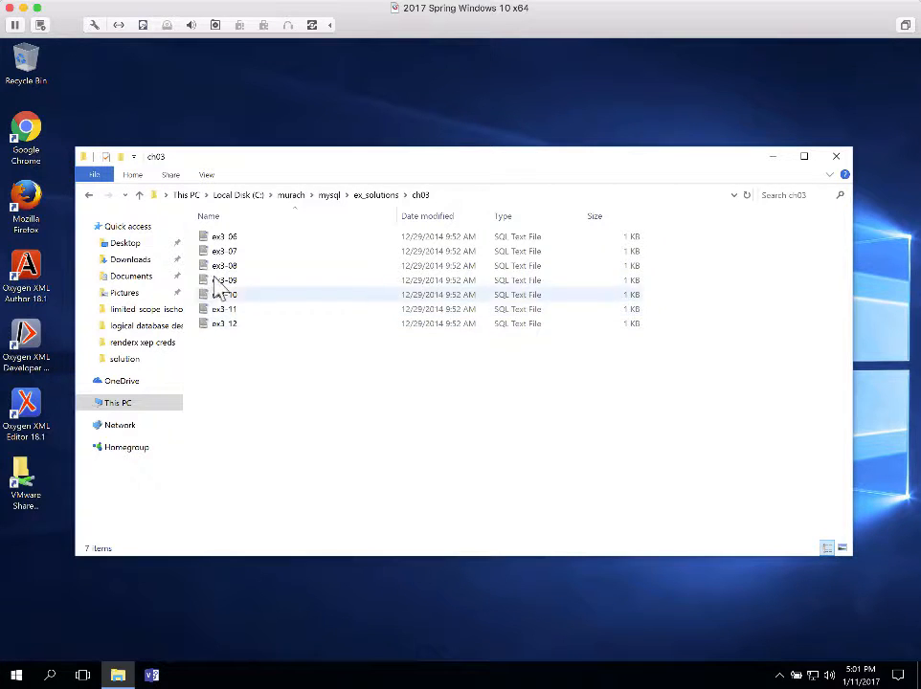
click(89, 195)
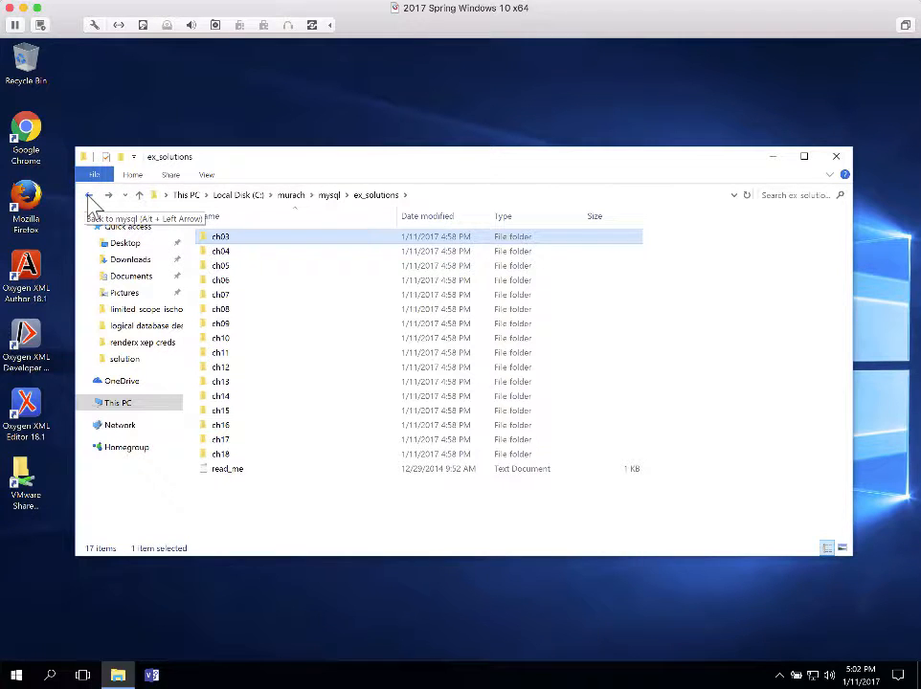
Look through the book_scripts and ex_solutions\ch04 folders, then return to C:\murach\mysql
click(88, 198)
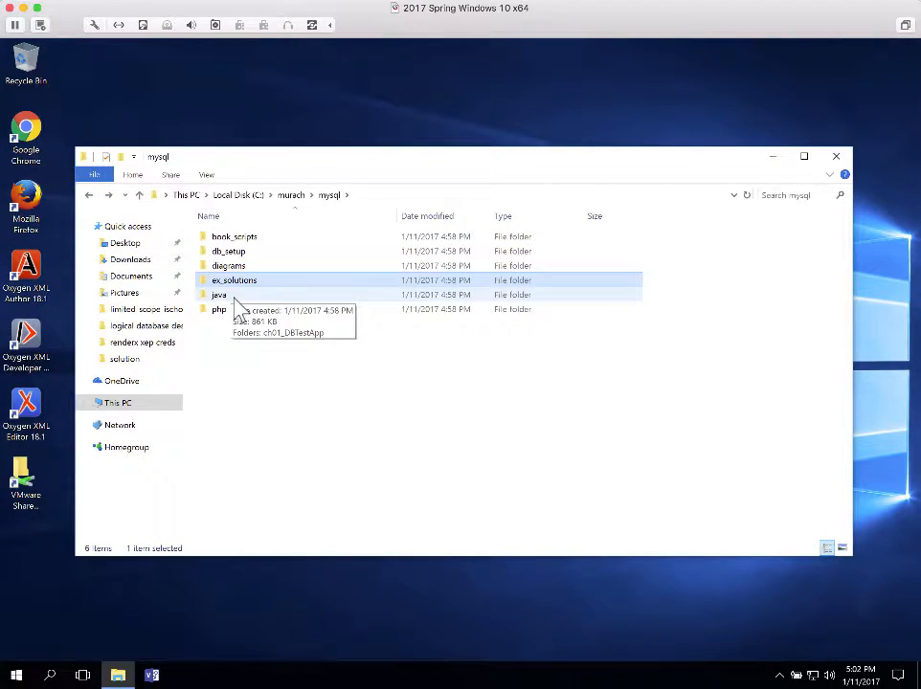
double_click(233, 239)
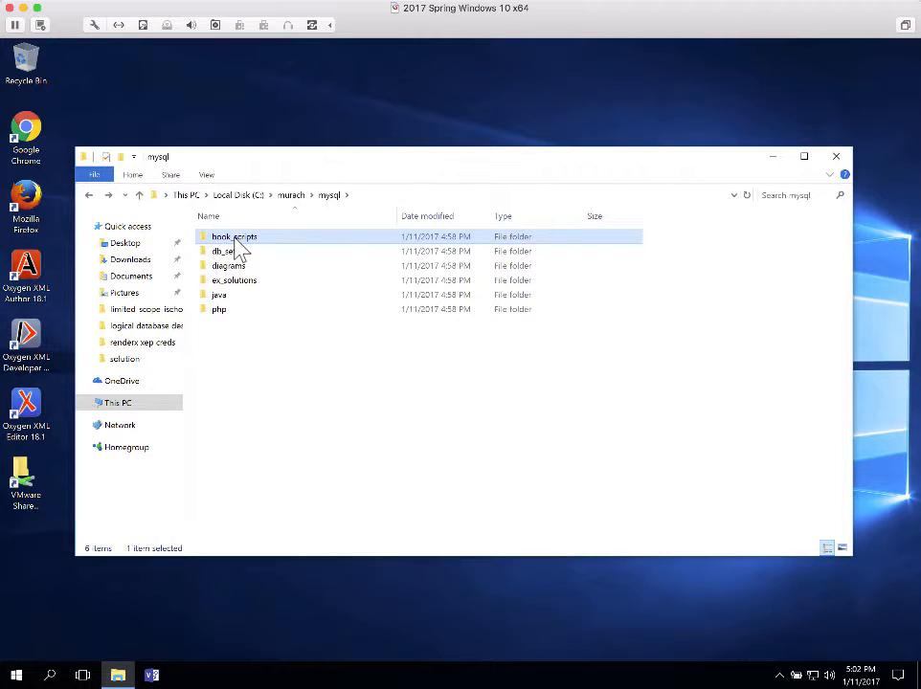
click(90, 195)
double_click(238, 282)
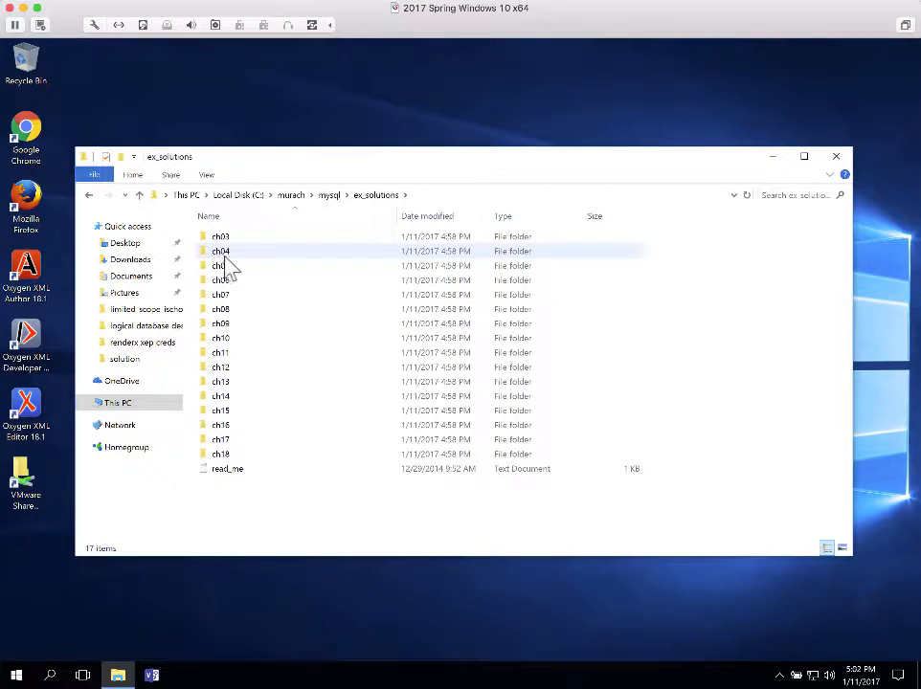
double_click(216, 253)
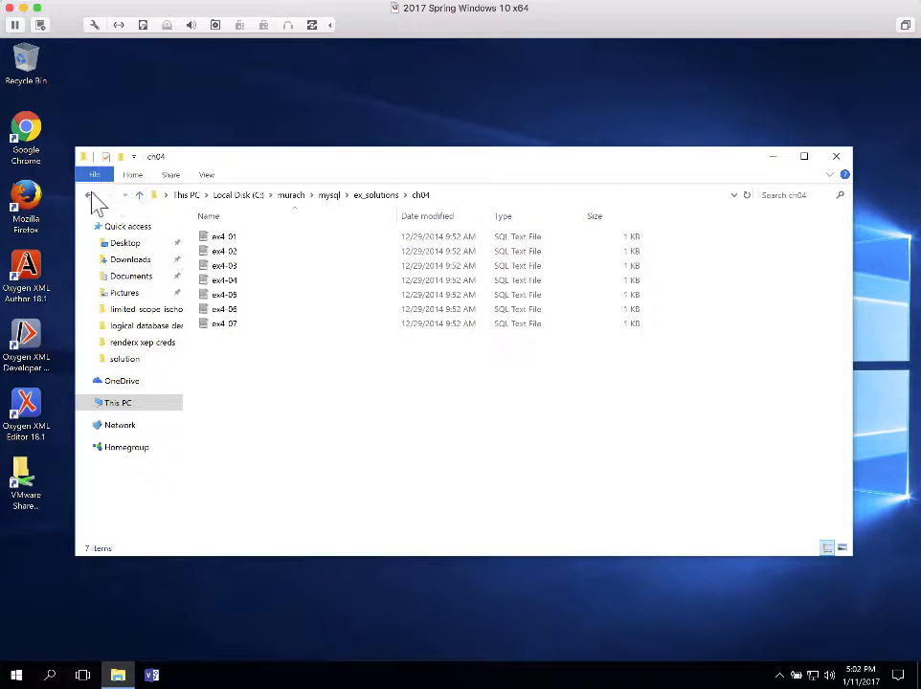
click(89, 195)
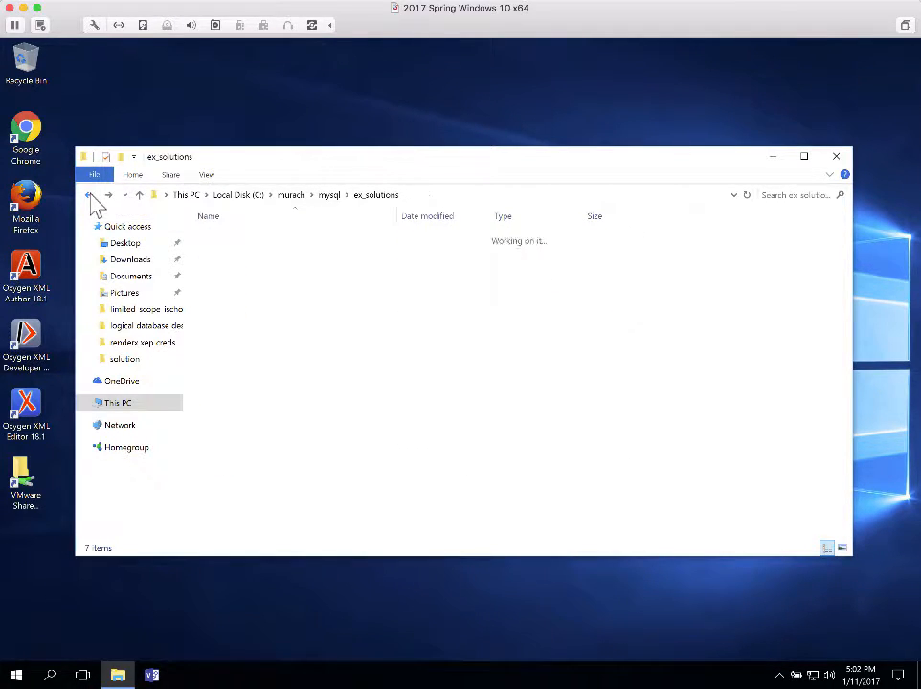
click(89, 196)
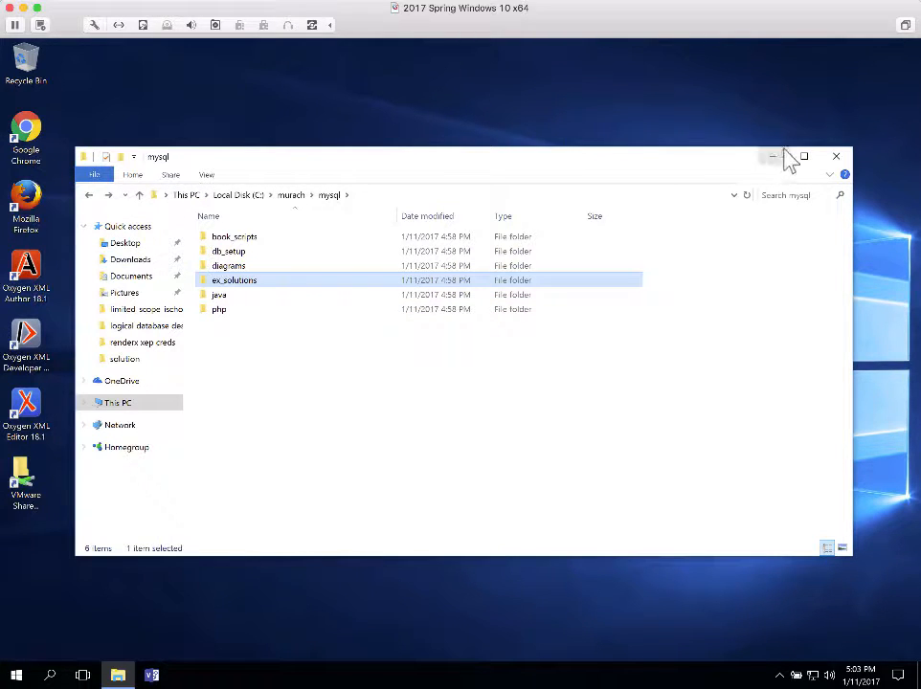
Close the File Explorer window showing the C:\murach\mysql folder
click(836, 158)
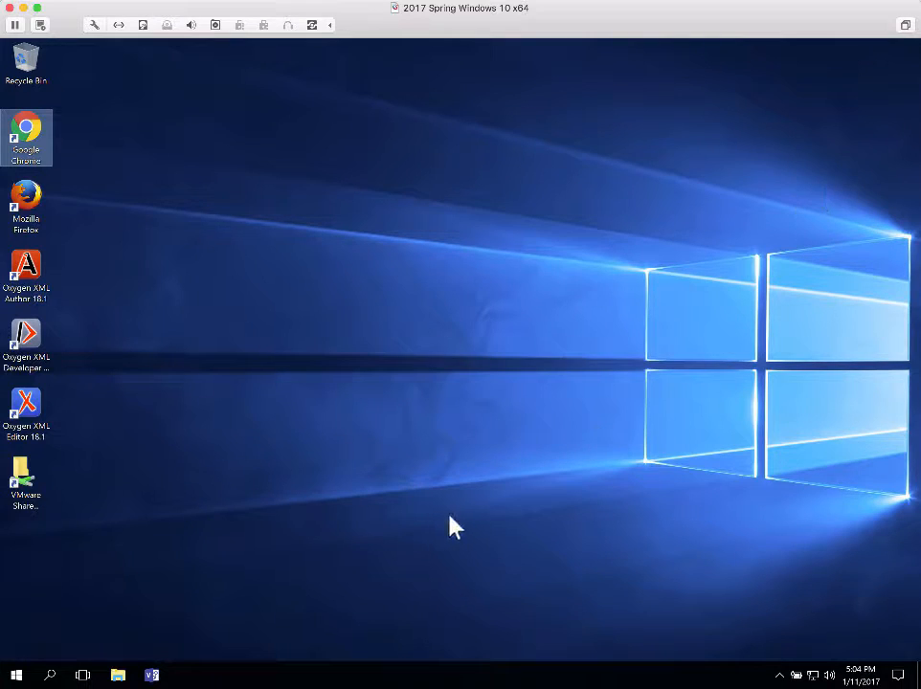
Scroll the Start menu app list to M and expand the MySQL group showing Workbench 6.3 CE
click(15, 675)
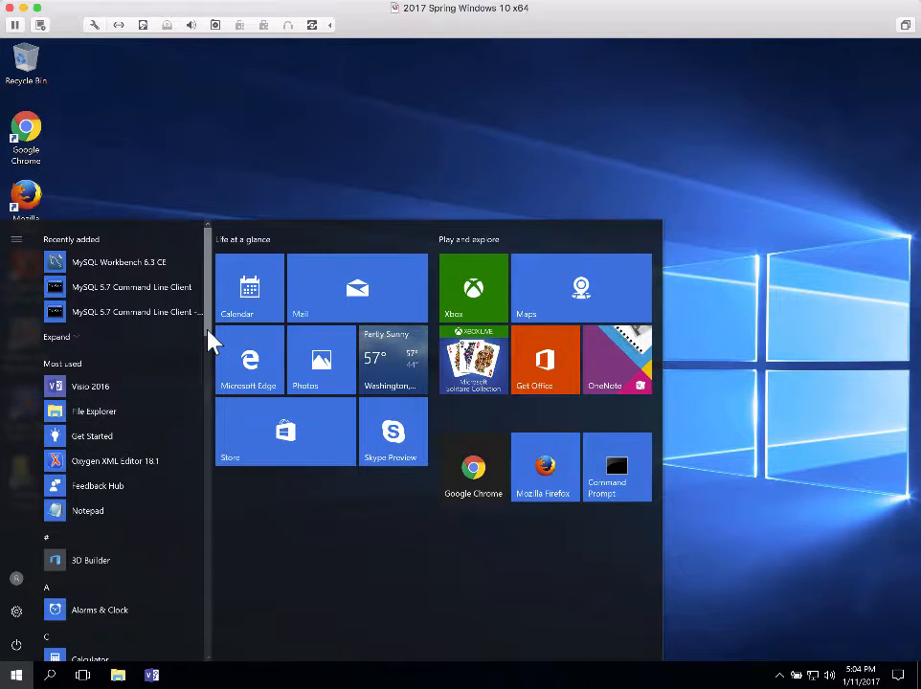
drag(210, 335, 226, 537)
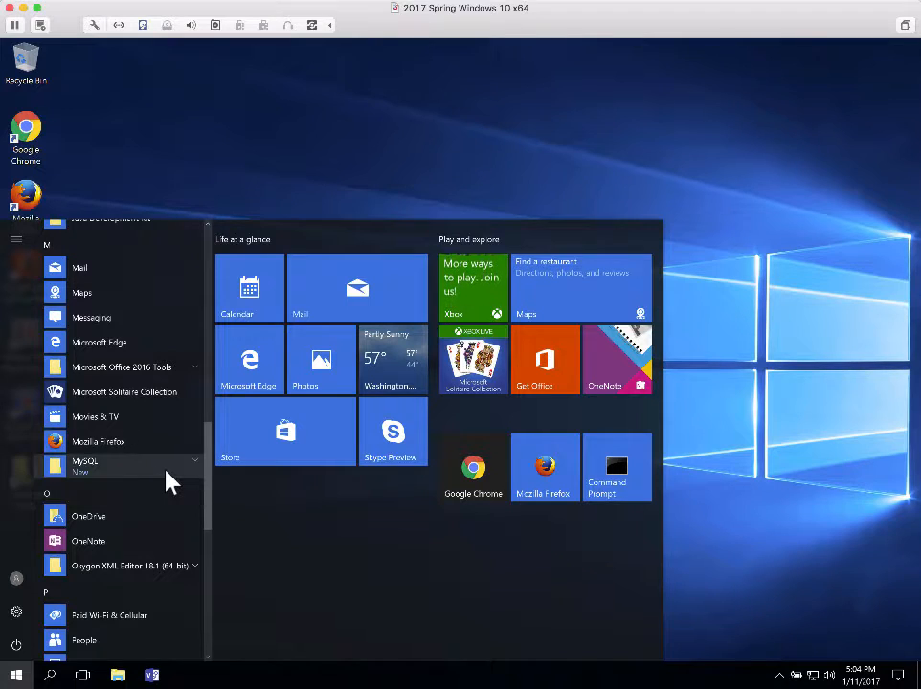
click(197, 467)
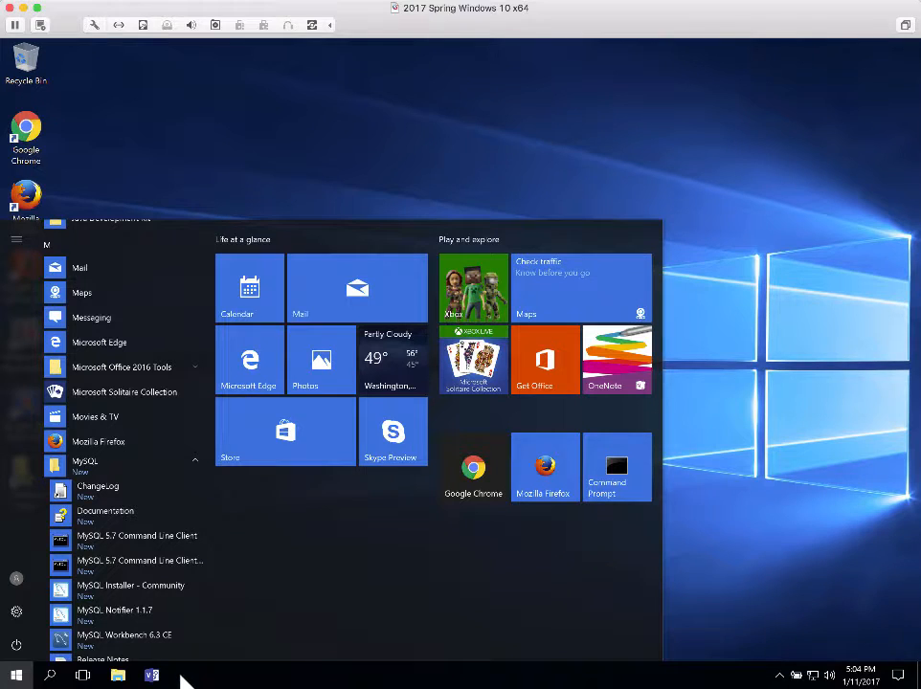
Pin MySQL Workbench 6.3 CE to the taskbar and launch it from the new taskbar icon
right_click(94, 641)
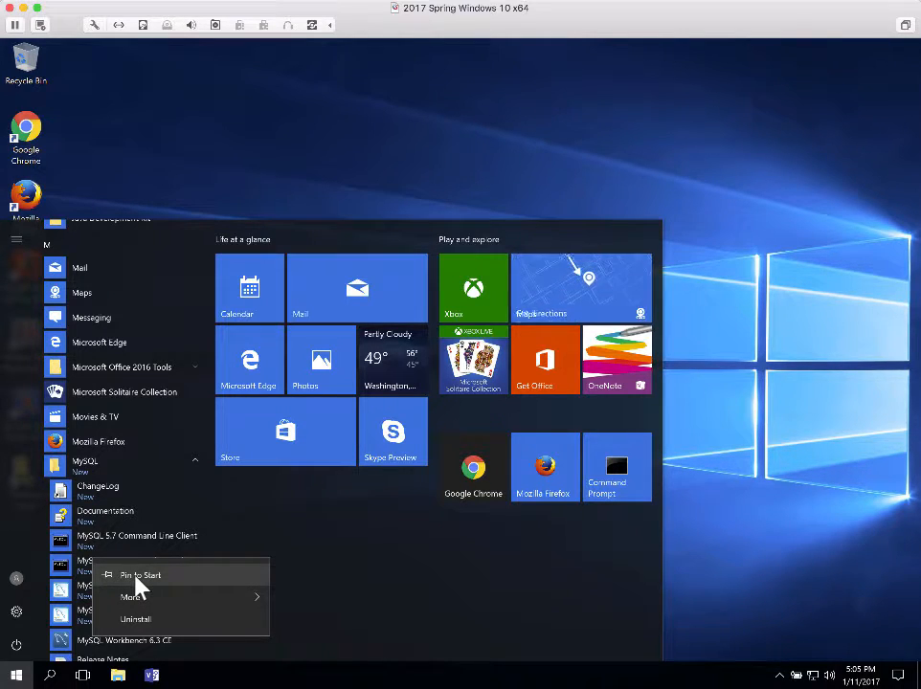
mouse_move(136, 607)
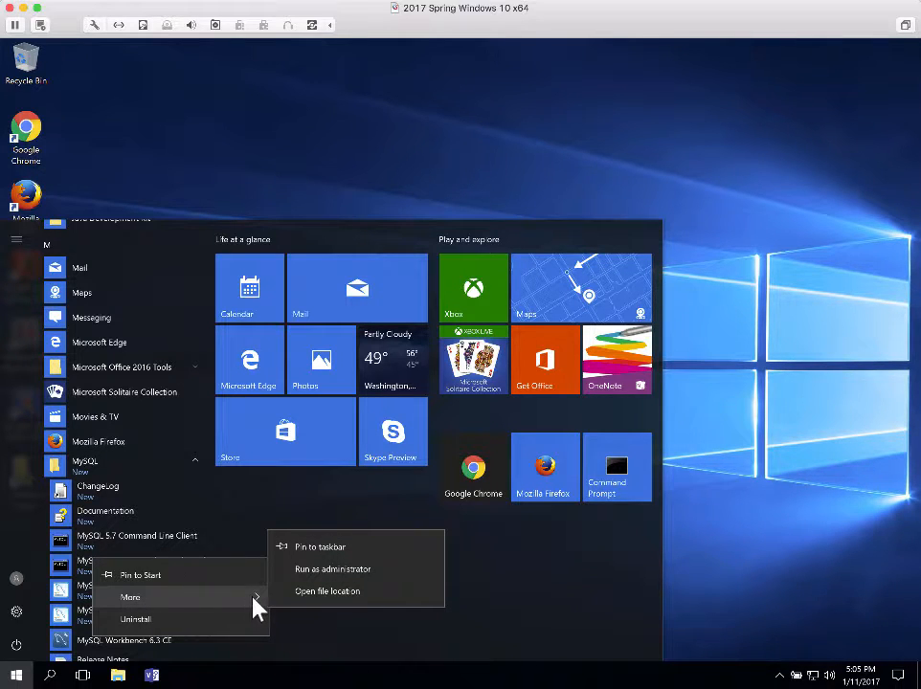
click(326, 549)
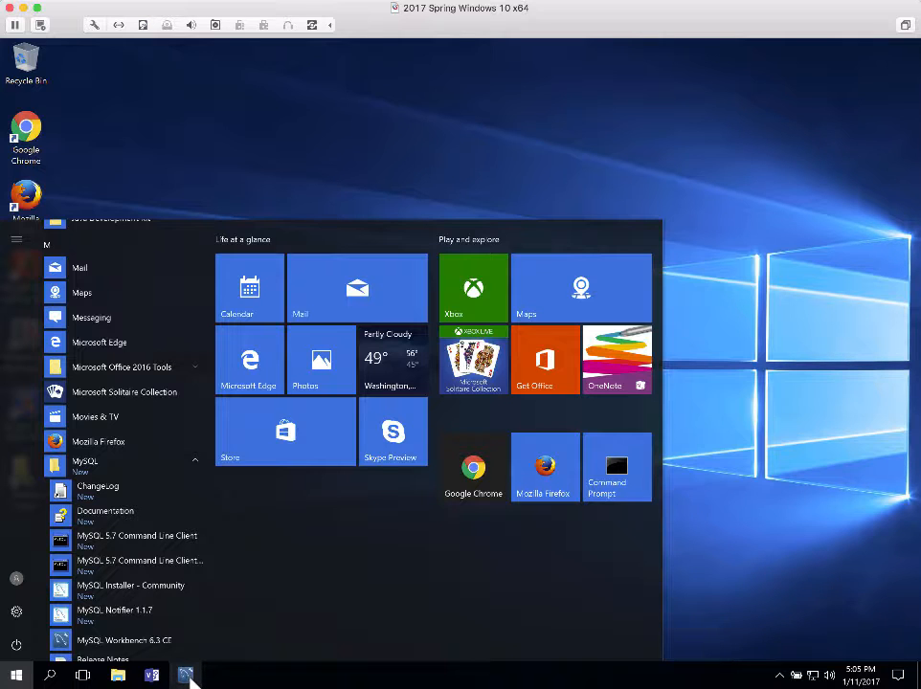
click(364, 177)
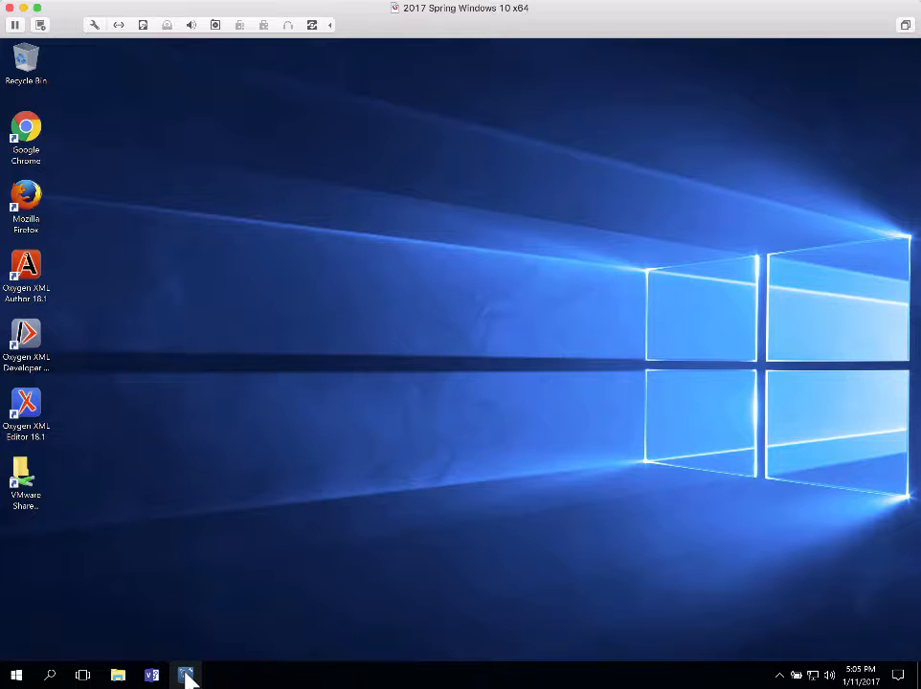
click(187, 676)
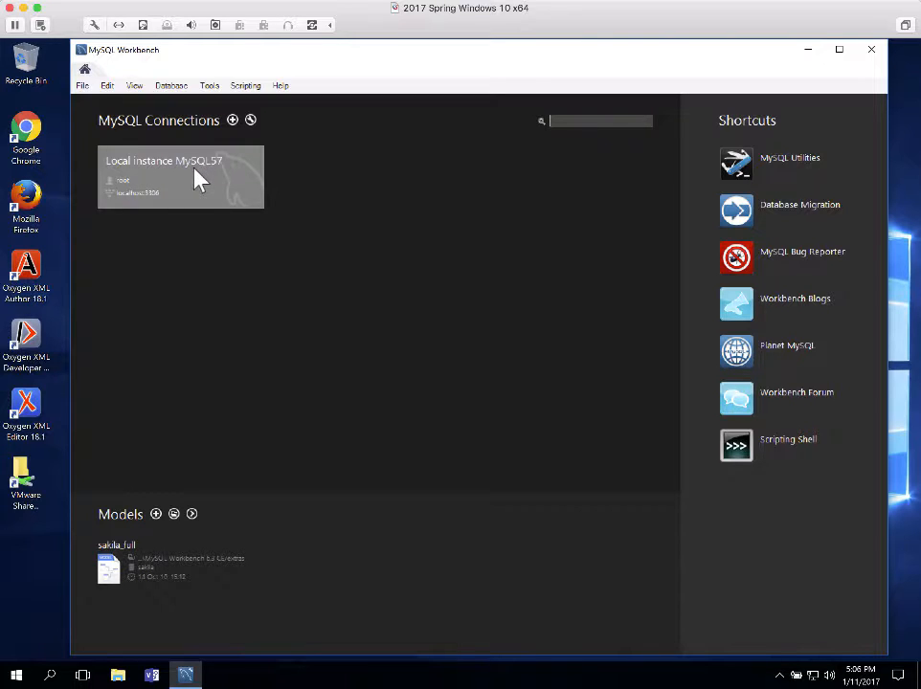
Connect to Local instance MySQL57, opening an empty Query 1 editor
click(167, 181)
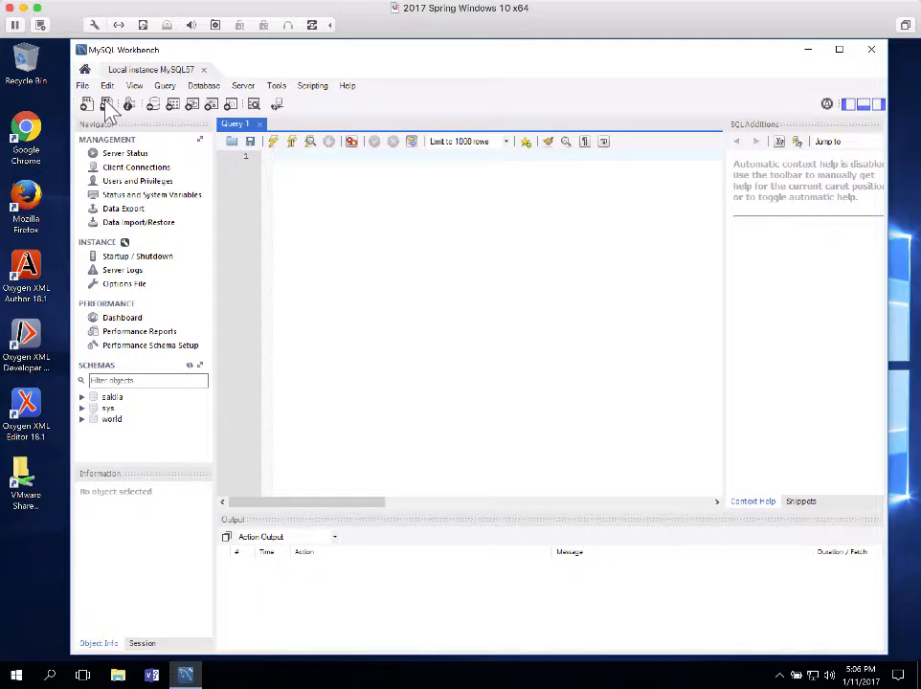
Bring up the Open SQL Script dialog from the SQL Editor toolbar
click(107, 105)
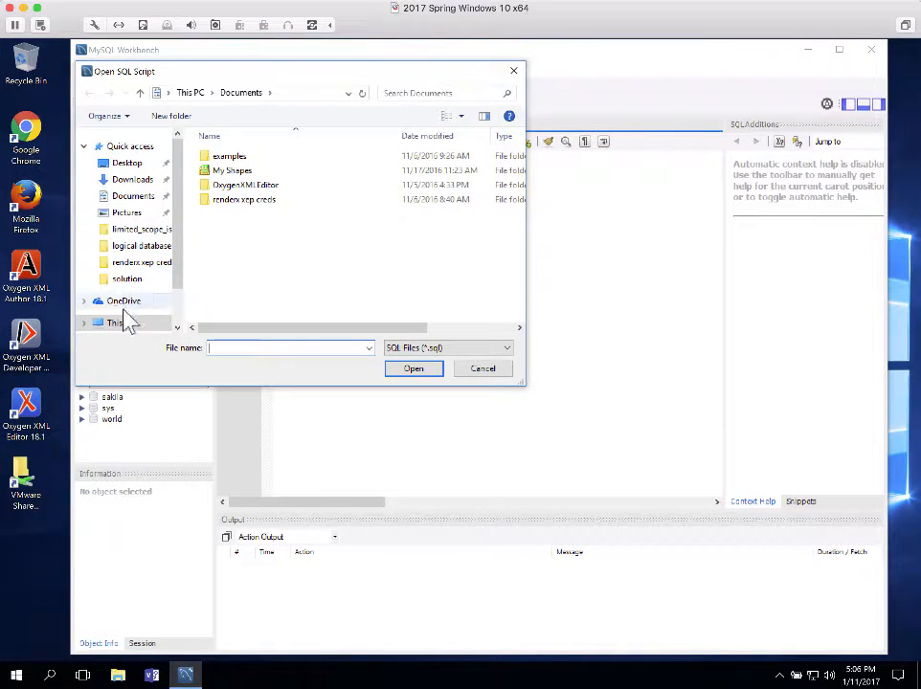
Browse to C:\murach\mysql\db_setup and open the create_databases script in an editor tab
click(111, 327)
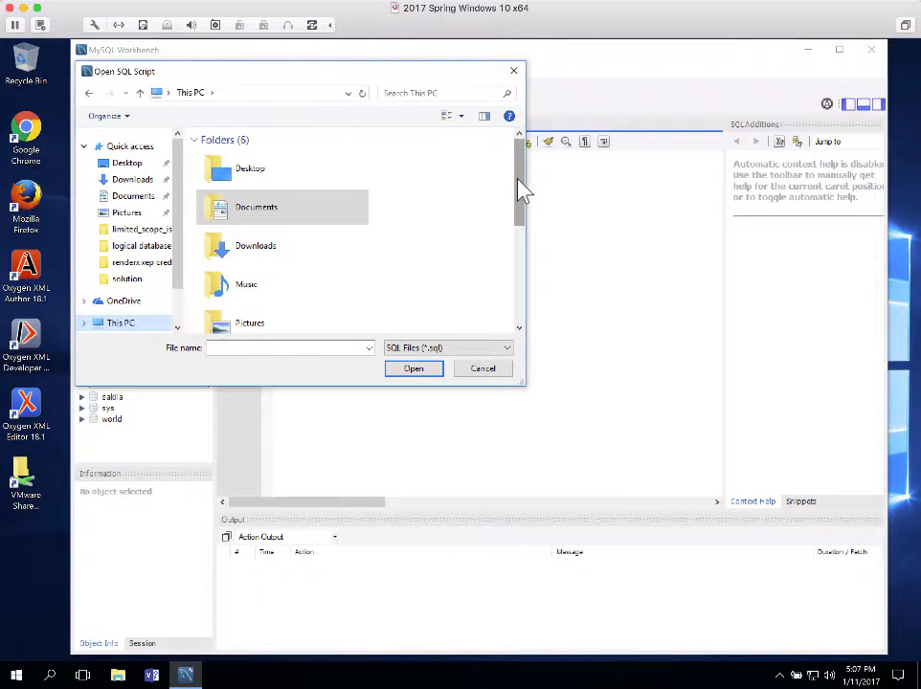
drag(528, 188, 532, 255)
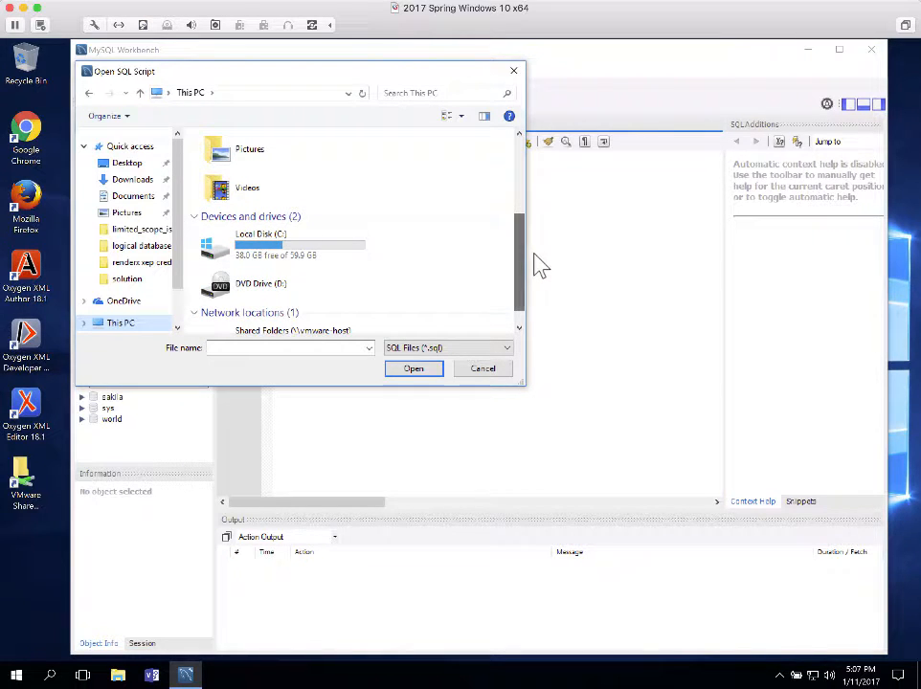
double_click(260, 241)
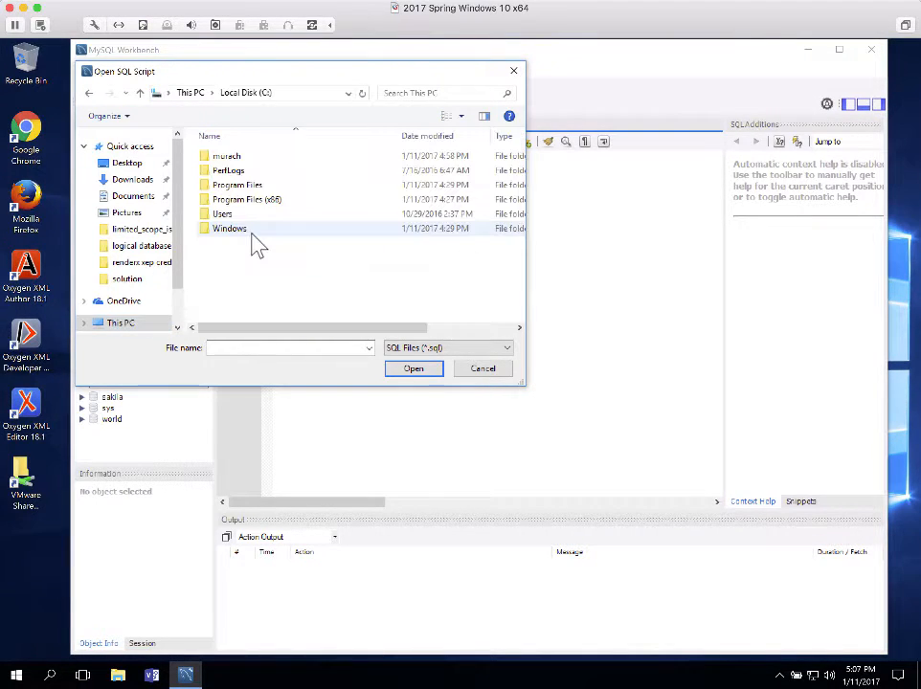
double_click(221, 159)
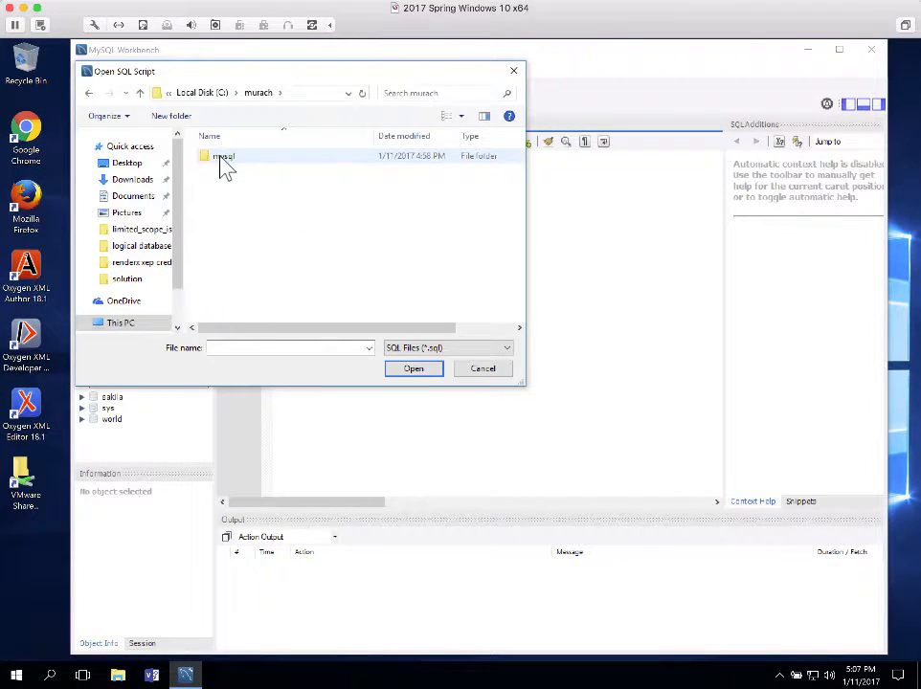
double_click(219, 164)
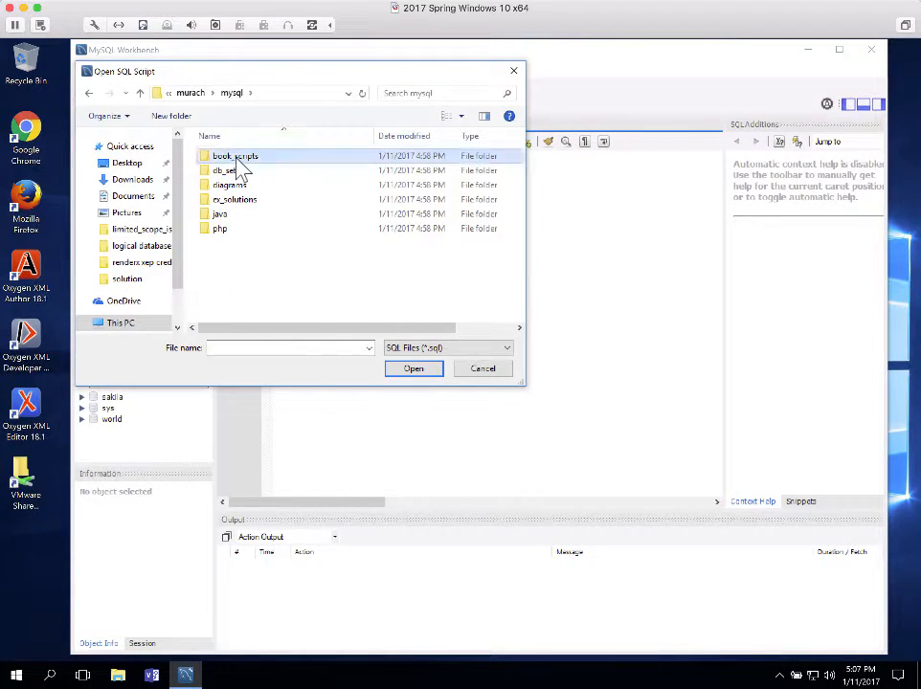
double_click(237, 161)
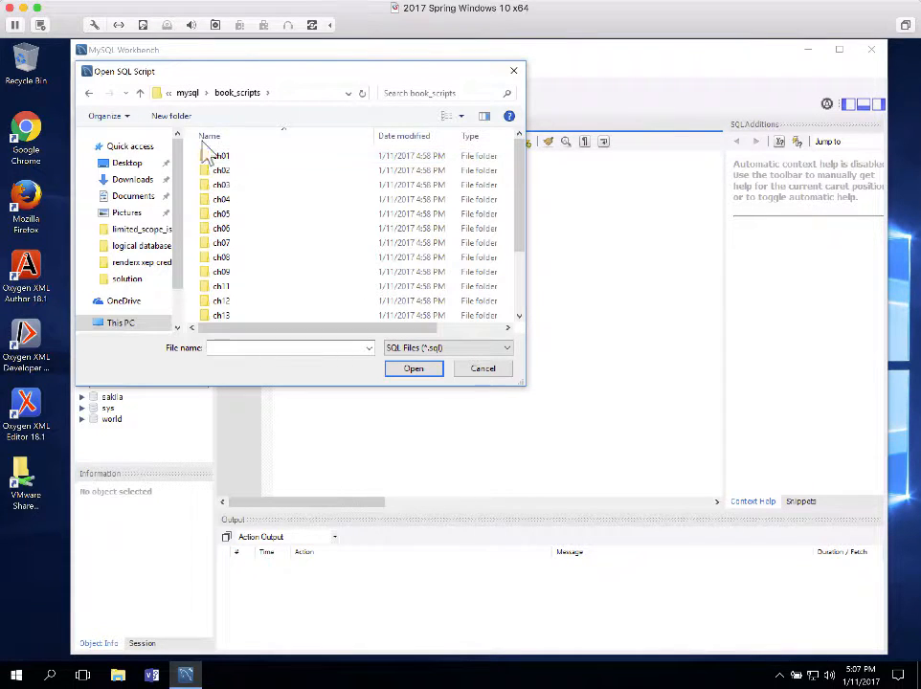
click(141, 94)
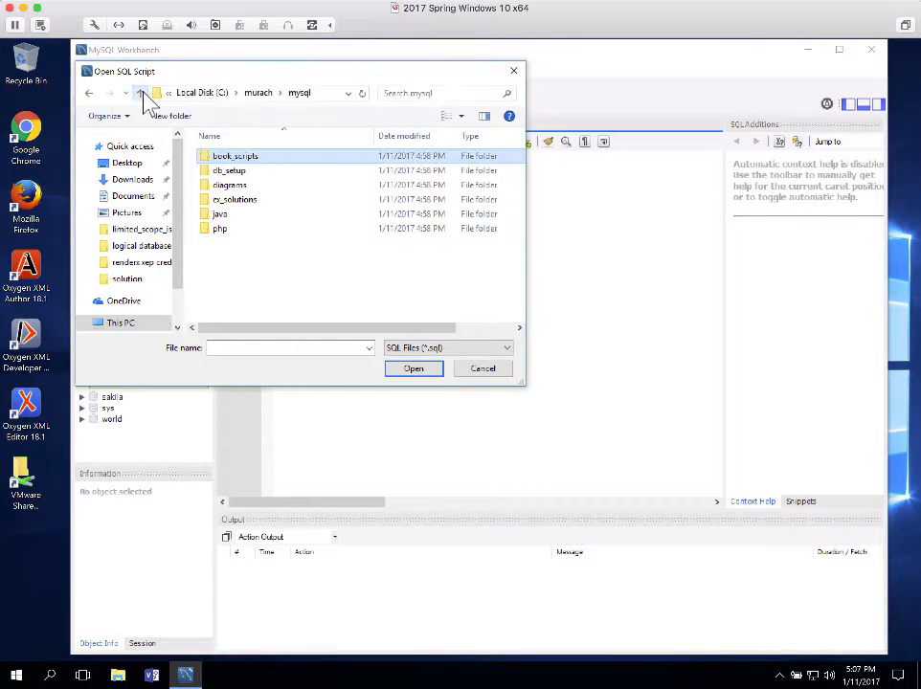
click(232, 177)
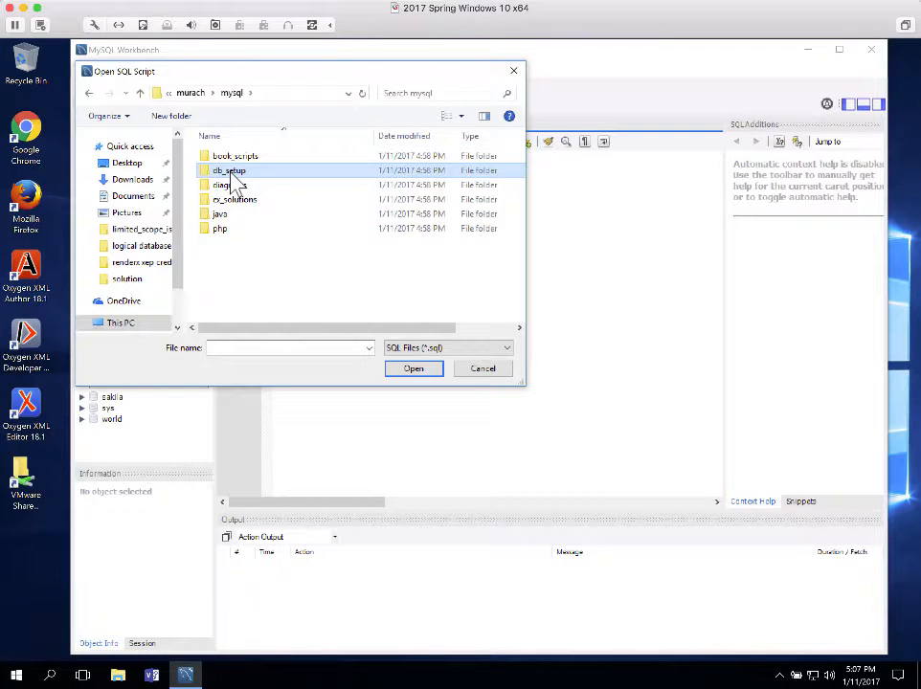
double_click(230, 176)
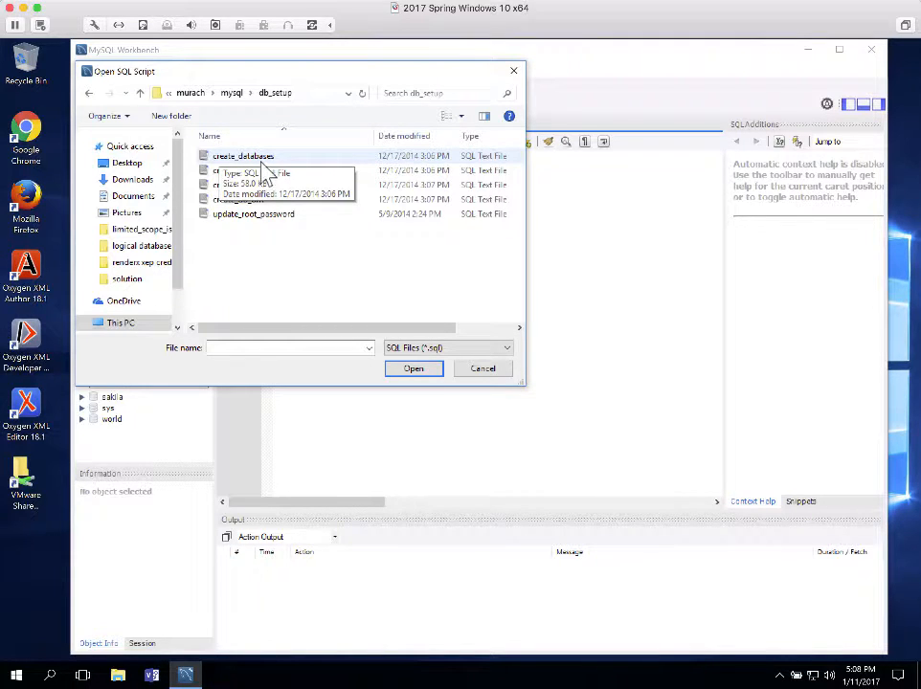
click(255, 164)
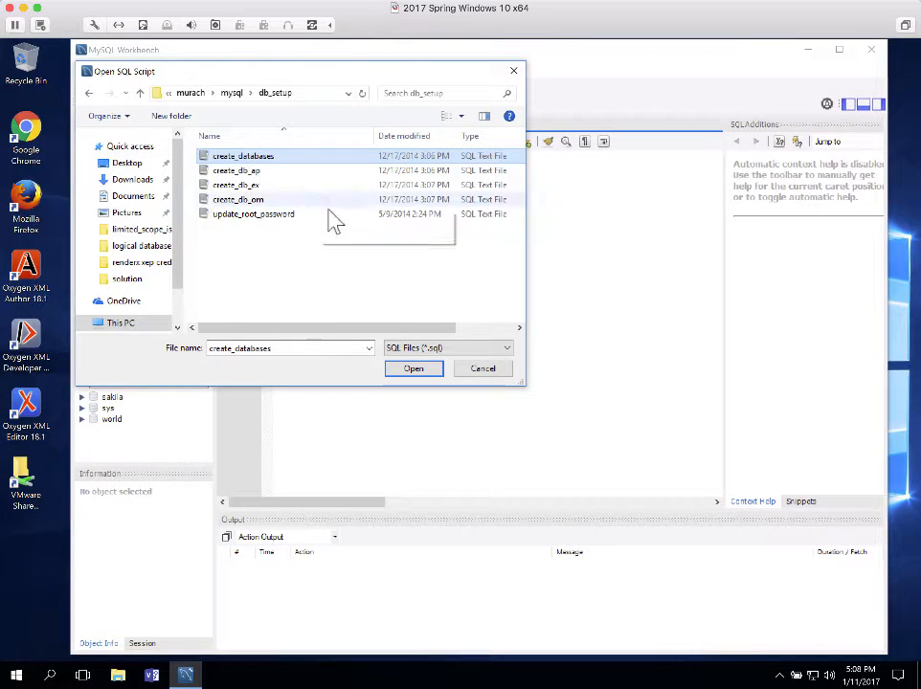
click(422, 373)
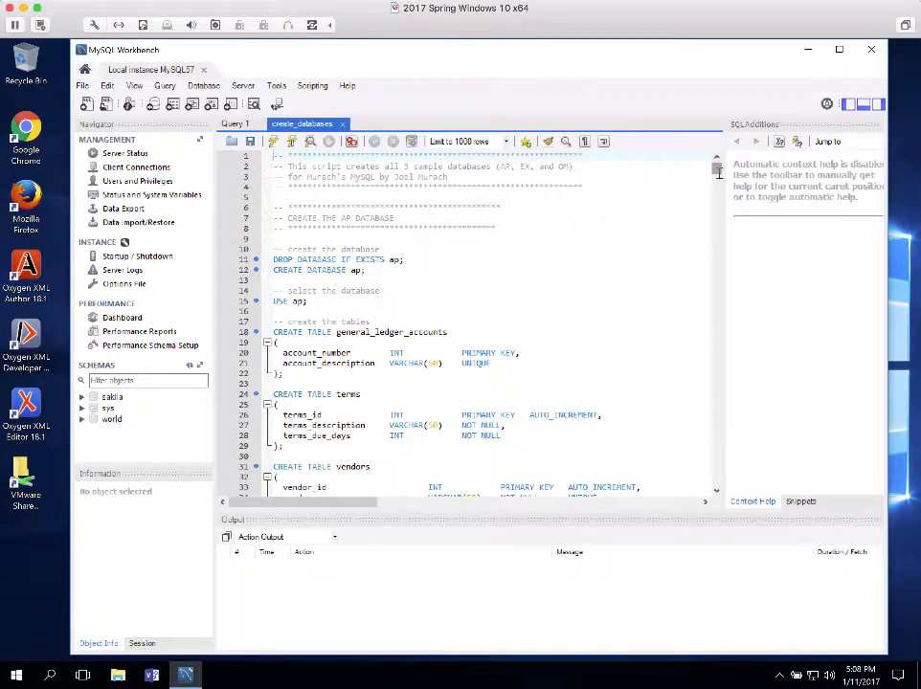
drag(717, 171, 697, 154)
Execute the entire create_databases script, completing 58 successful actions
click(273, 142)
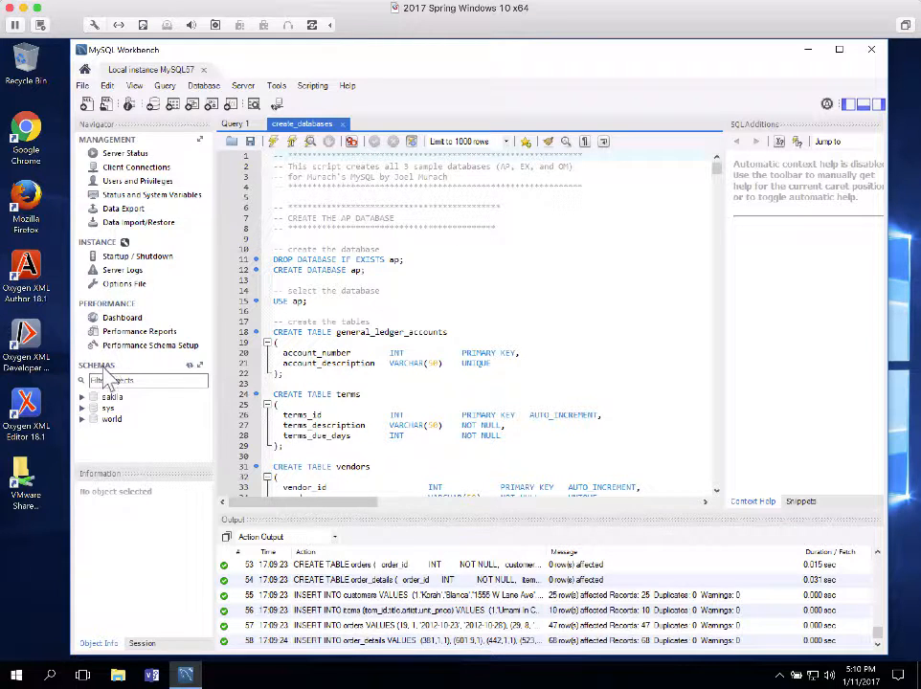
Refresh the schema list, check om and ex, expand ap's Tables, and enlarge the Navigator
click(190, 367)
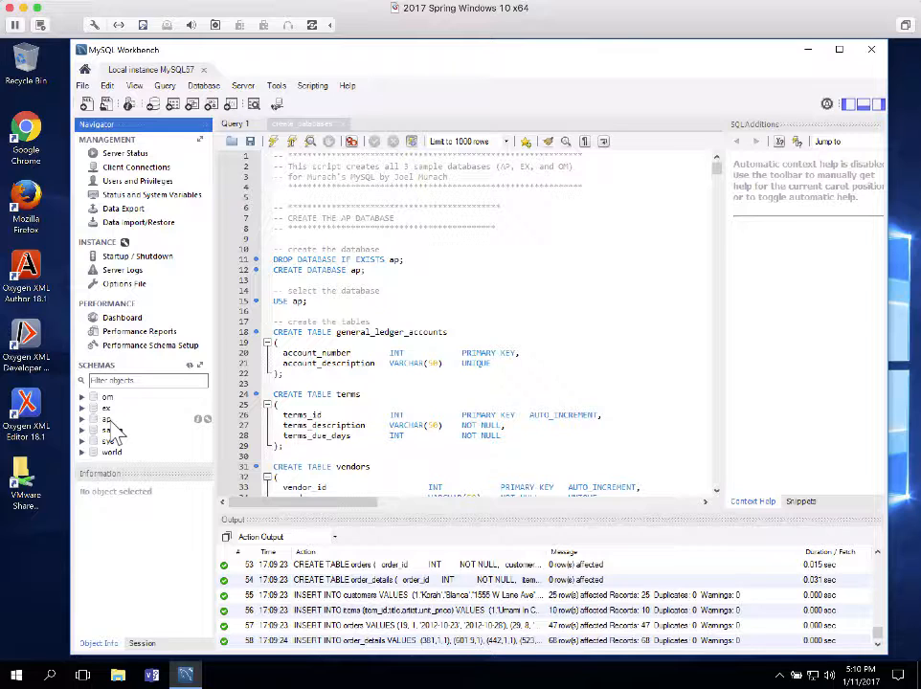
click(84, 397)
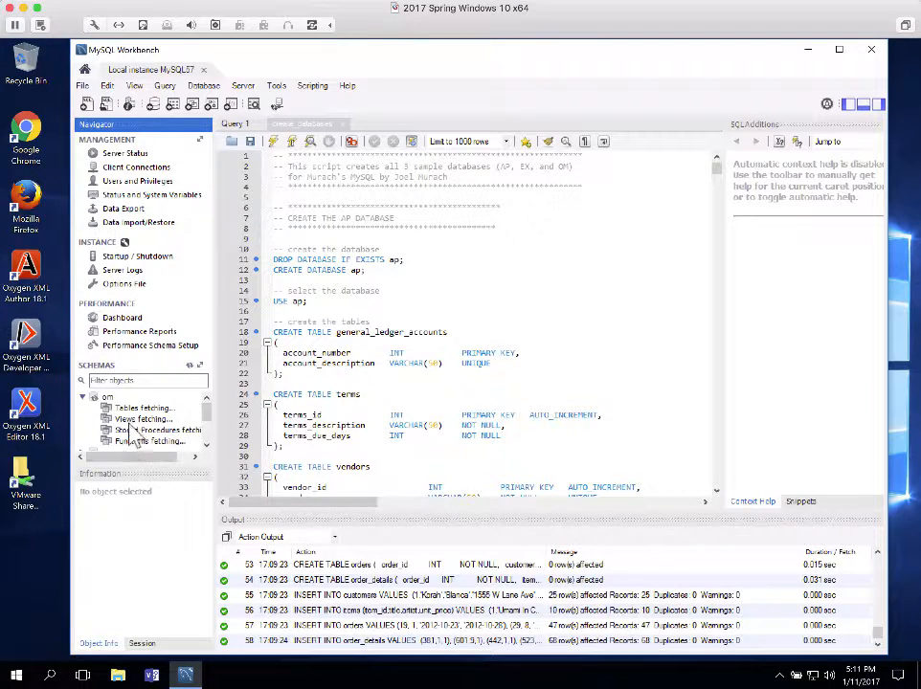
click(83, 398)
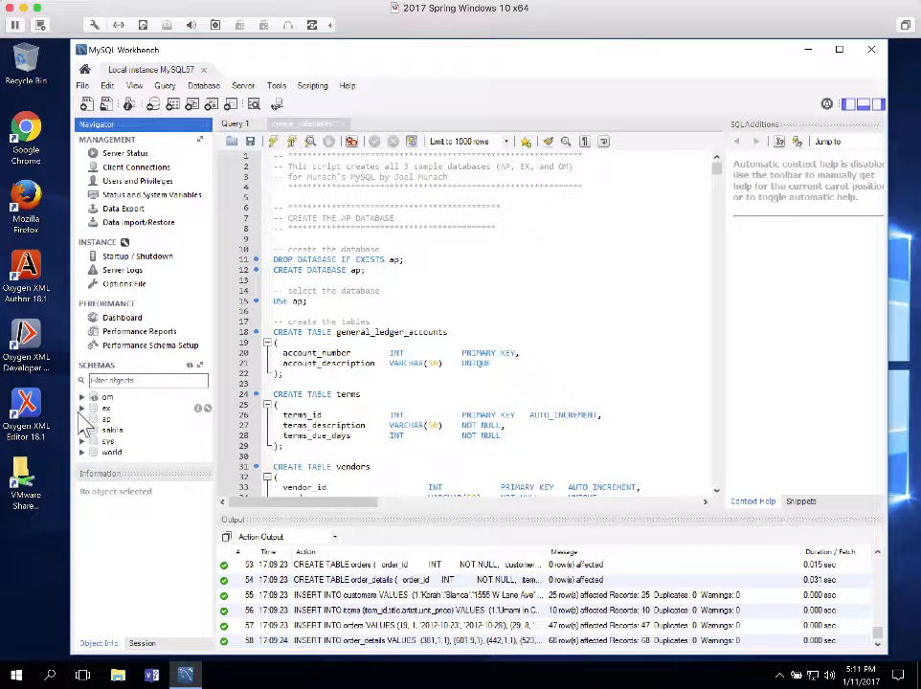
click(83, 409)
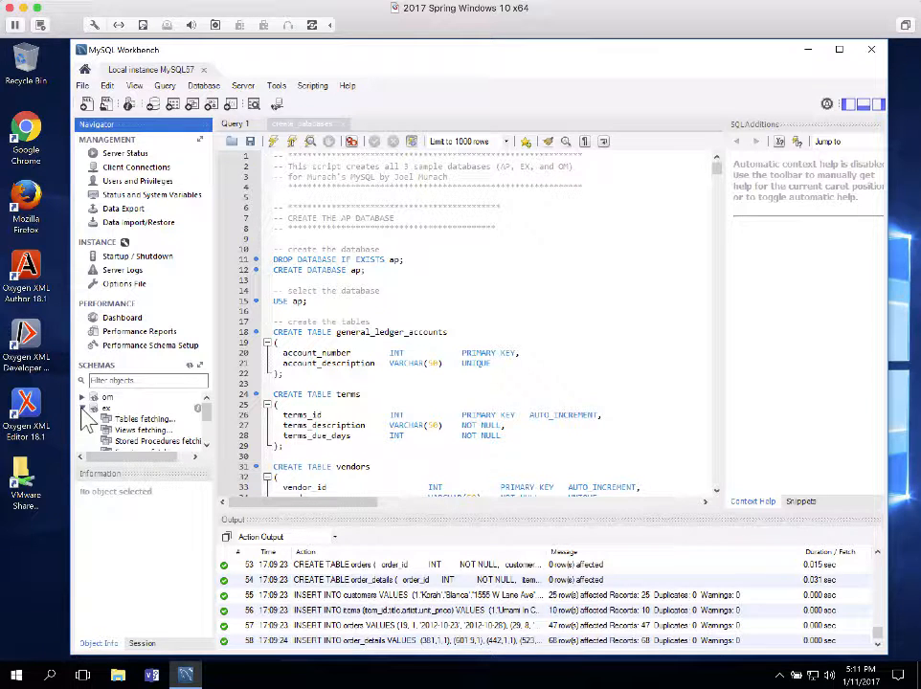
click(82, 410)
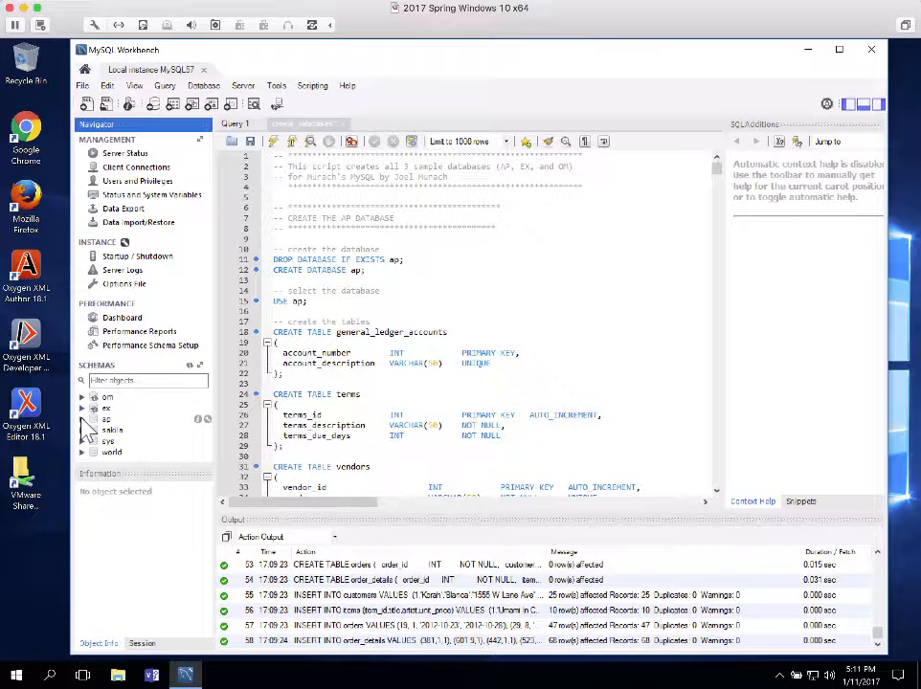
click(82, 419)
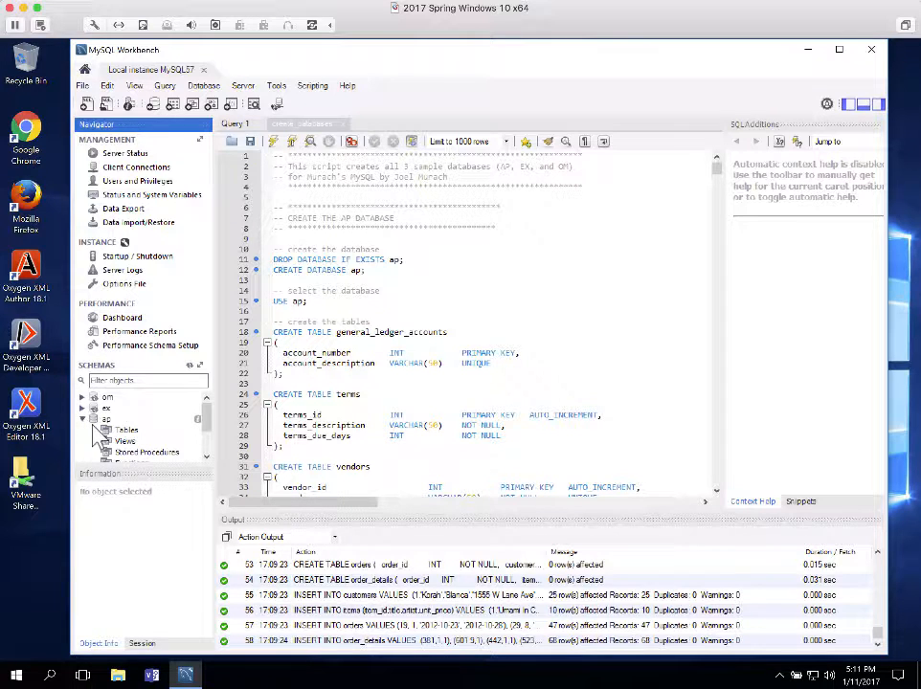
click(96, 430)
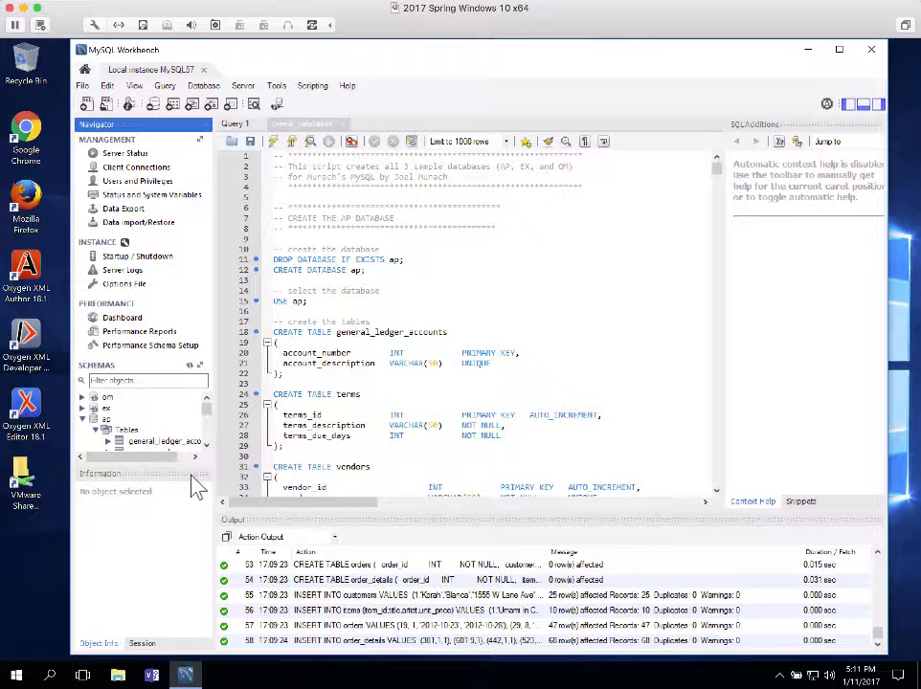
mouse_move(170, 461)
mouse_down()
mouse_move(192, 508)
mouse_move(194, 567)
mouse_up()
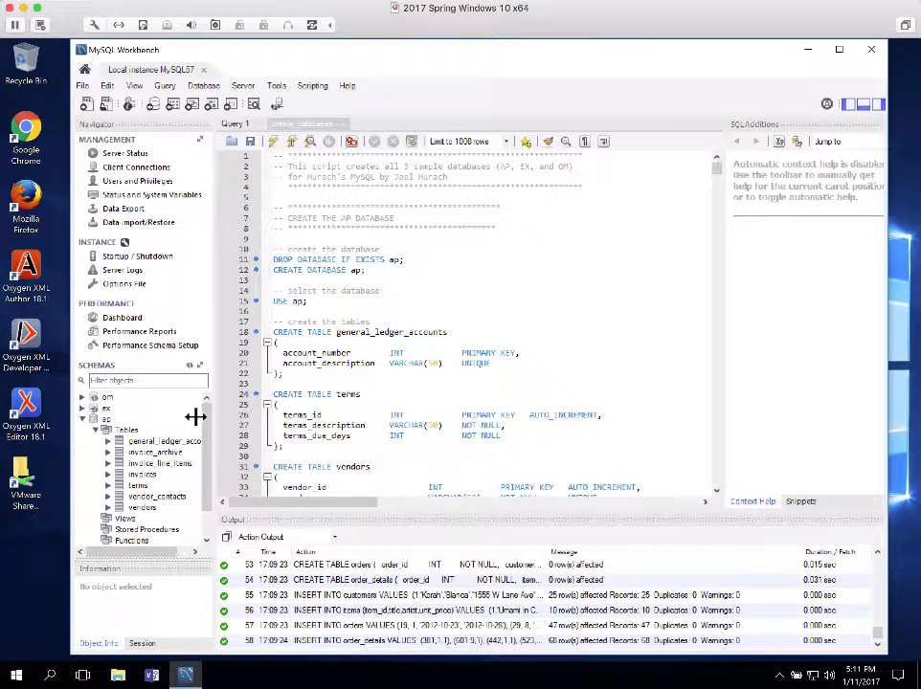
drag(195, 416, 224, 416)
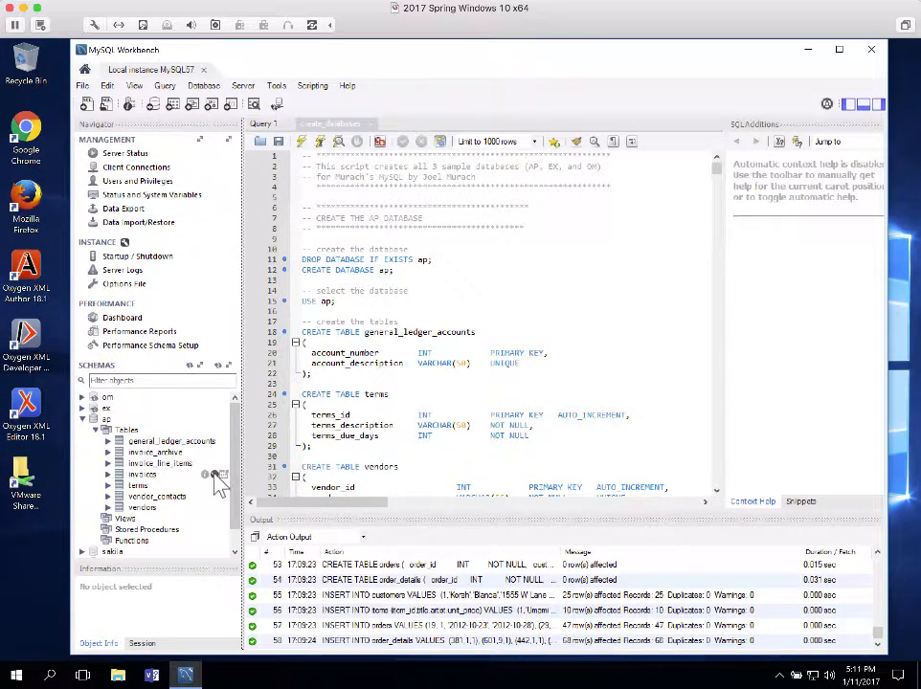
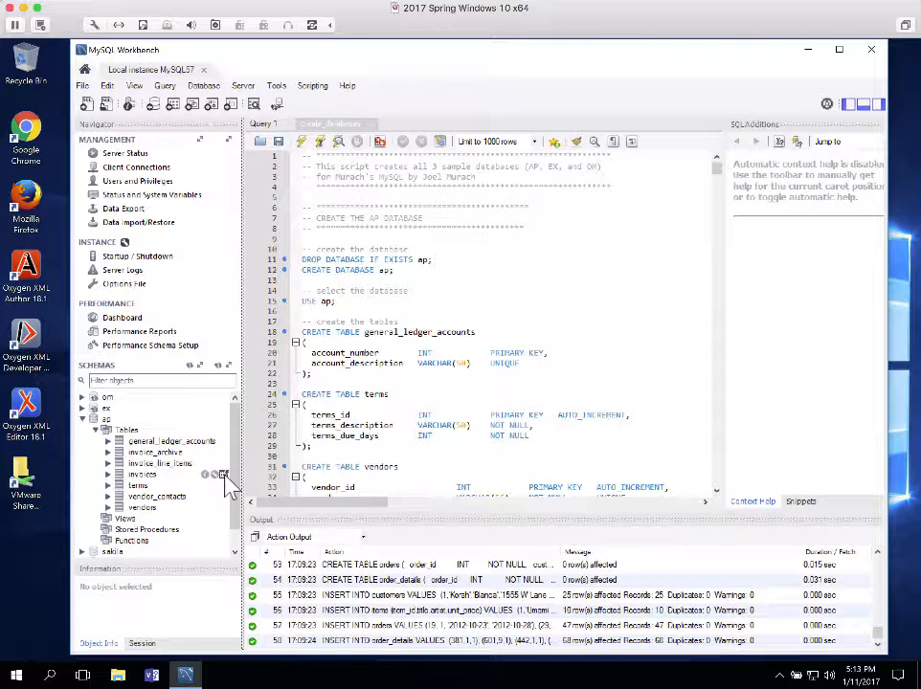
Run SELECT * FROM ap.invoices from the invoices table, returning all 114 invoice rows
click(224, 476)
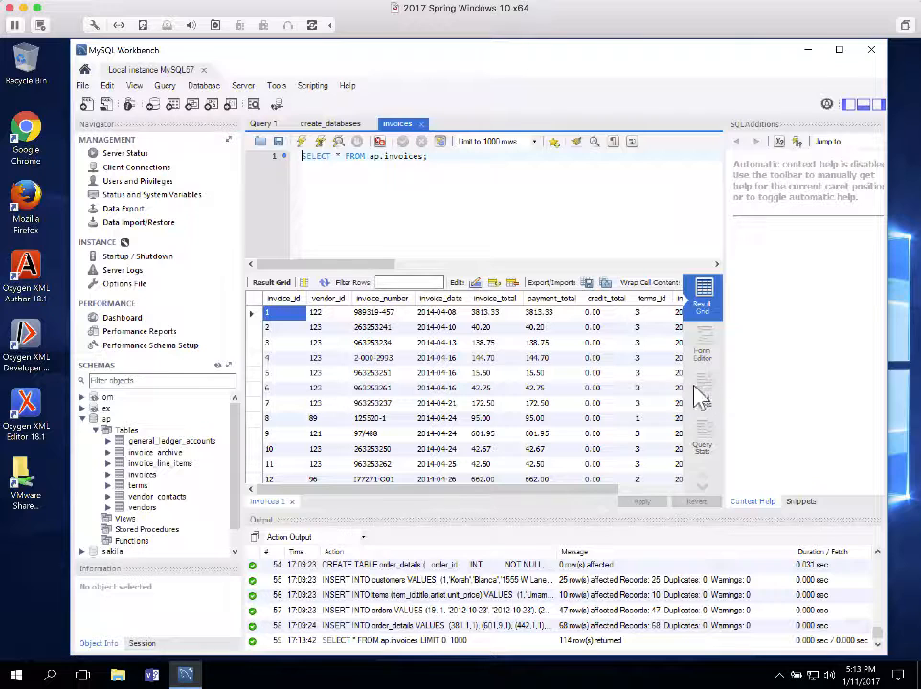
scroll(640, 354, down, 4)
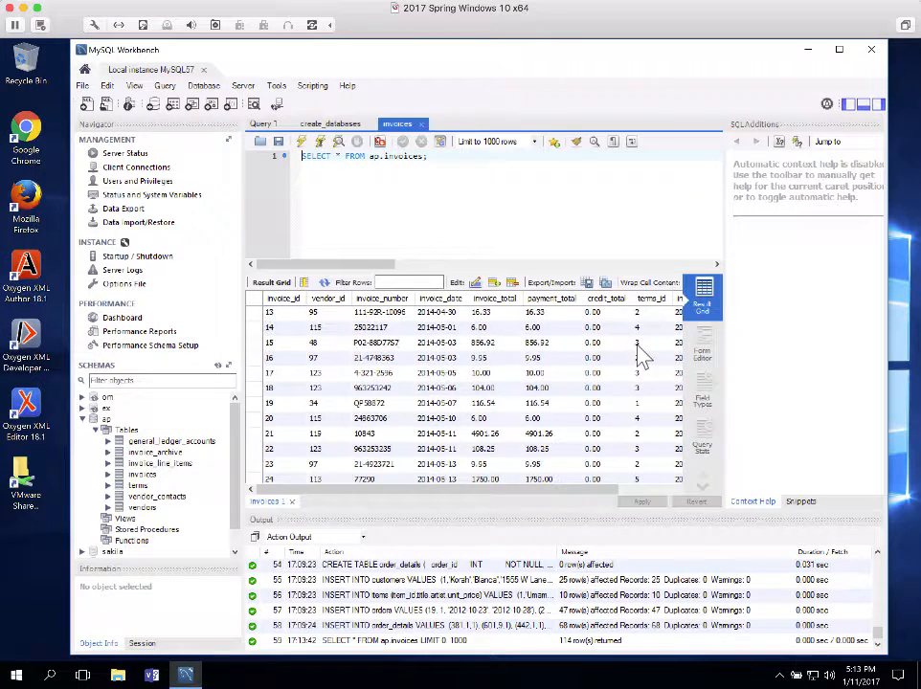
scroll(643, 356, down, 12)
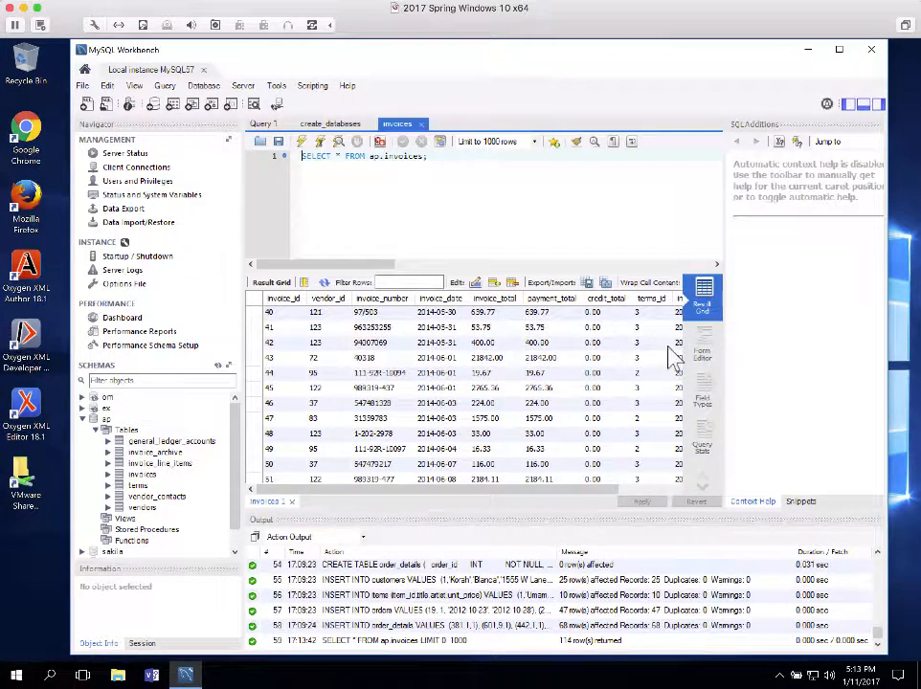
scroll(670, 355, down, 10)
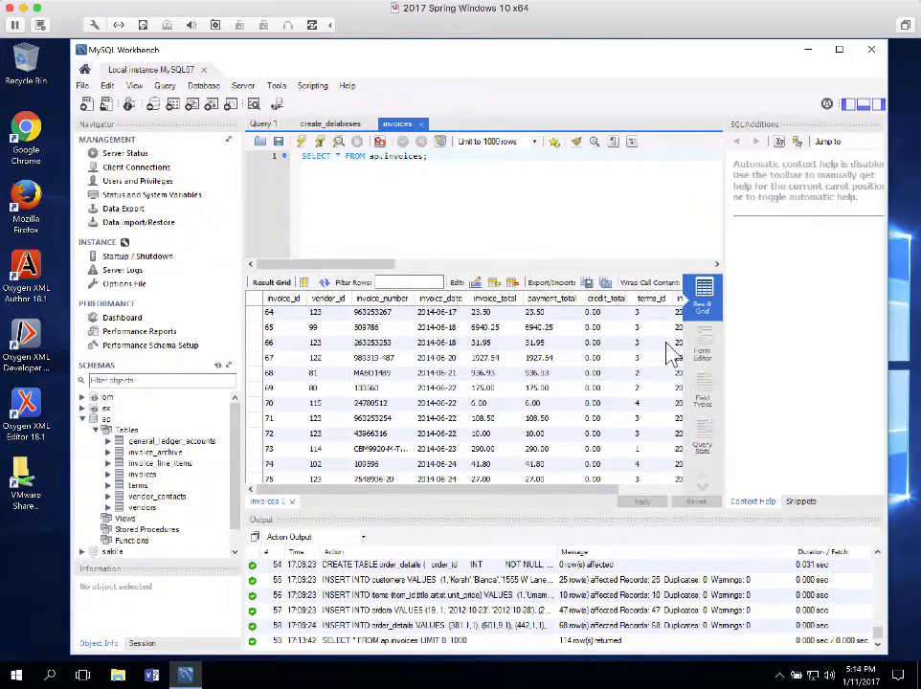
scroll(673, 354, up, 18)
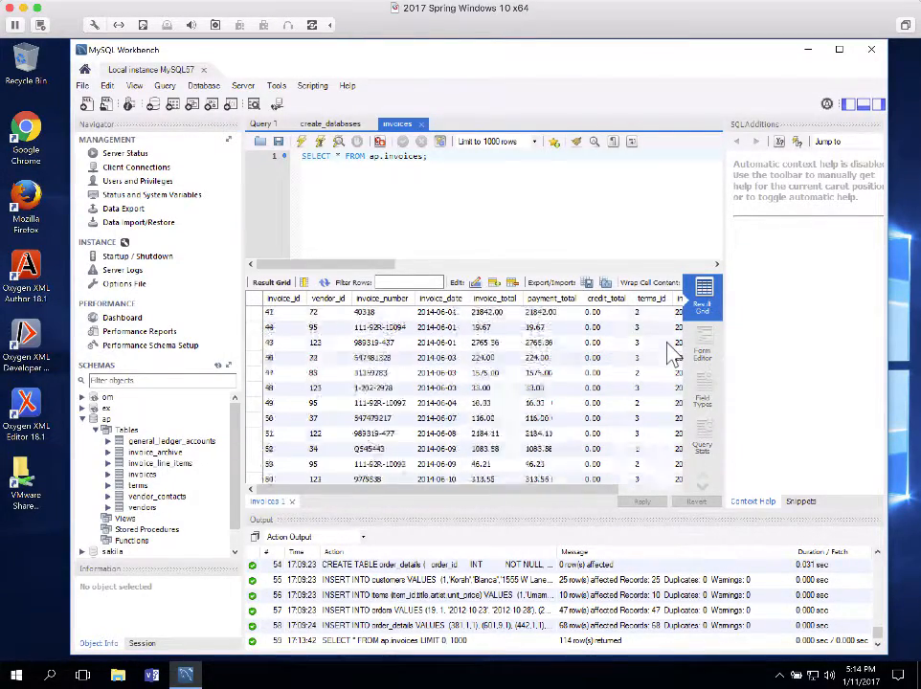
scroll(673, 354, up, 1)
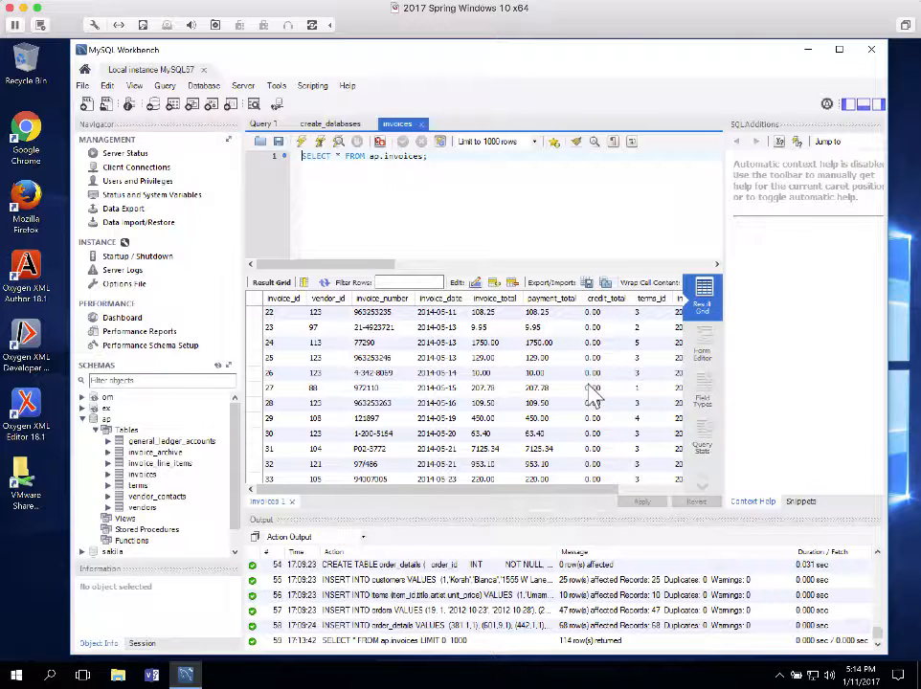
scroll(591, 398, up, 7)
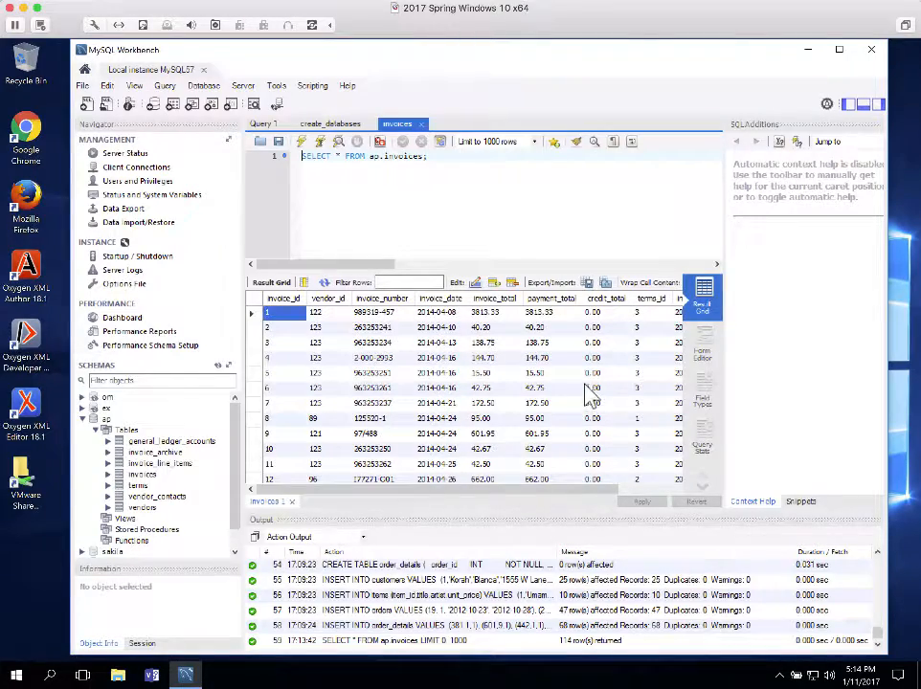
scroll(588, 390, down, 10)
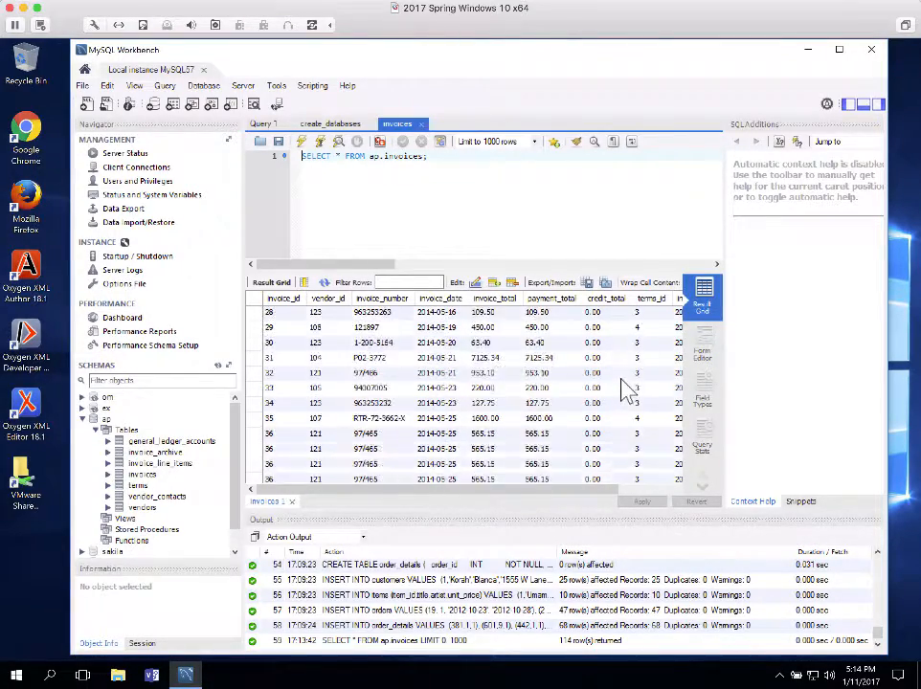
scroll(632, 393, down, 12)
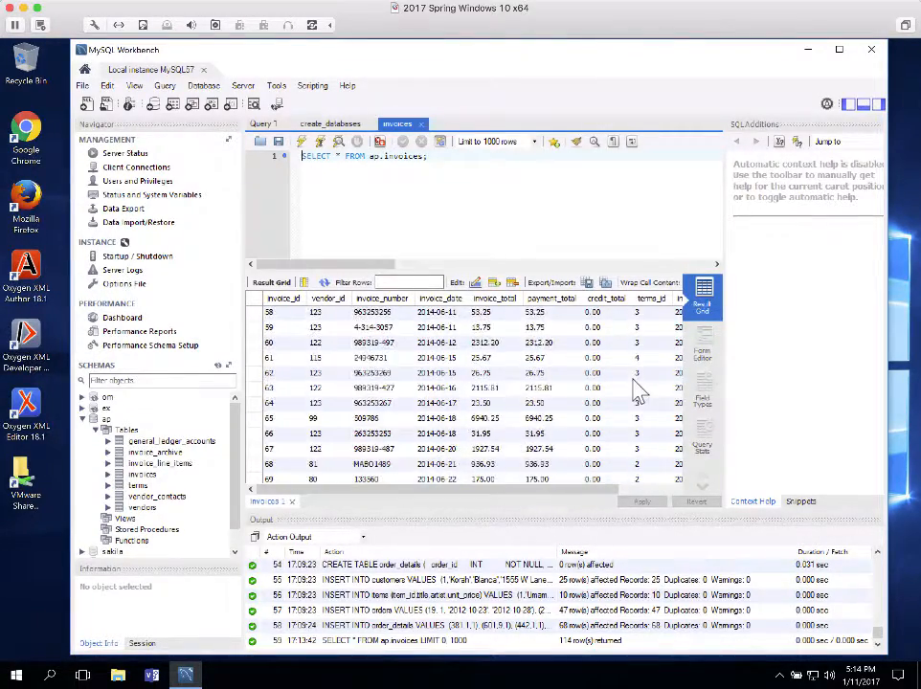
scroll(640, 388, up, 10)
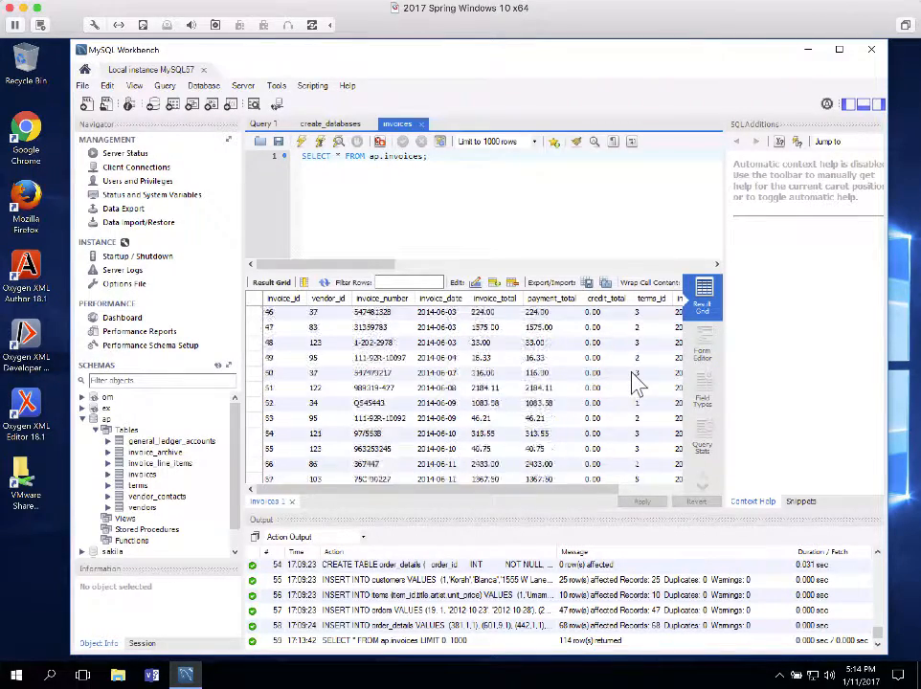
scroll(640, 387, up, 12)
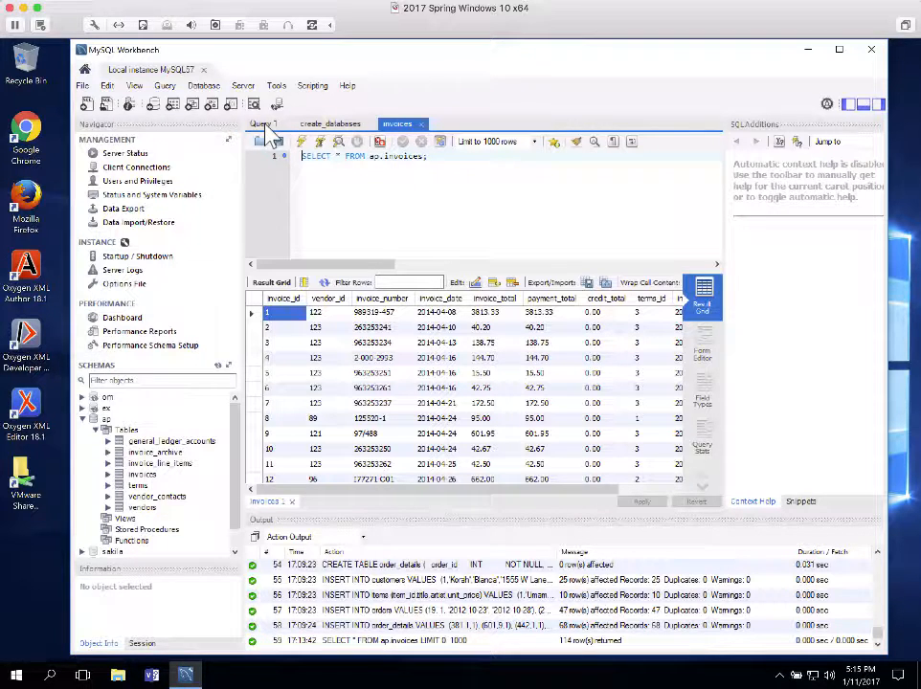
Close the create_databases and Query 1 tabs with Close All, then exit MySQL Workbench
click(354, 126)
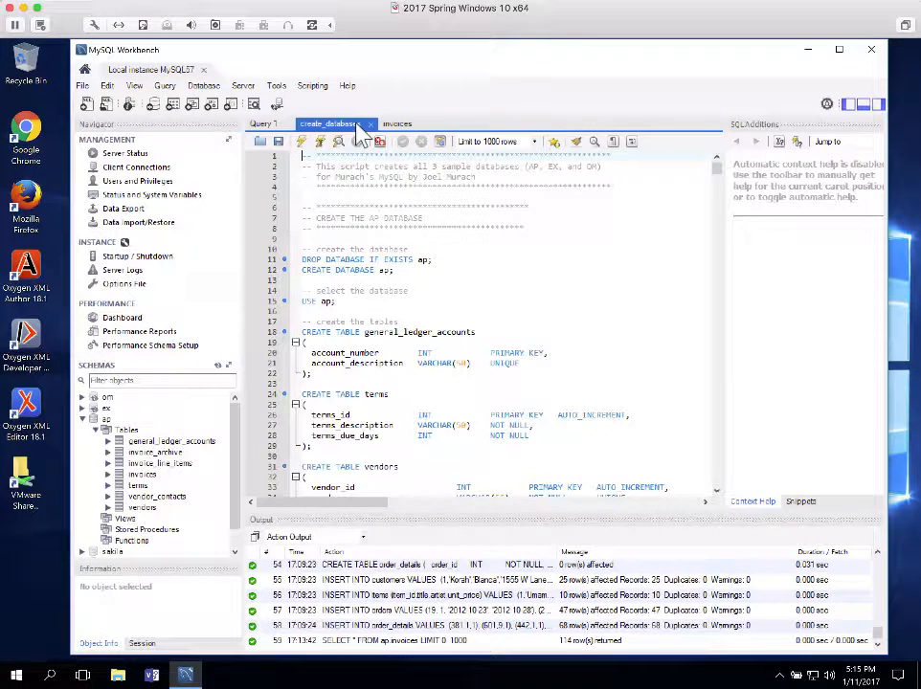
click(266, 125)
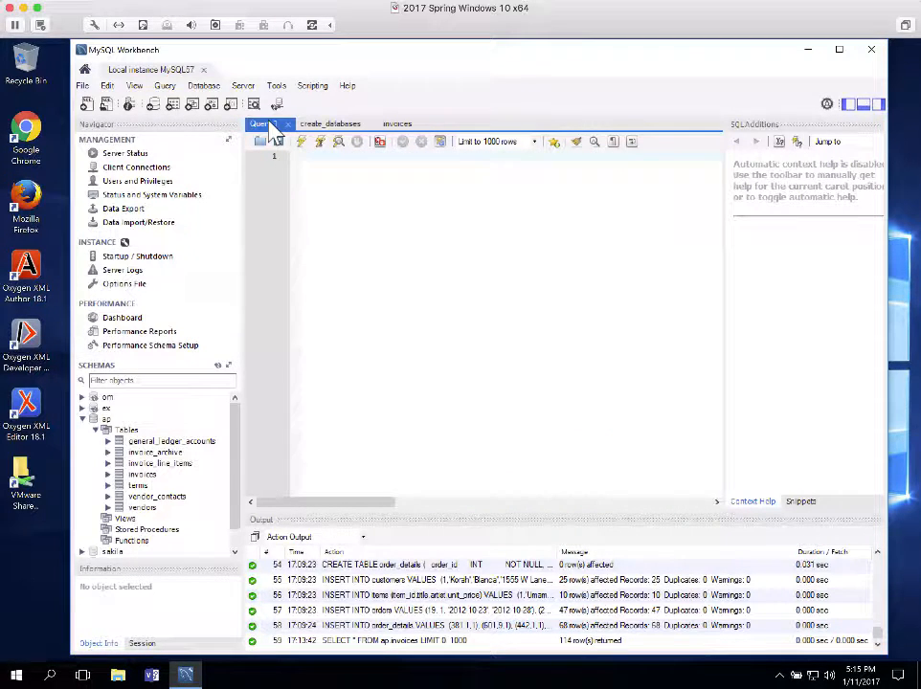
right_click(270, 124)
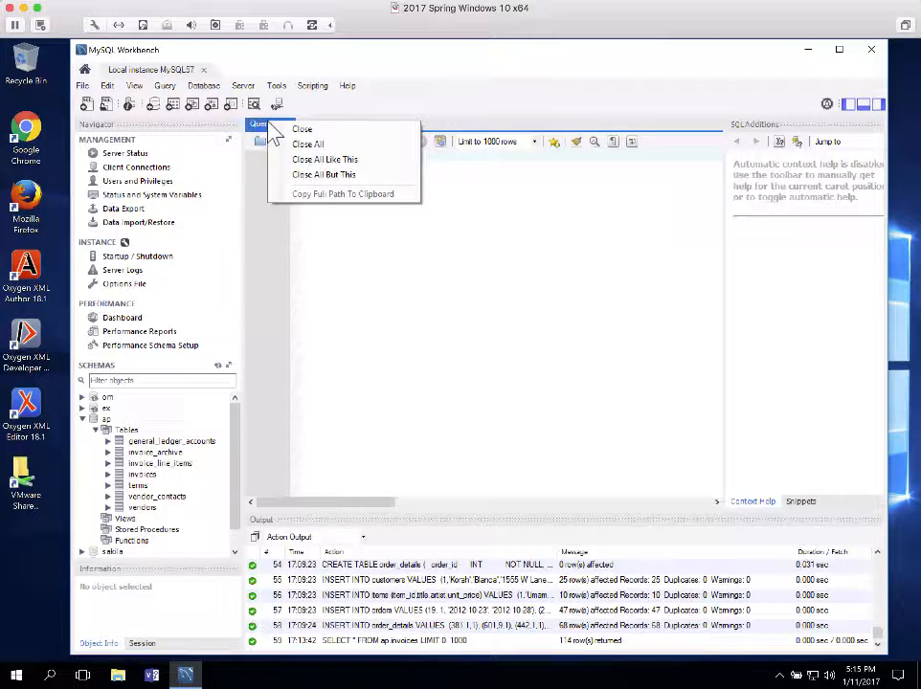
click(313, 145)
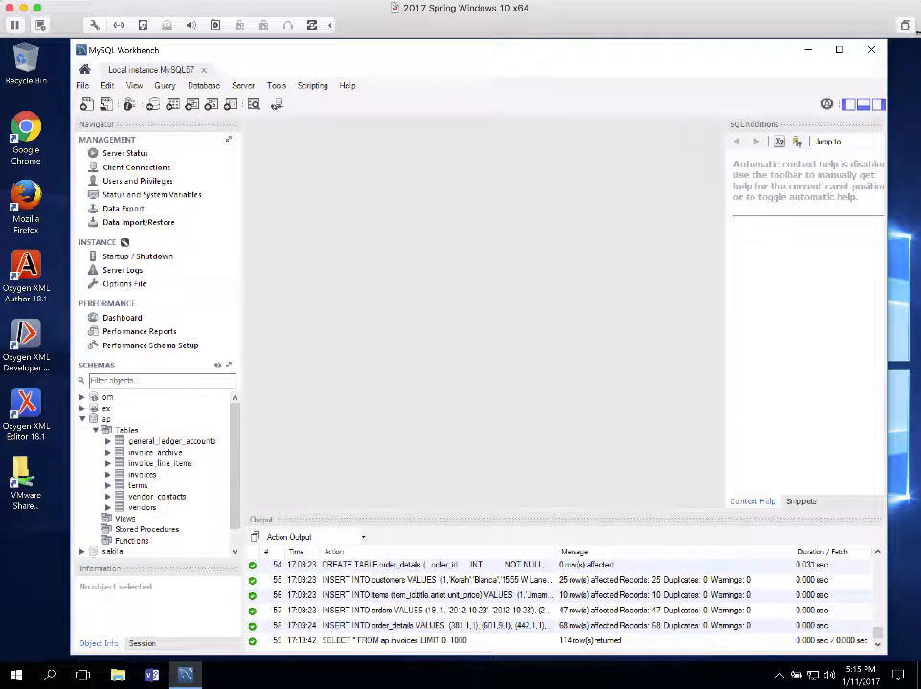
click(872, 49)
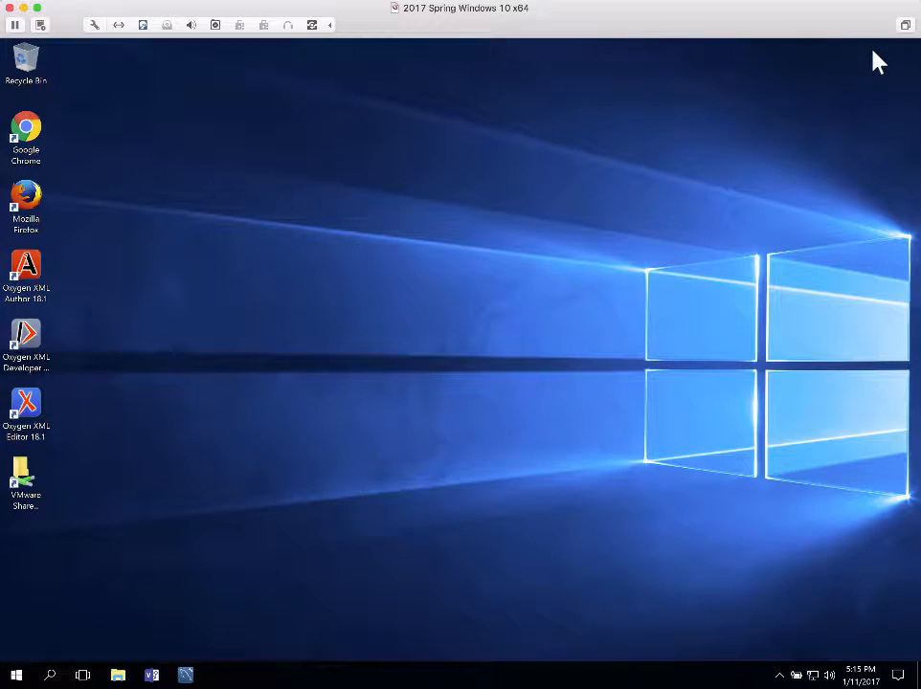